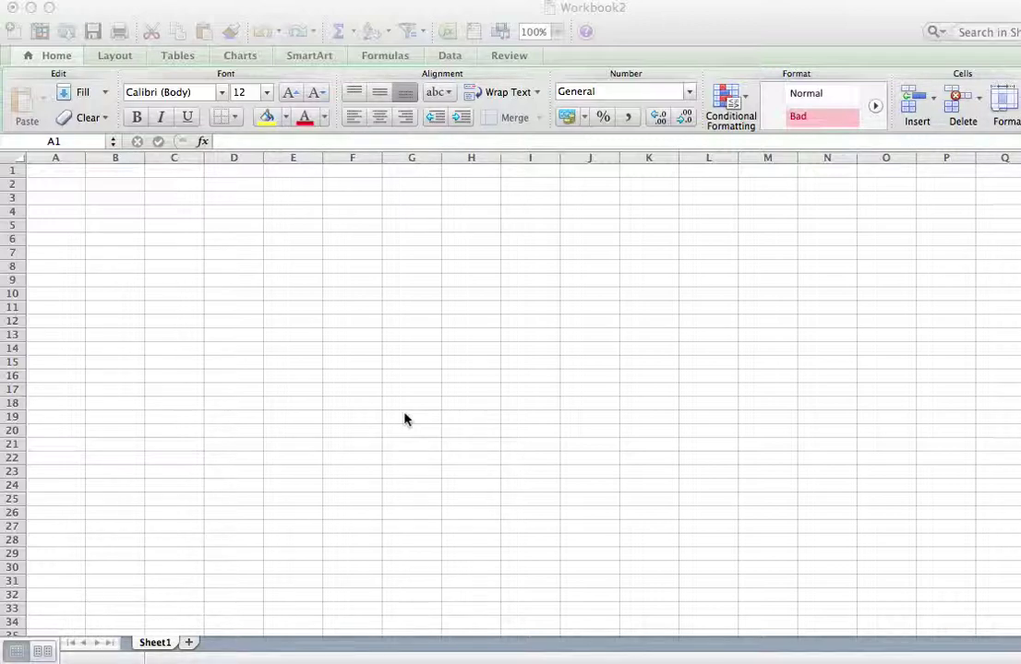
Enter the sheet title in cell A1, made up of the teacher's name and "Spread Sheets"
{"action": "left_click", "coordinate": [51, 172]}
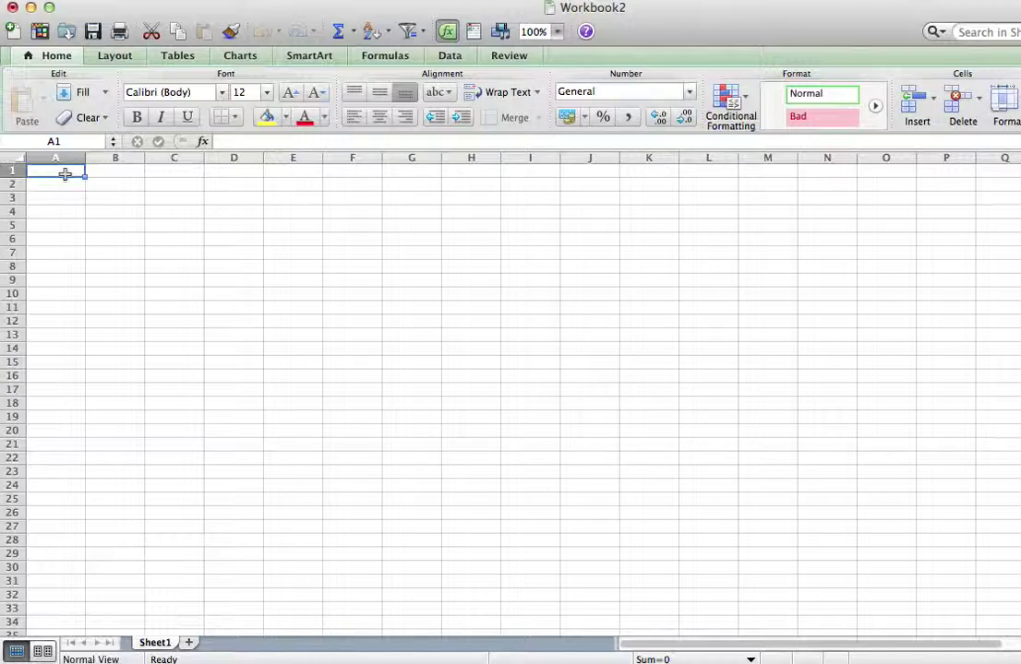
{"action": "type", "text": "Mr. Paul's S "}
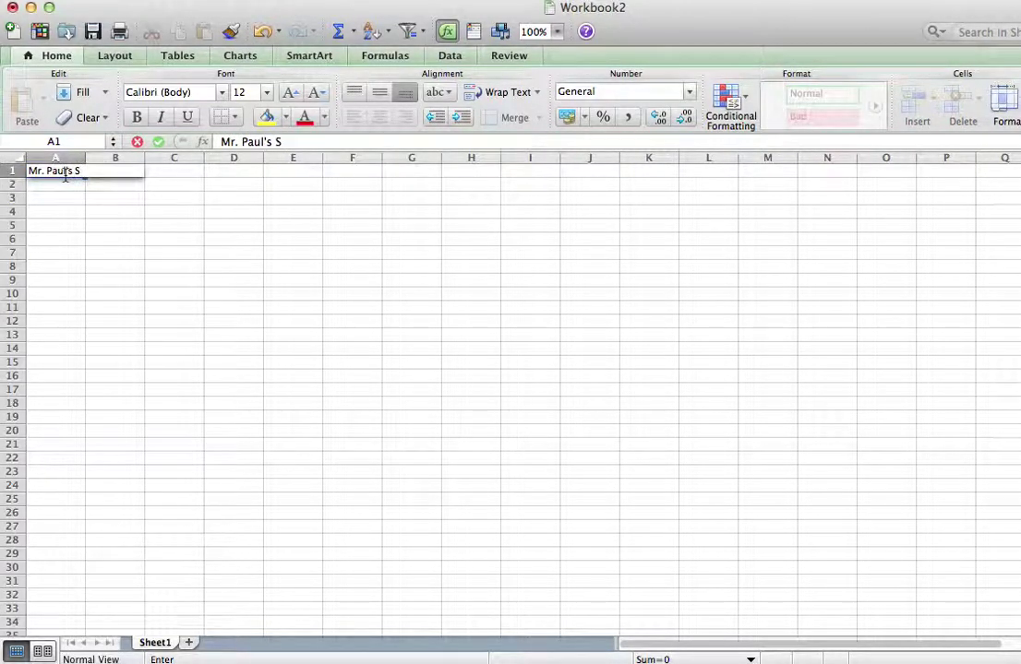
{"action": "type", "text": "Spread Sheet"}
{"action": "type", "text": "s"}
{"action": "key", "text": "Return"}
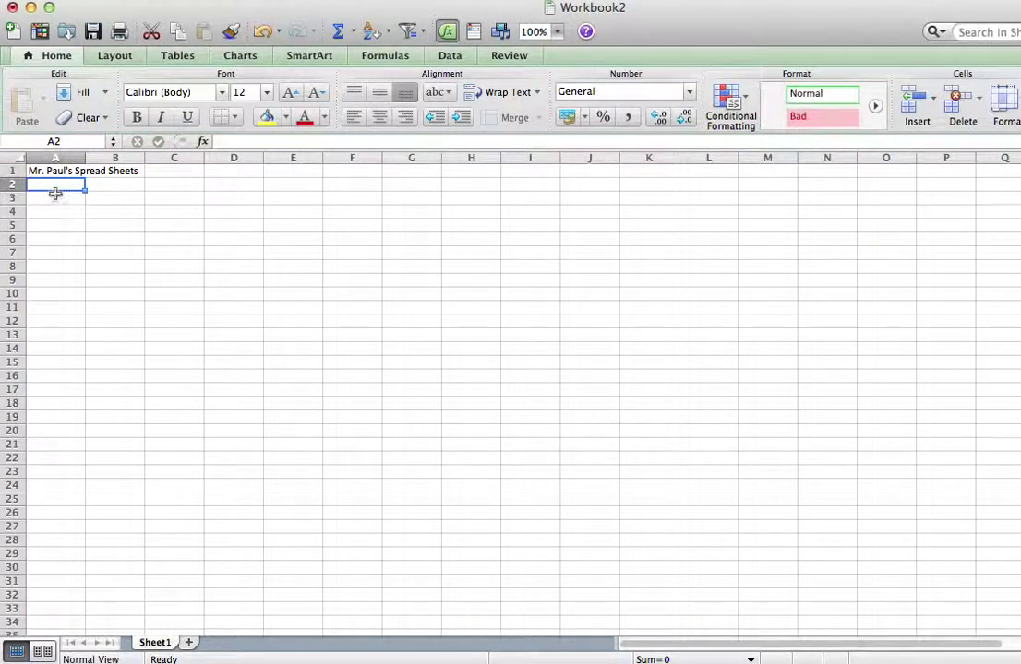
Try centre alignment on the title in cell A1 and set it back to left alignment
{"action": "left_click", "coordinate": [46, 174]}
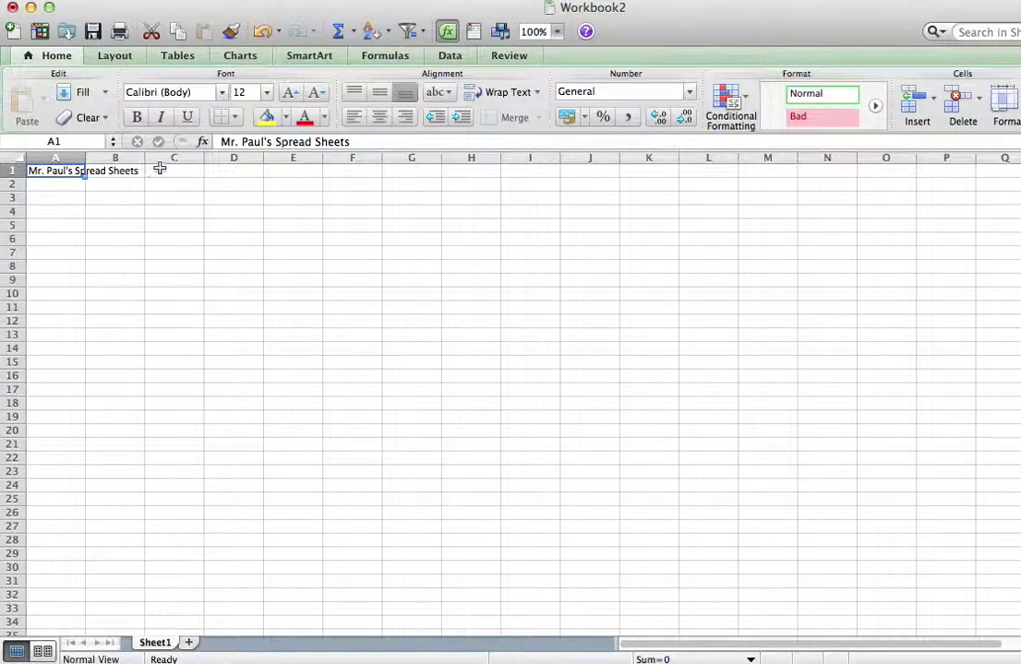
{"action": "left_click", "coordinate": [93, 223]}
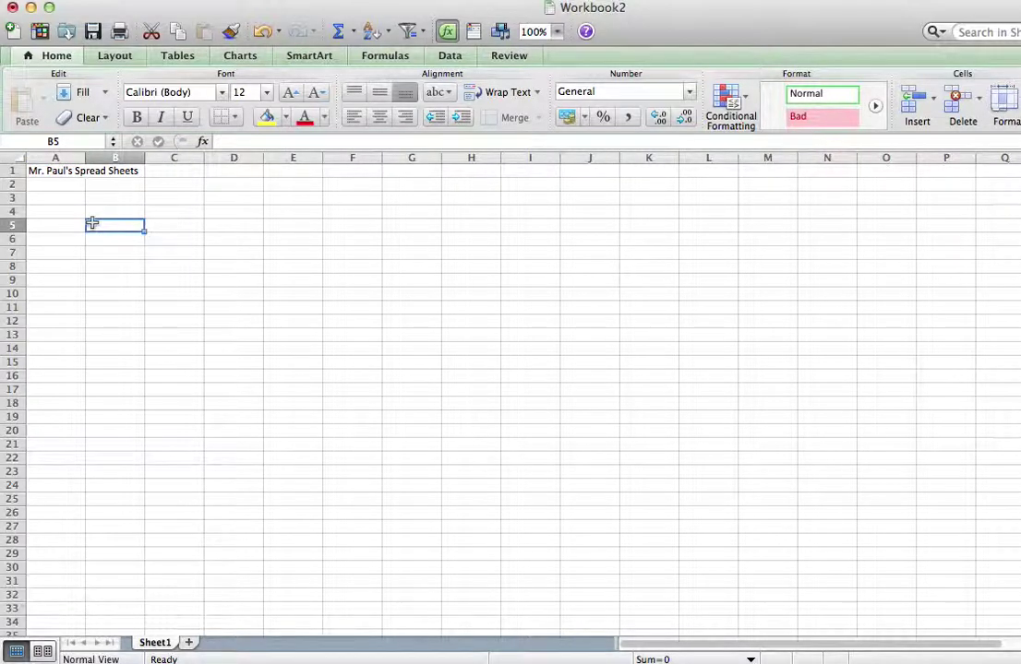
{"action": "left_click", "coordinate": [49, 174]}
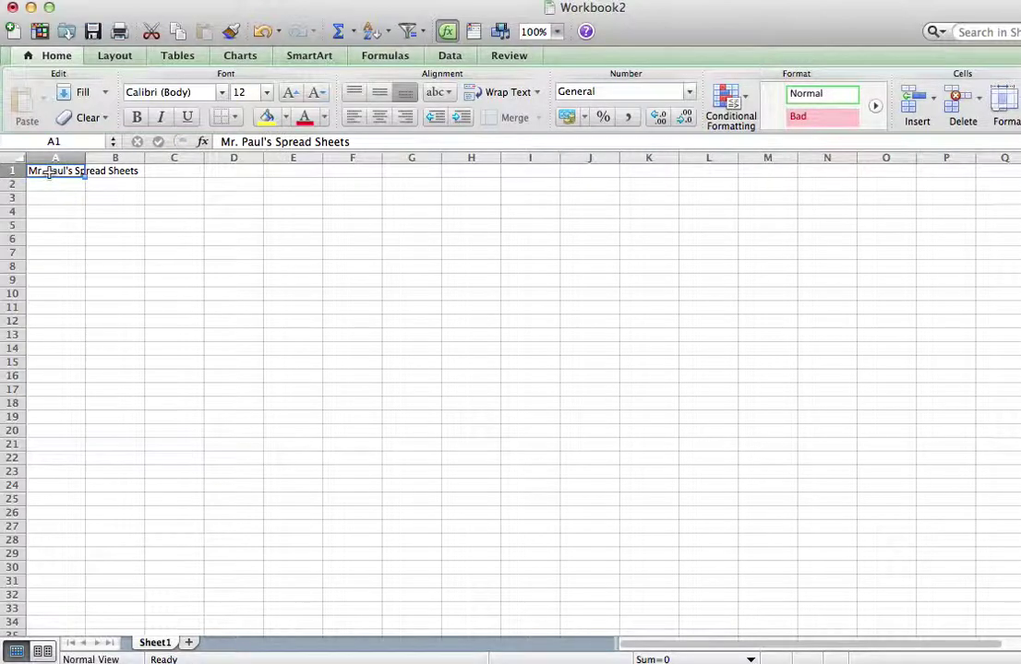
{"action": "left_click", "coordinate": [357, 120]}
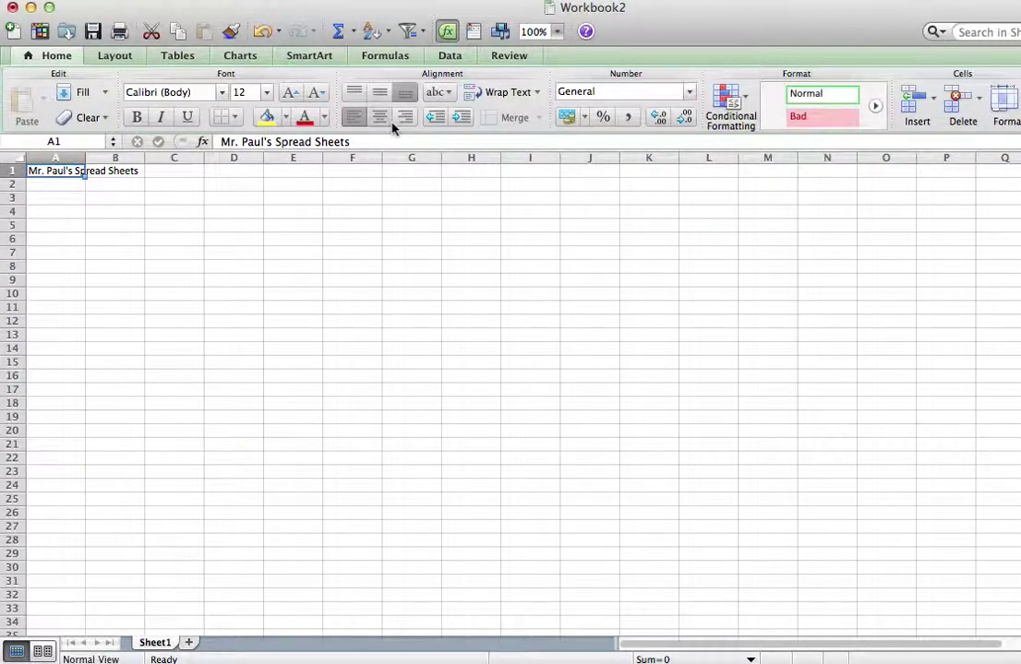
{"action": "left_click", "coordinate": [382, 119]}
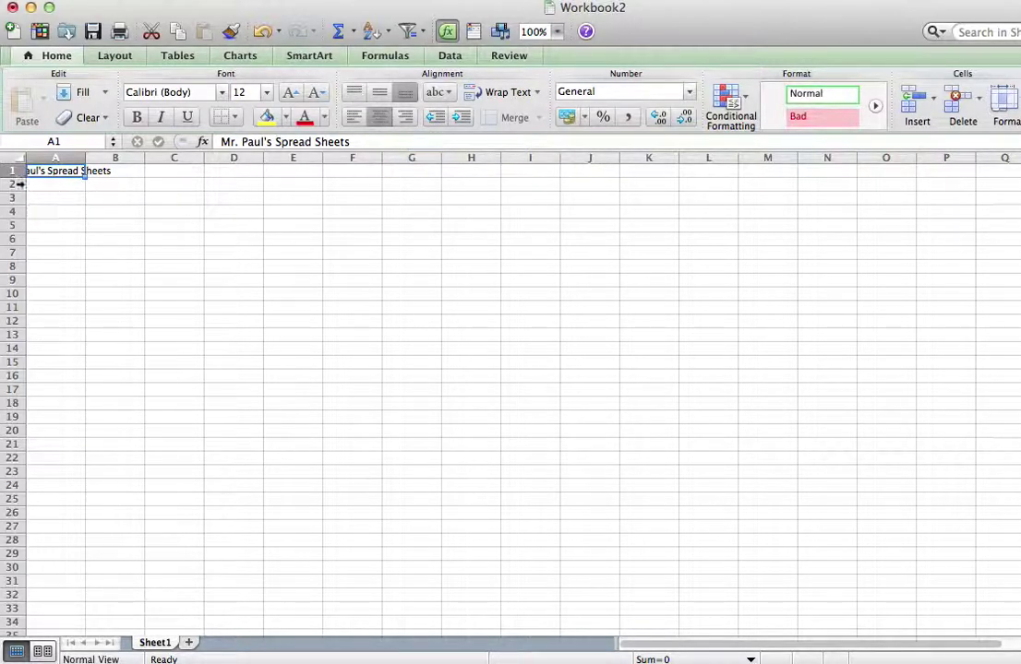
{"action": "left_click", "coordinate": [351, 118]}
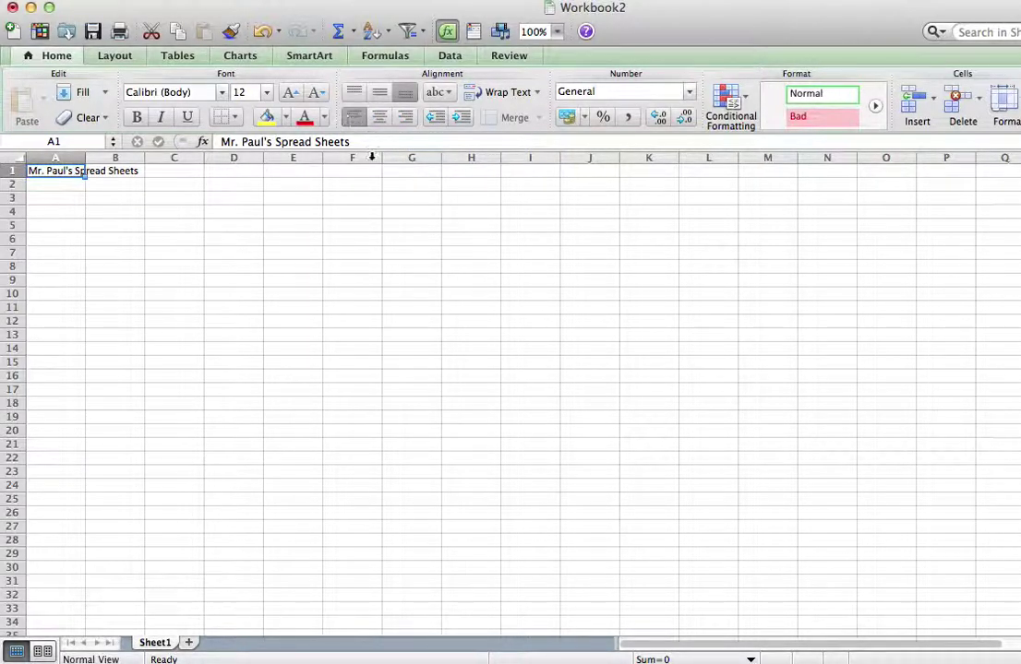
Enter the heading "1) Average Montly High and Low Temperatures in Bali" in cell A4
{"action": "left_click", "coordinate": [62, 214]}
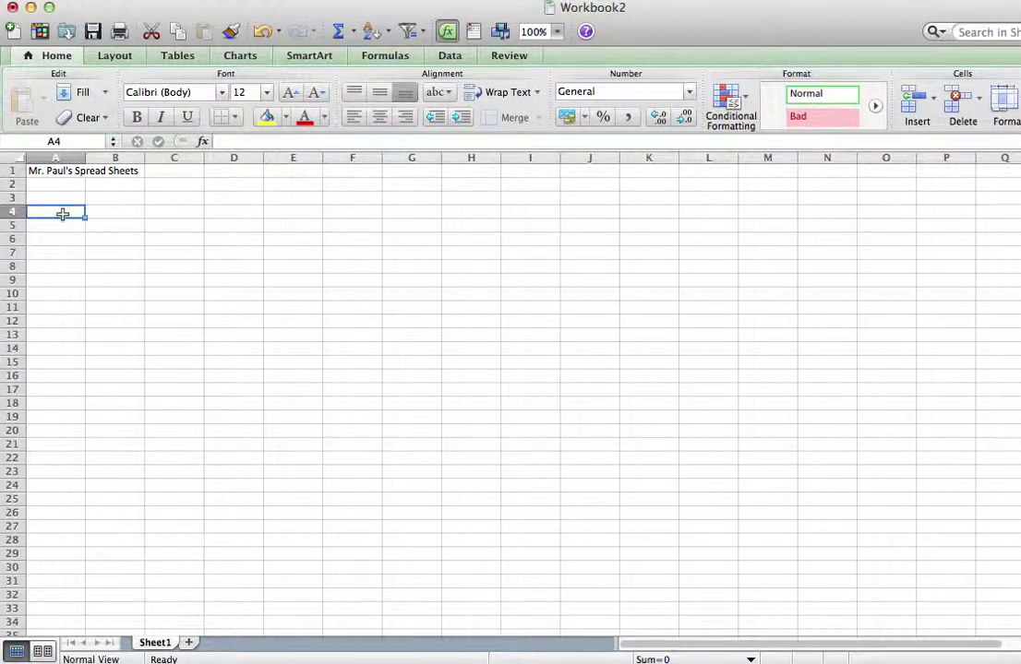
{"action": "type", "text": "1)"}
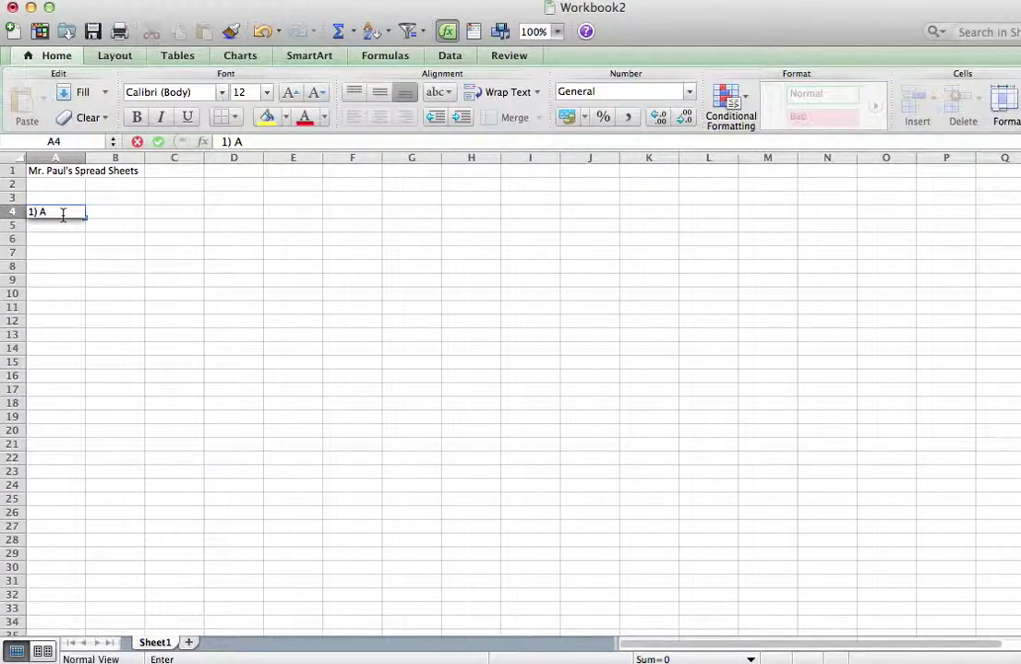
{"action": "type", "text": " Average Montly High"}
{"action": "type", "text": "s and Low"}
{"action": "key", "text": "BackSpace"}
{"action": "key", "text": "BackSpace"}
{"action": "key", "text": "BackSpace"}
{"action": "type", "text": "and "}
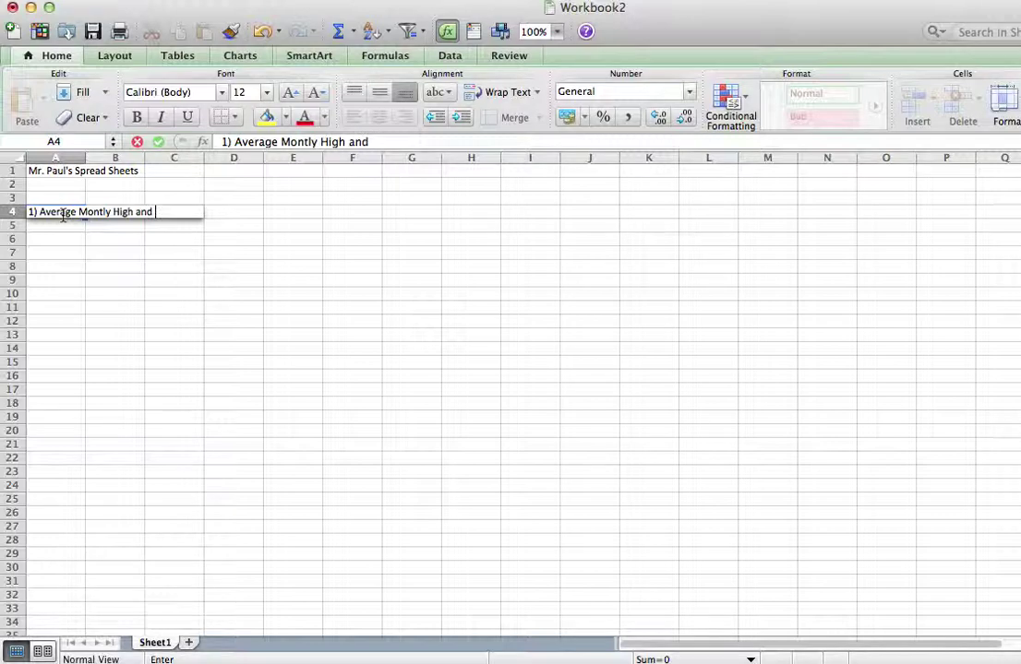
{"action": "type", "text": "Los TTemperatures in"}
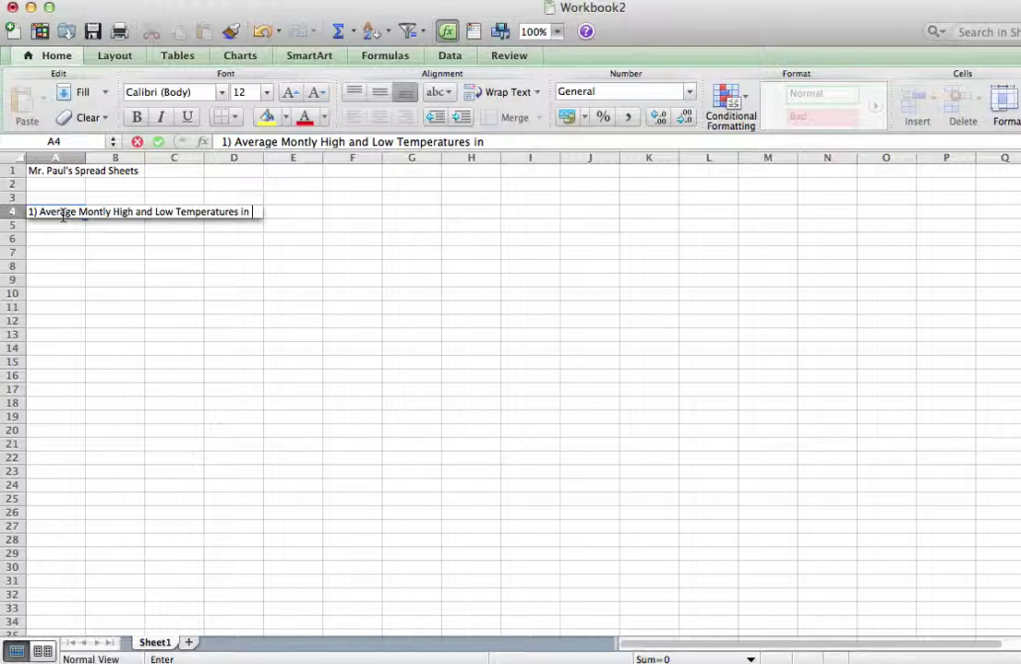
{"action": "type", "text": " Bali"}
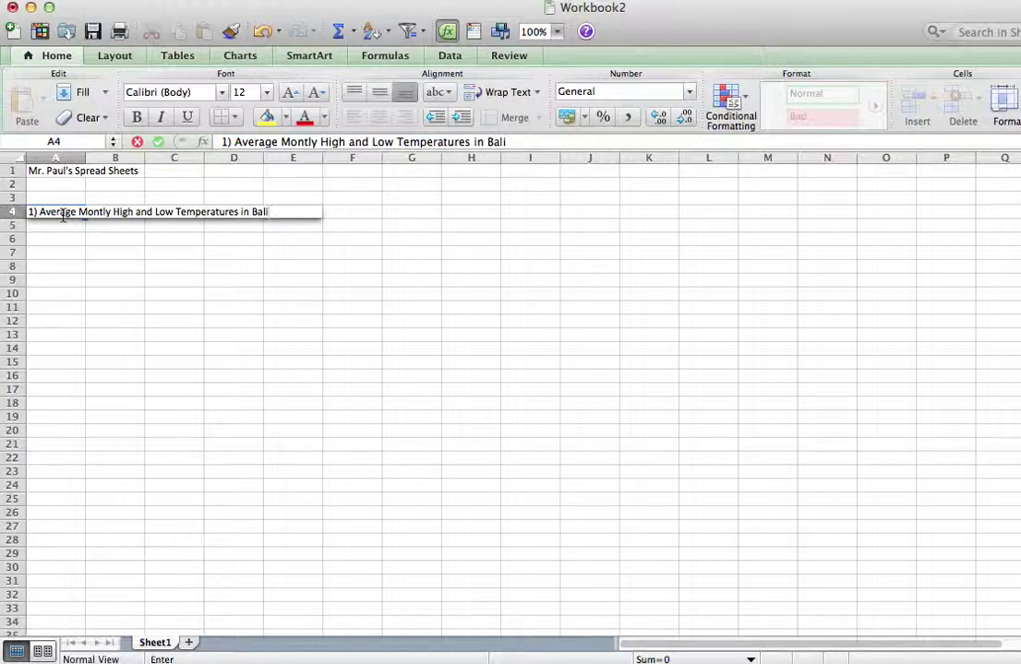
{"action": "key", "text": "Return"}
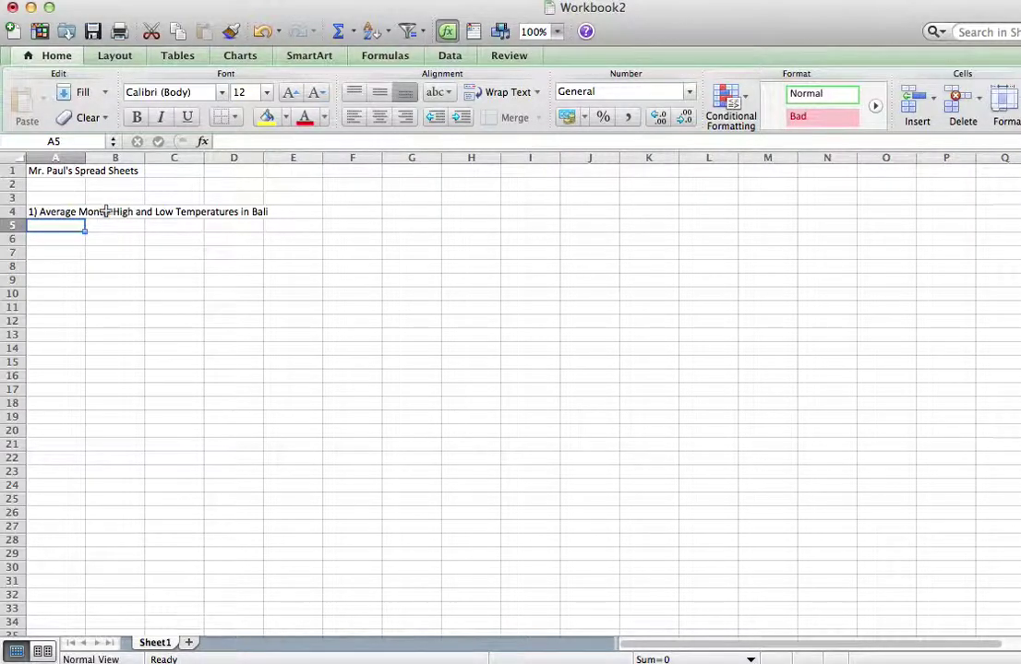
Examine cells A4 to D4 and row 4 to see which cell holds the temperature heading
{"action": "left_click", "coordinate": [49, 213]}
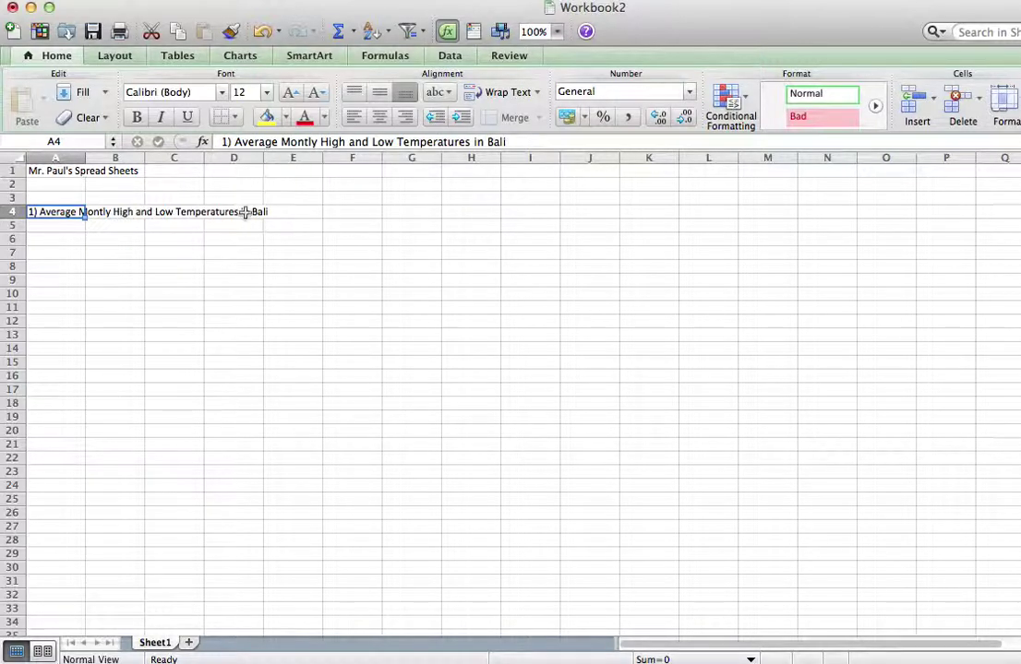
{"action": "left_click", "coordinate": [53, 227]}
{"action": "left_click", "coordinate": [45, 212]}
{"action": "double_click", "coordinate": [126, 209]}
{"action": "left_click", "coordinate": [182, 225]}
{"action": "double_click", "coordinate": [175, 211]}
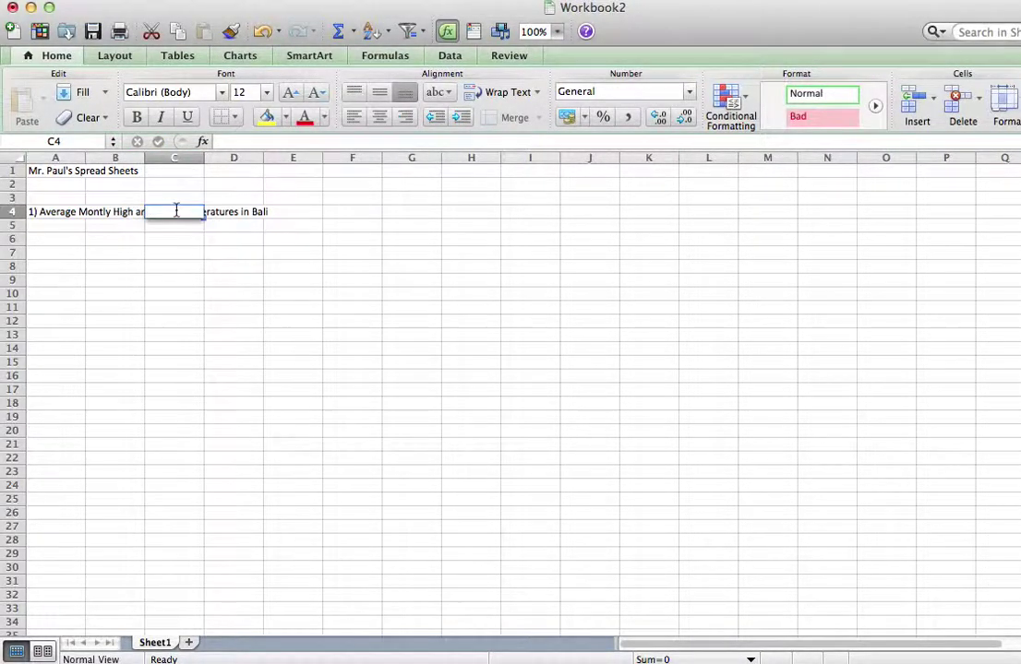
{"action": "double_click", "coordinate": [237, 211]}
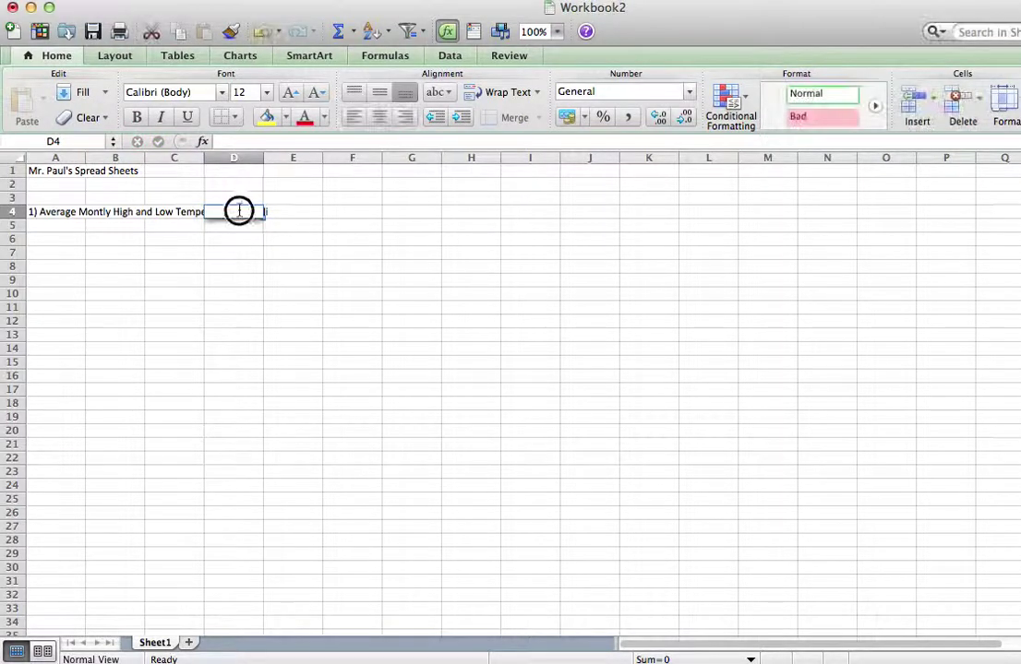
{"action": "double_click", "coordinate": [166, 212]}
{"action": "double_click", "coordinate": [114, 211]}
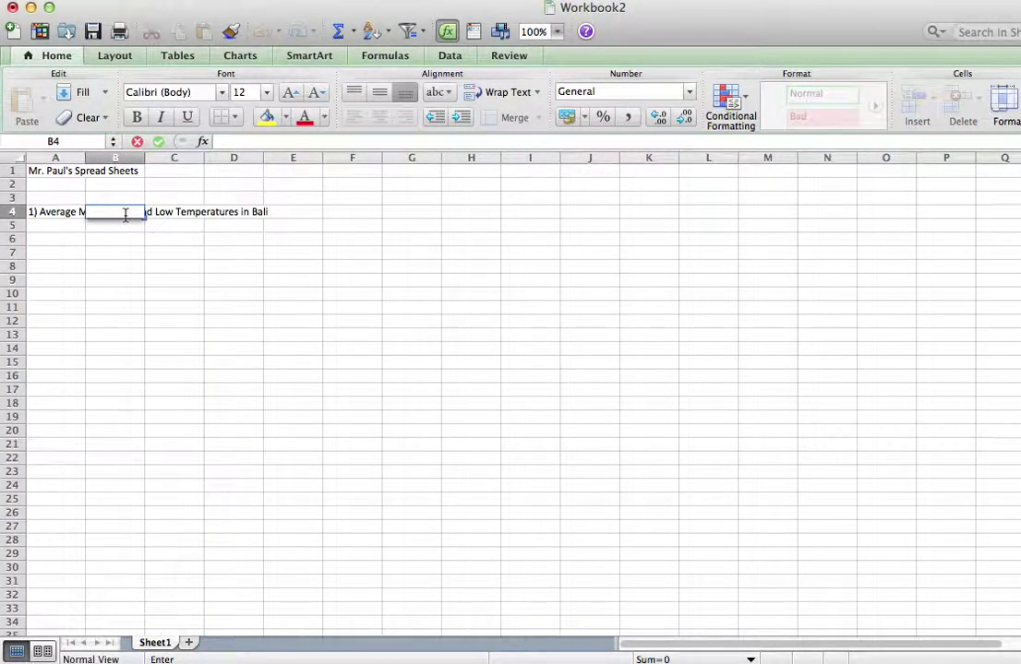
{"action": "left_click", "coordinate": [51, 215]}
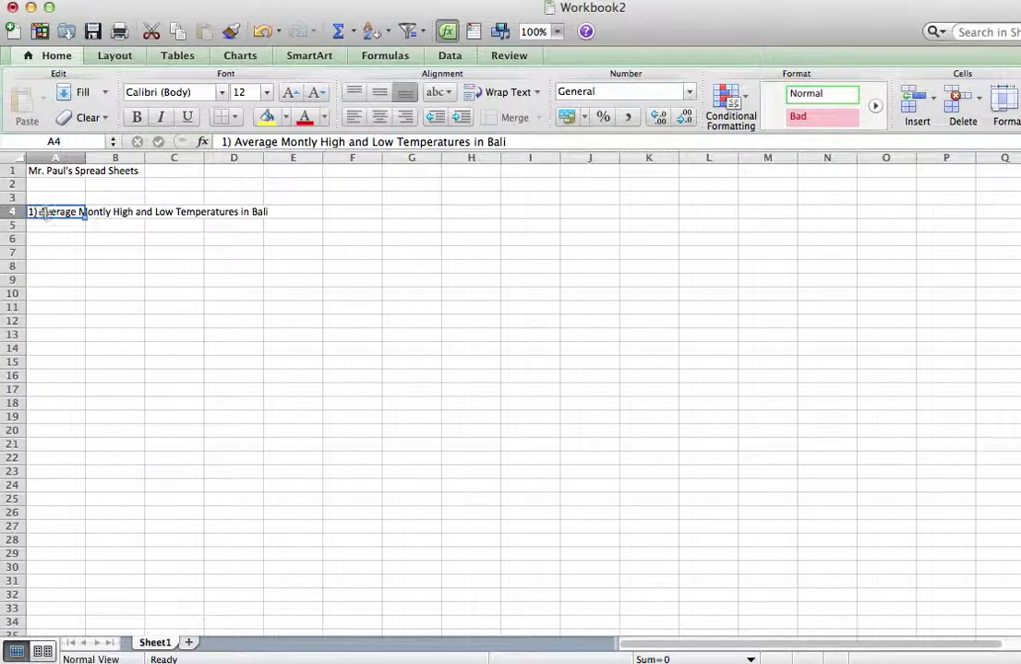
{"action": "double_click", "coordinate": [55, 213]}
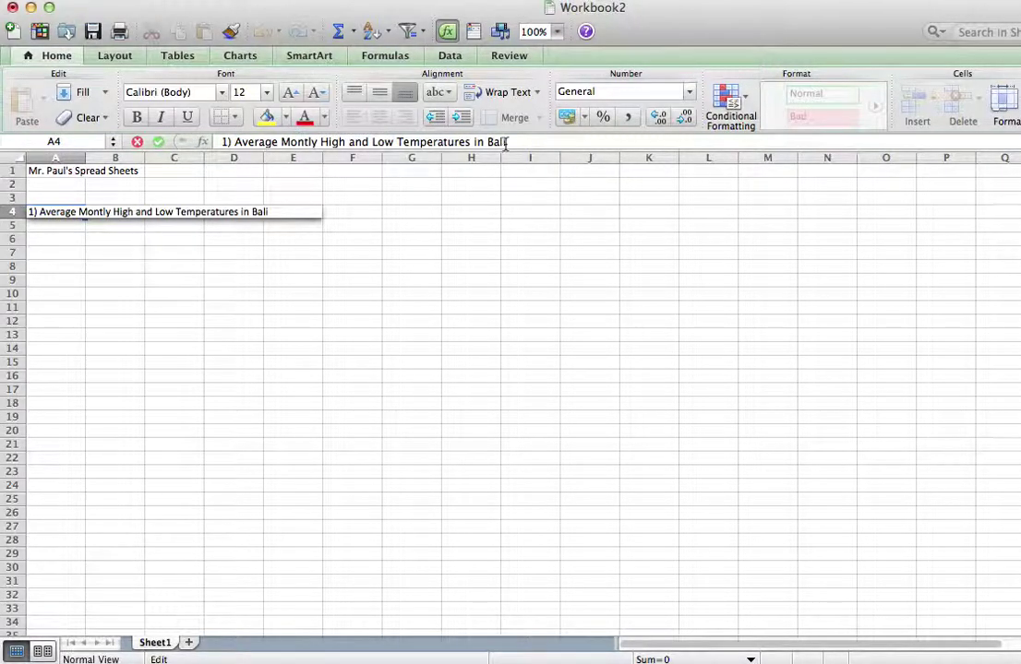
{"action": "left_click_drag", "start_coordinate": [397, 143], "coordinate": [316, 144]}
{"action": "left_click", "coordinate": [175, 267]}
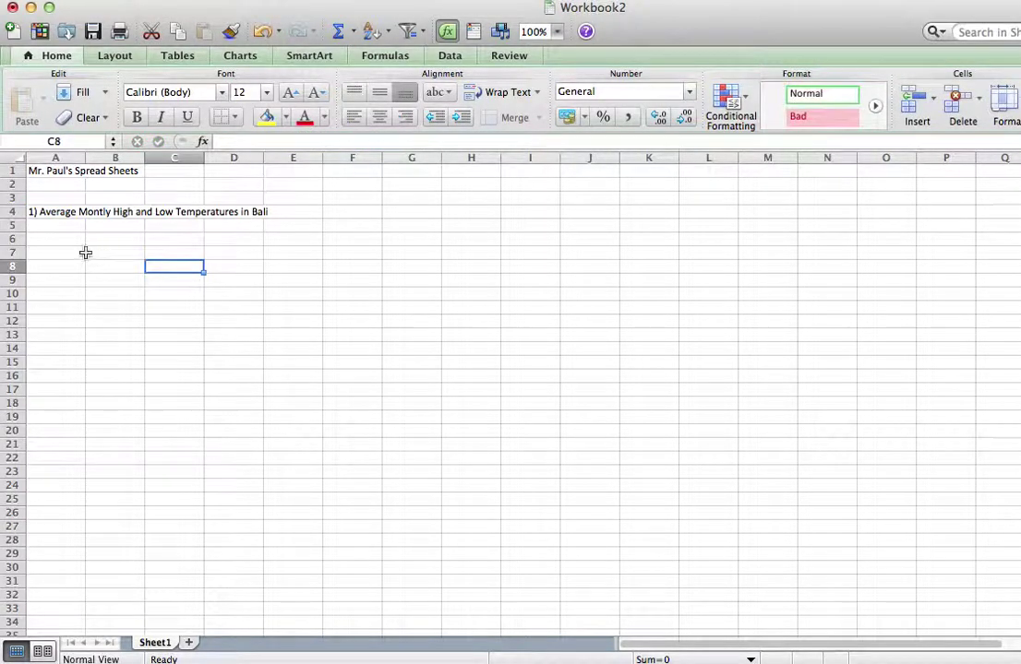
{"action": "left_click", "coordinate": [13, 211]}
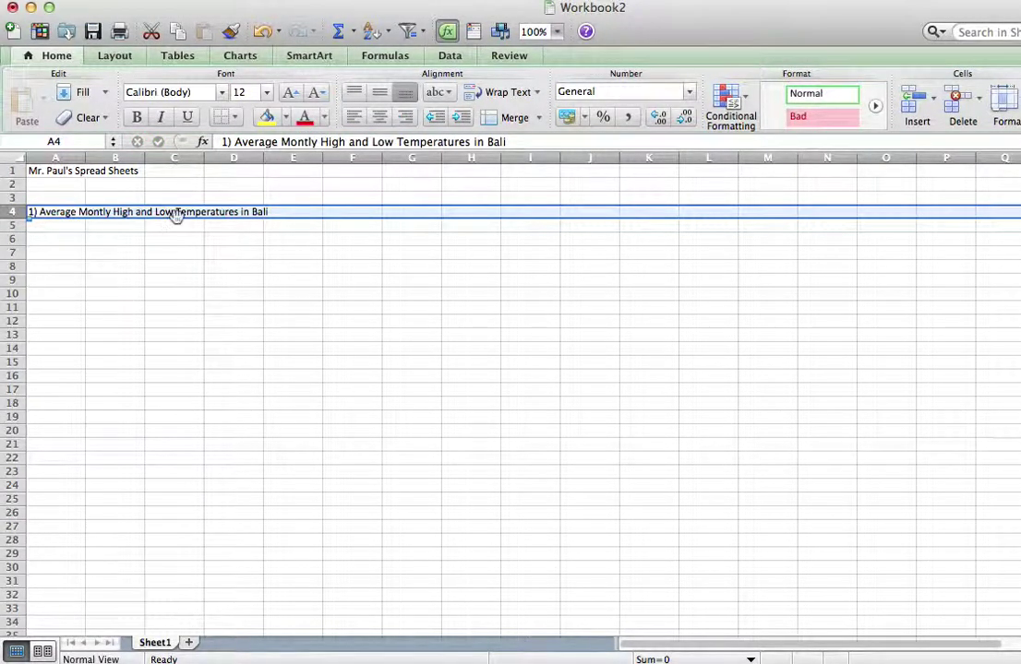
Make the temperature heading in cell A4 bold and give its text a blue theme colour
{"action": "left_click", "coordinate": [61, 209]}
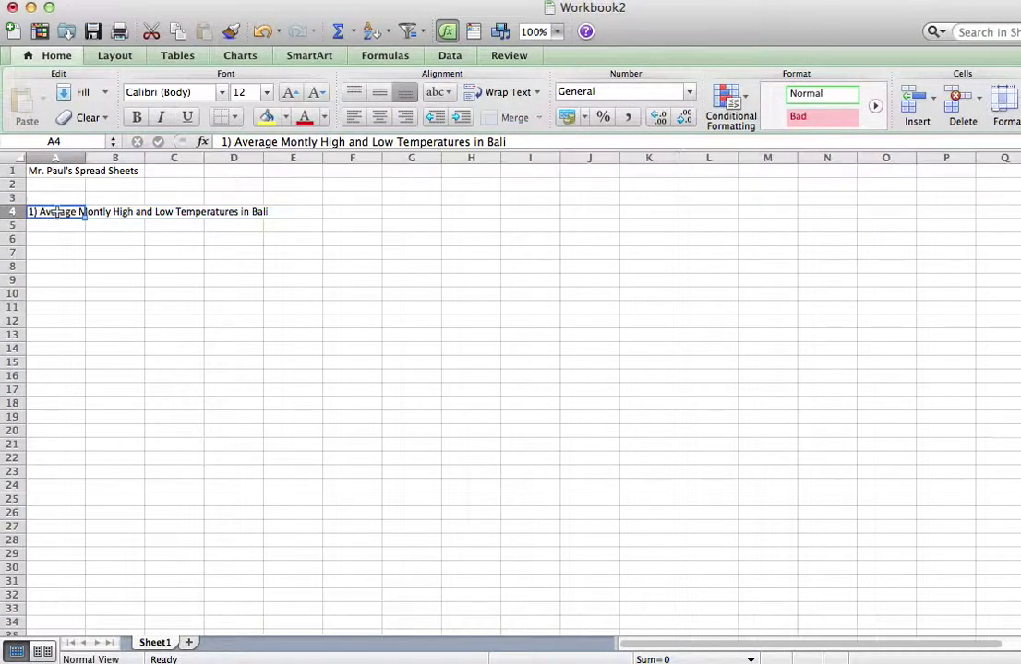
{"action": "left_click", "coordinate": [136, 118]}
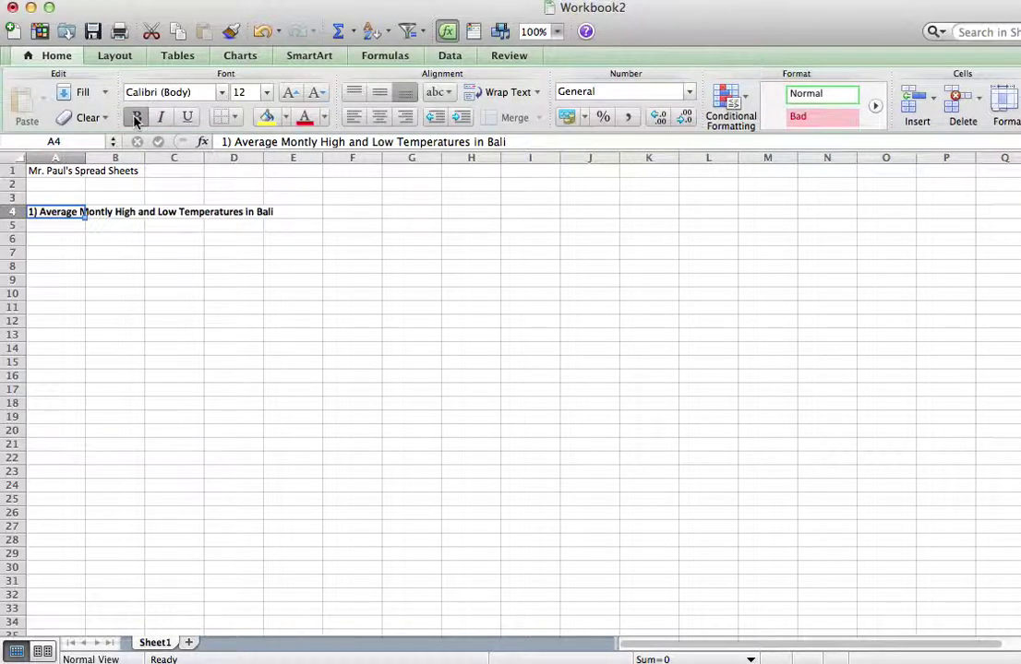
{"action": "left_click", "coordinate": [324, 120]}
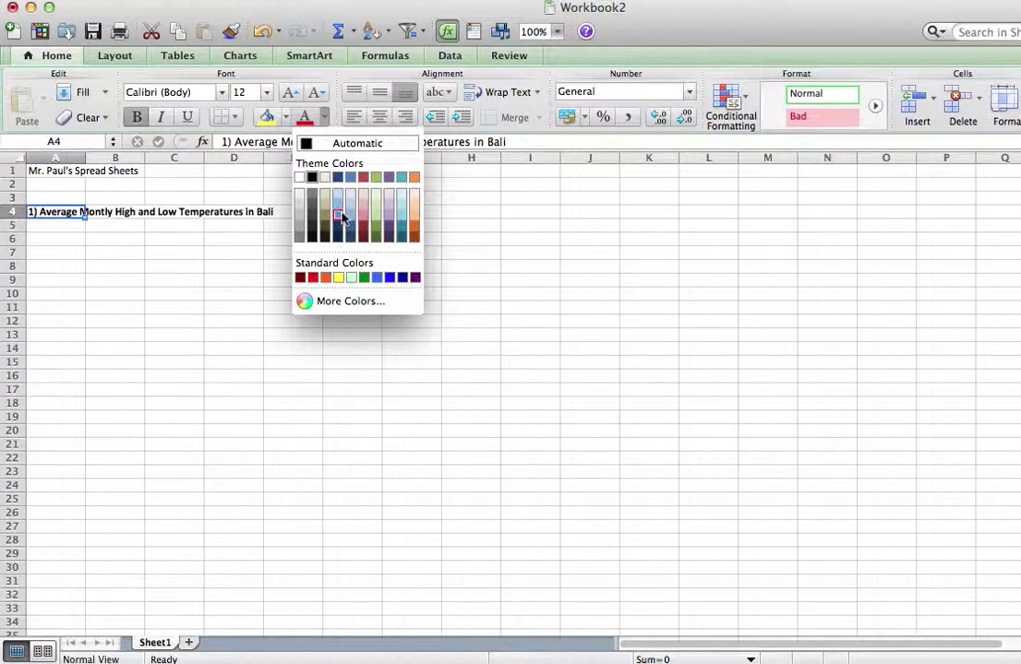
{"action": "left_click", "coordinate": [341, 216]}
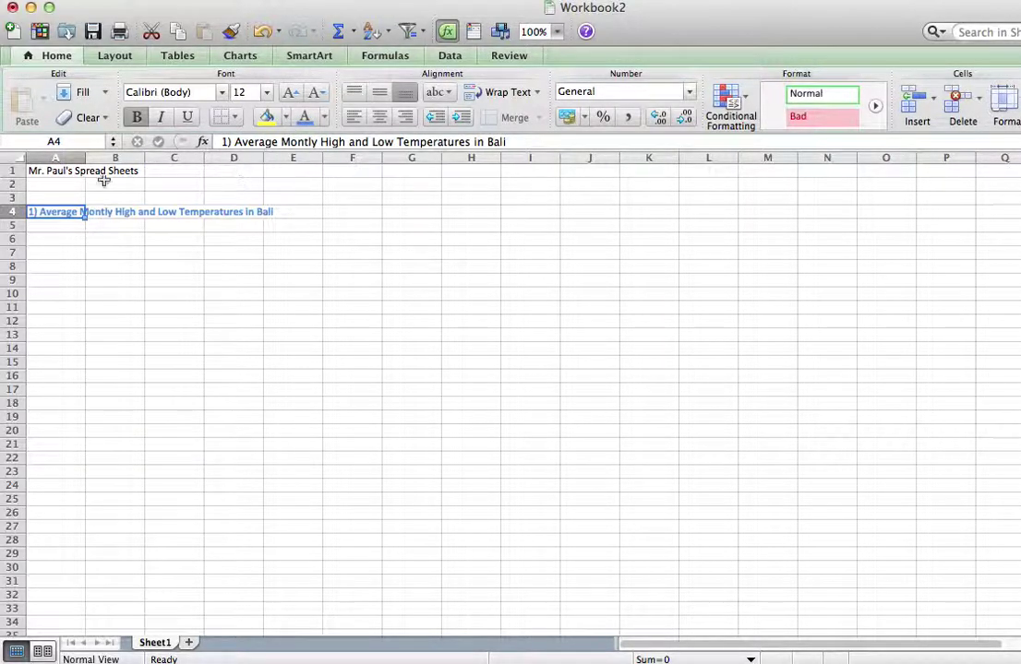
Make the sheet title in cell A1 bold and increase its font size to 28
{"action": "left_click", "coordinate": [41, 171]}
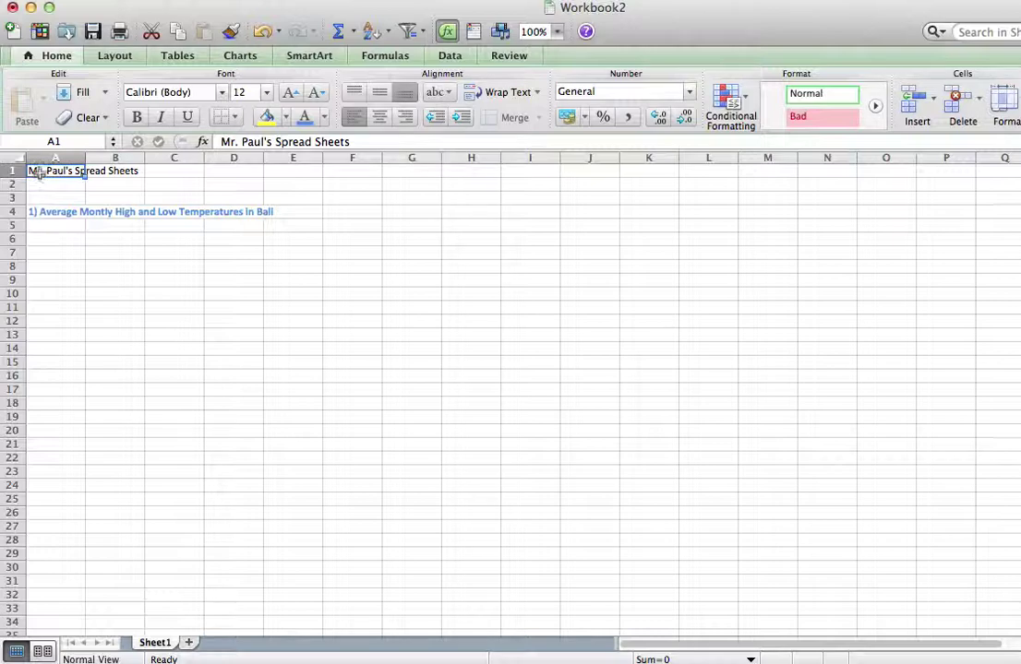
{"action": "left_click", "coordinate": [136, 118]}
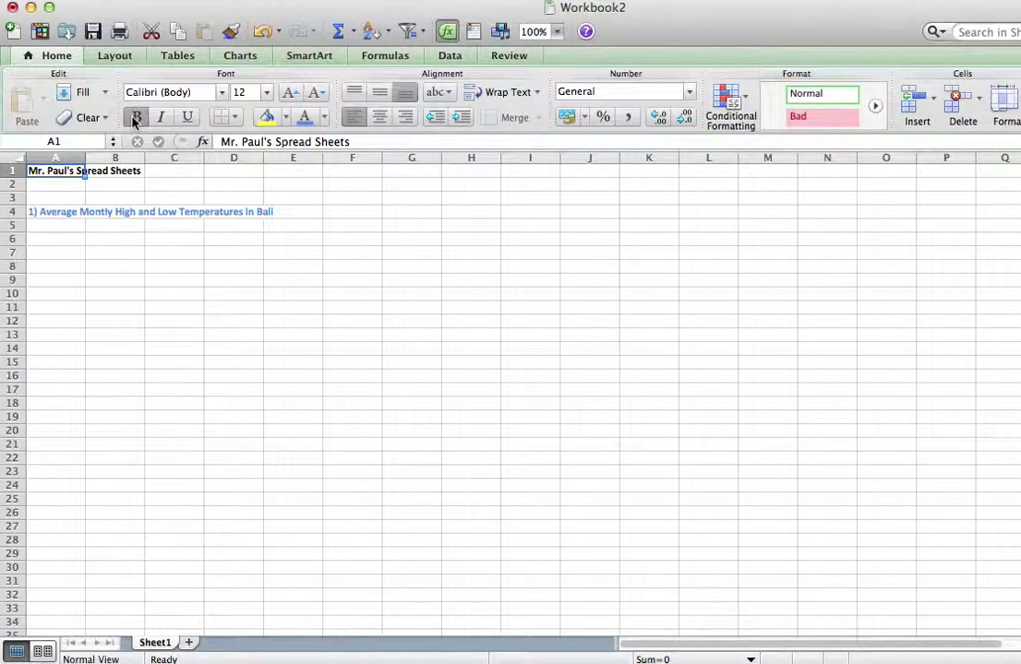
{"action": "left_click", "coordinate": [289, 94]}
{"action": "left_click", "coordinate": [289, 94]}
{"action": "left_click", "coordinate": [288, 93]}
{"action": "left_click", "coordinate": [289, 94]}
{"action": "left_click", "coordinate": [289, 93]}
{"action": "left_click", "coordinate": [289, 93]}
{"action": "left_click", "coordinate": [289, 93]}
{"action": "left_click", "coordinate": [289, 93]}
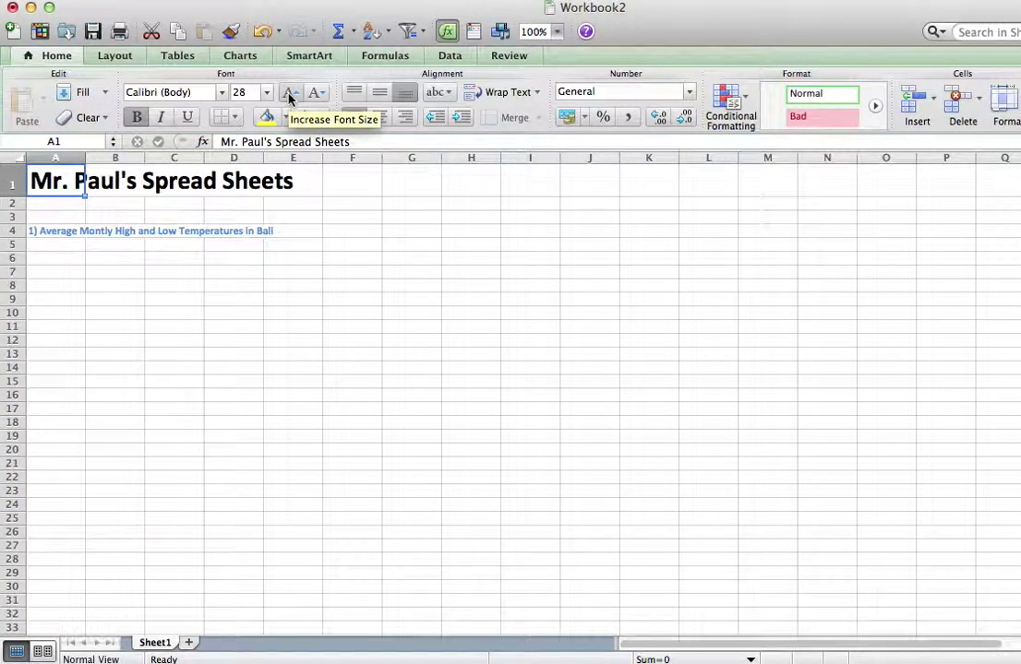
Increase the font size of the temperature heading in cell A4 to 20
{"action": "left_click", "coordinate": [109, 260]}
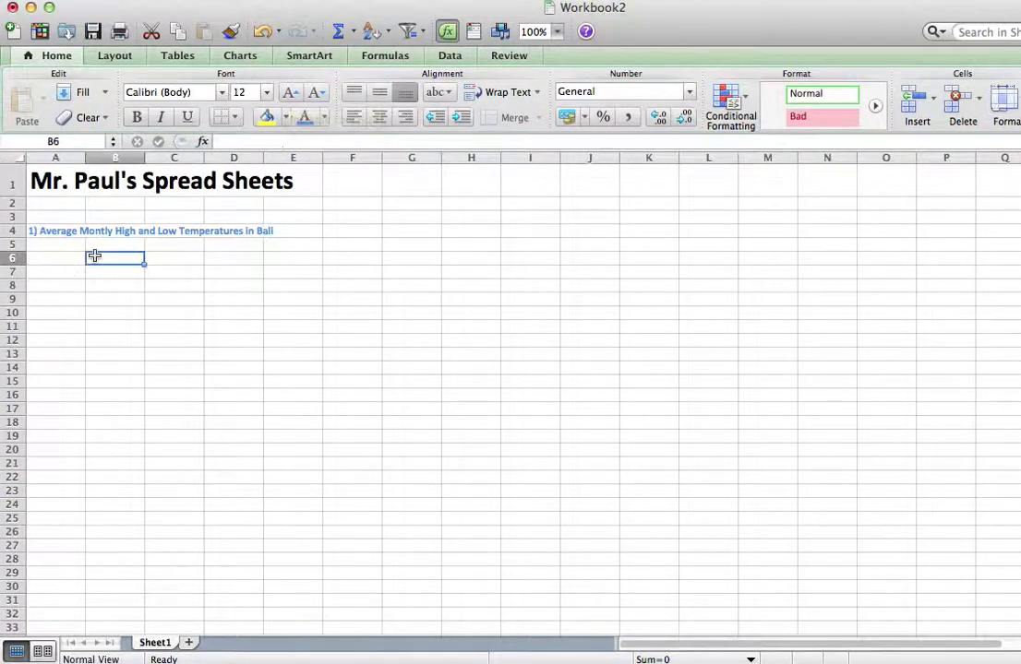
{"action": "left_click", "coordinate": [33, 231]}
{"action": "left_click", "coordinate": [289, 93]}
{"action": "left_click", "coordinate": [289, 93]}
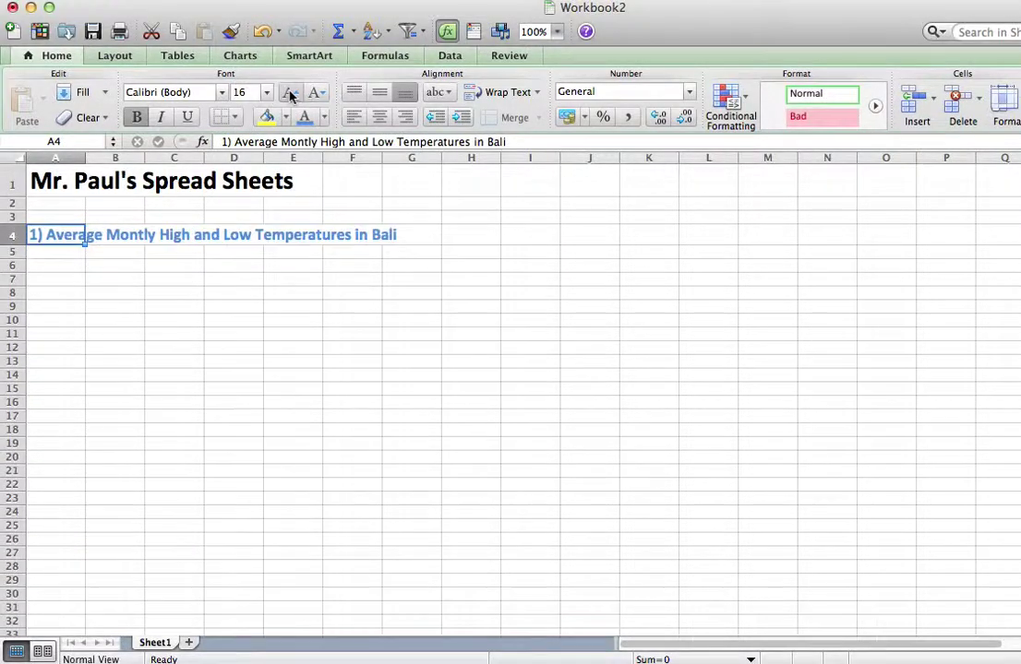
{"action": "left_click", "coordinate": [289, 93]}
{"action": "left_click", "coordinate": [289, 93]}
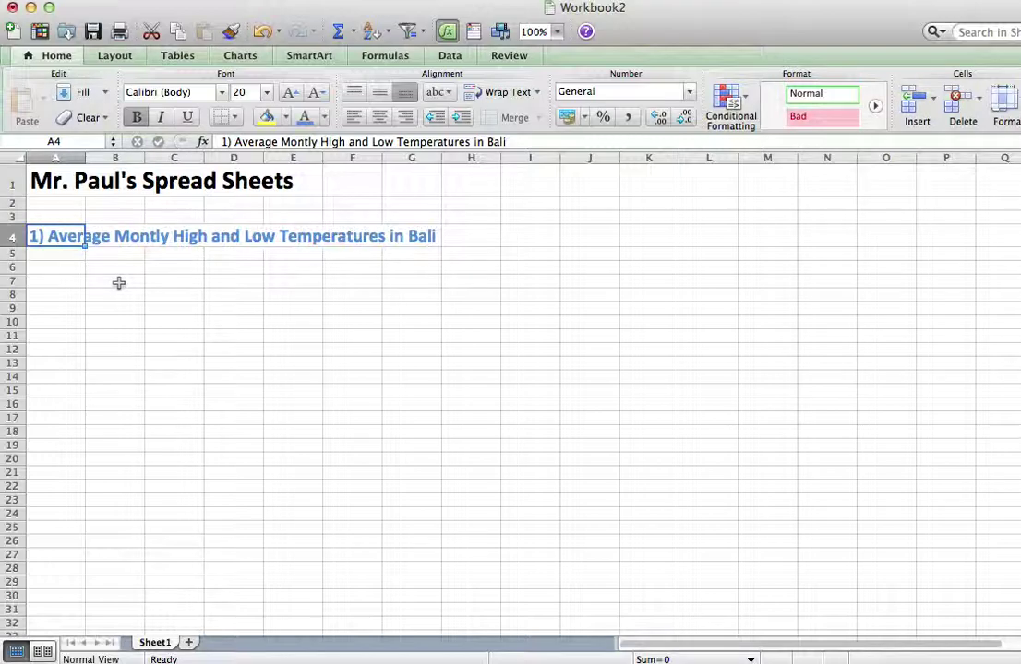
{"action": "left_click_drag", "start_coordinate": [109, 282], "coordinate": [177, 284]}
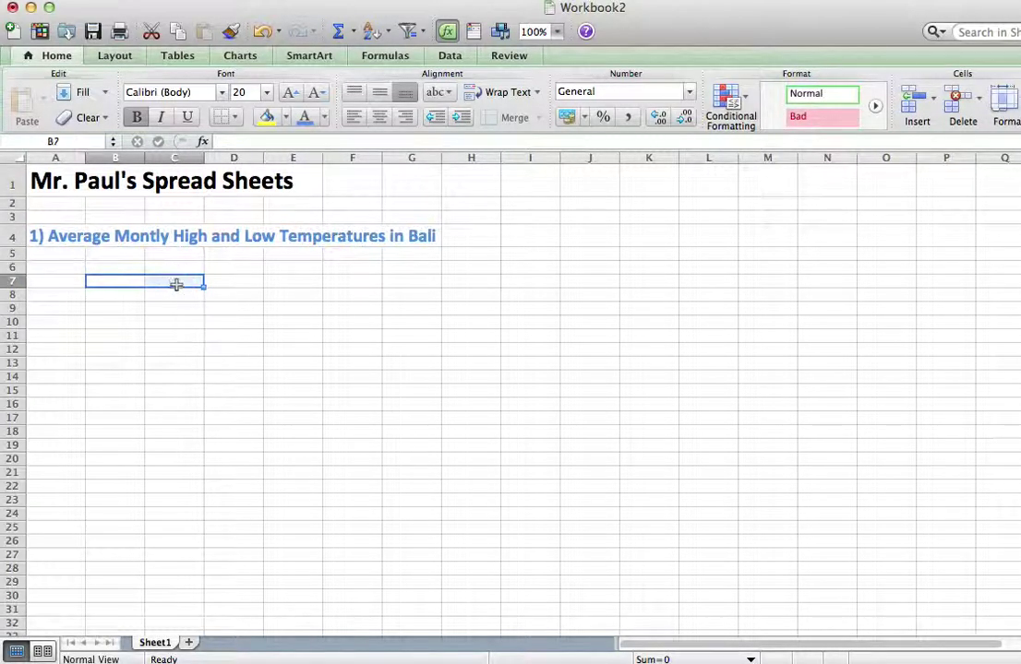
{"action": "left_click", "coordinate": [112, 281]}
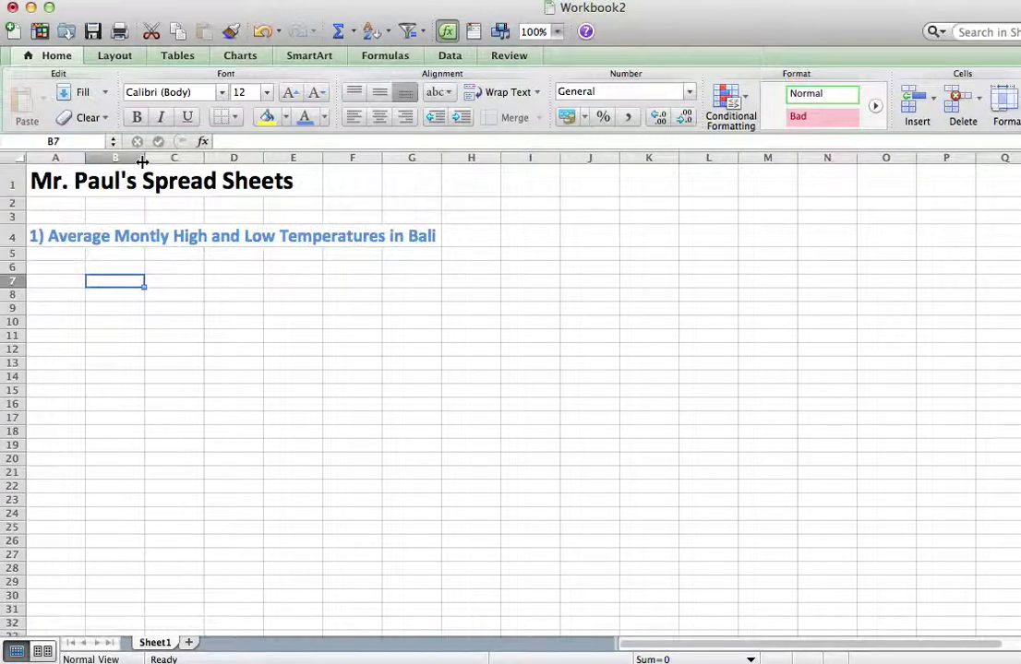
{"action": "left_click", "coordinate": [55, 277]}
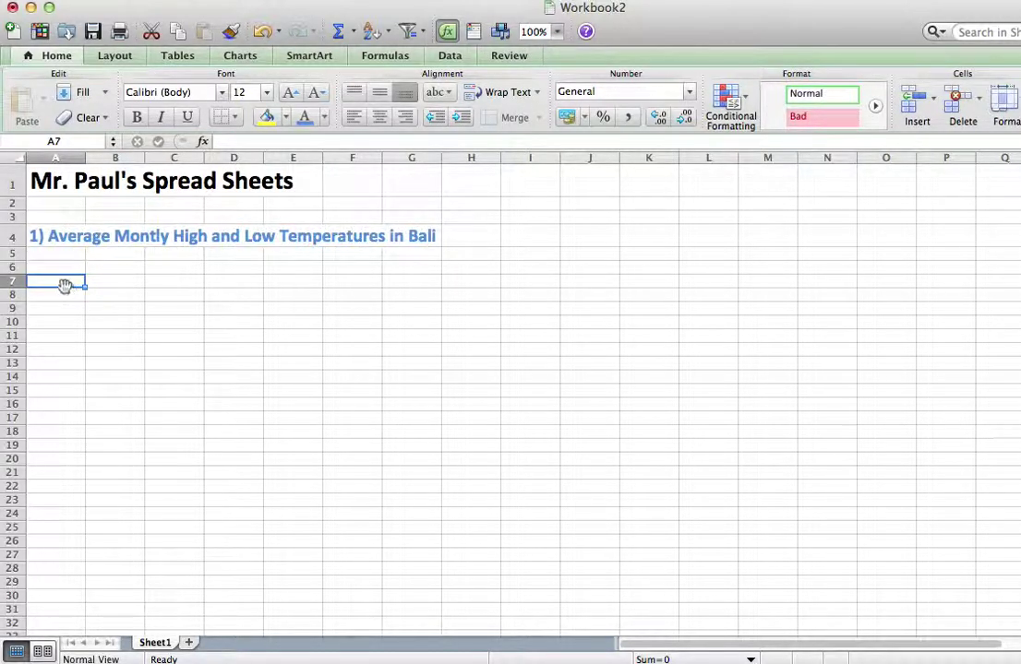
{"action": "left_click", "coordinate": [123, 156]}
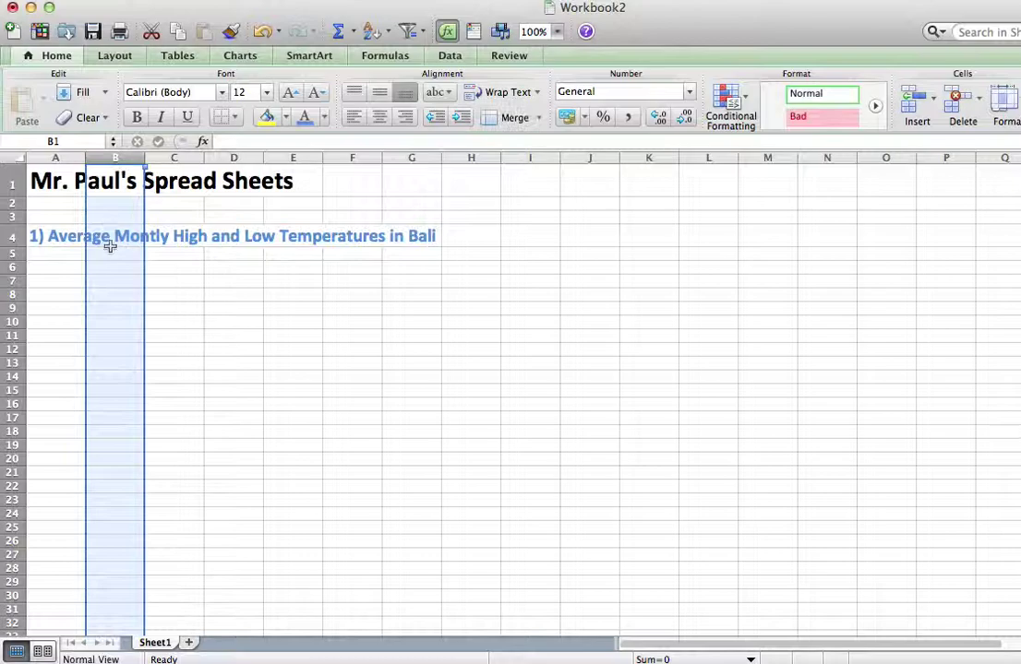
Enter the column heading "(x) Month" in cell B7
{"action": "left_click", "coordinate": [111, 281]}
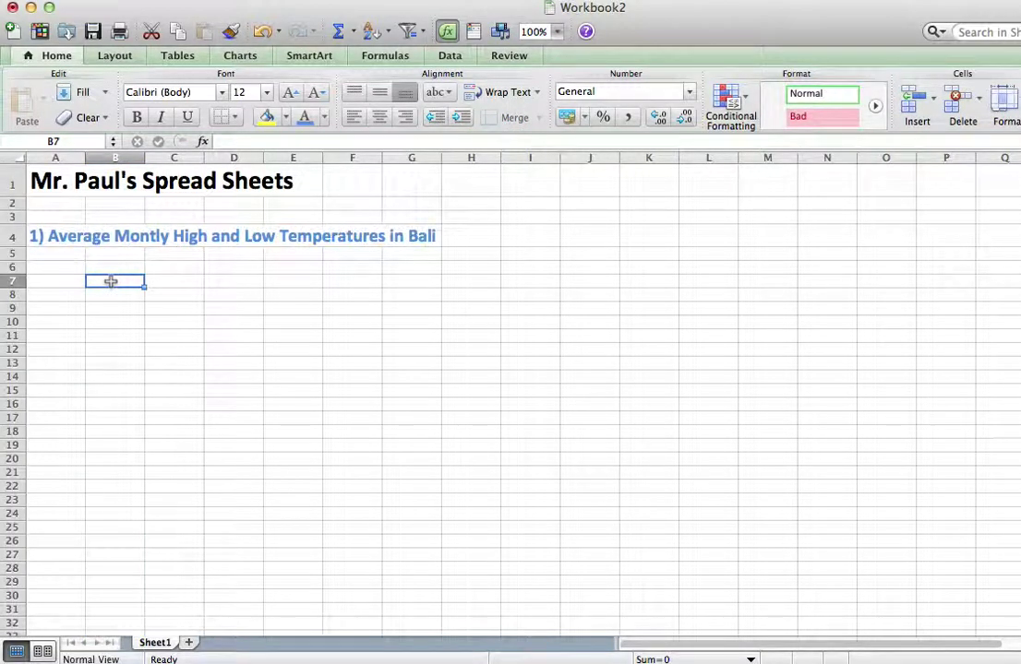
{"action": "type", "text": "("}
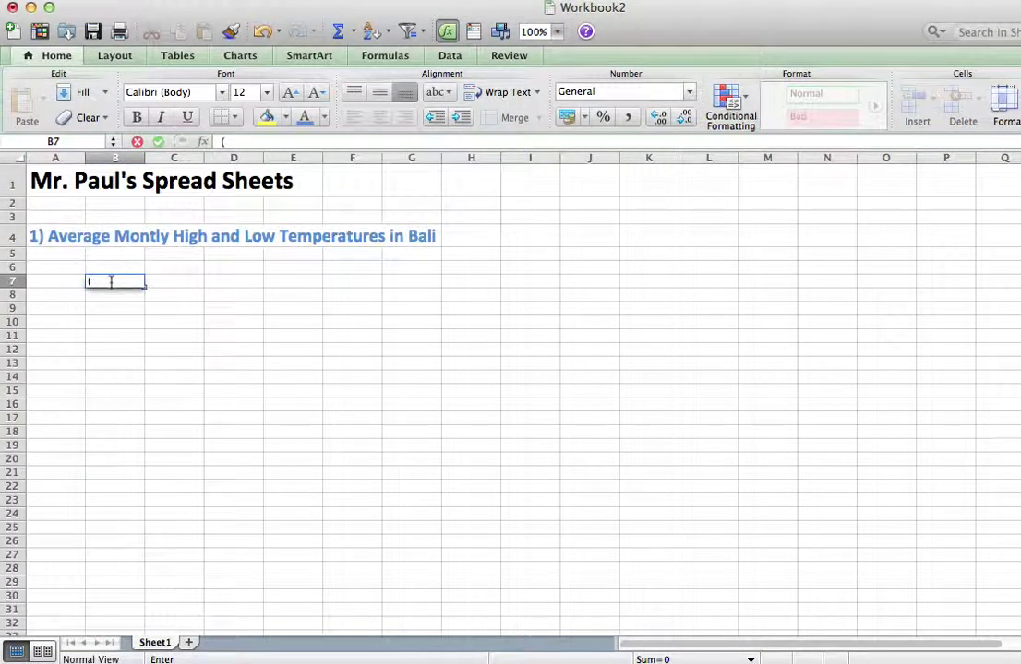
{"action": "type", "text": "x) Month"}
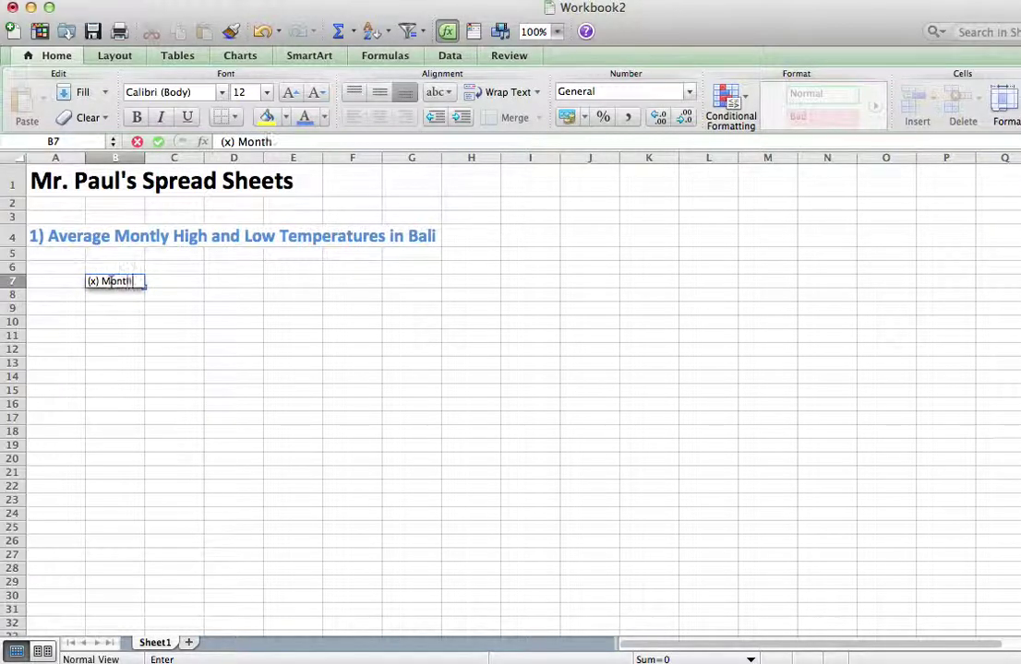
{"action": "key", "text": "Tab"}
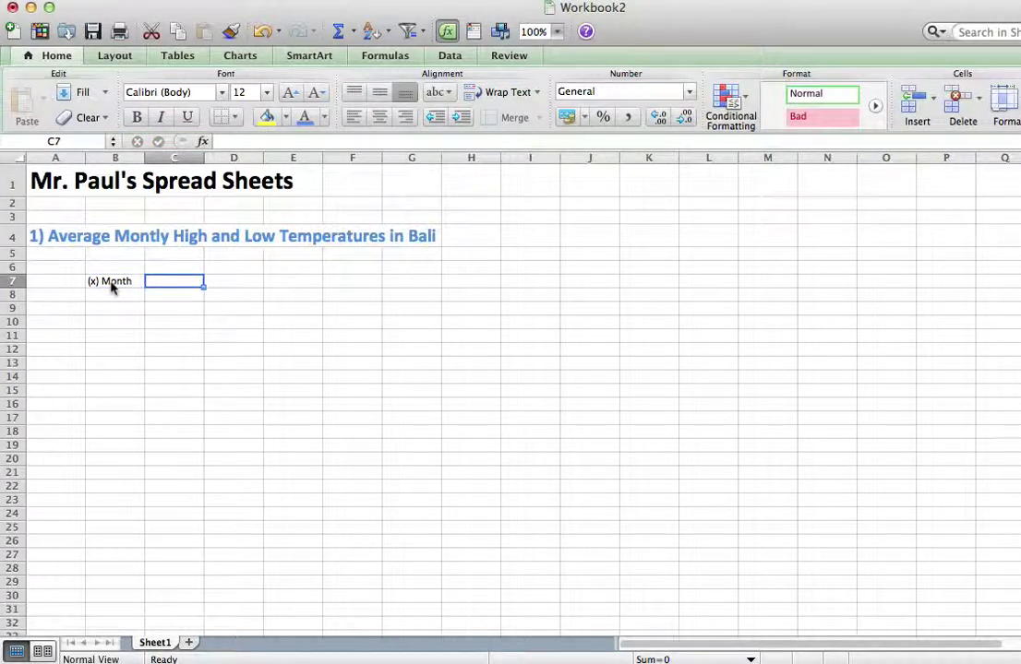
Enter the column heading "(y) High (Celsius)" in cell C7
{"action": "type", "text": "(y"}
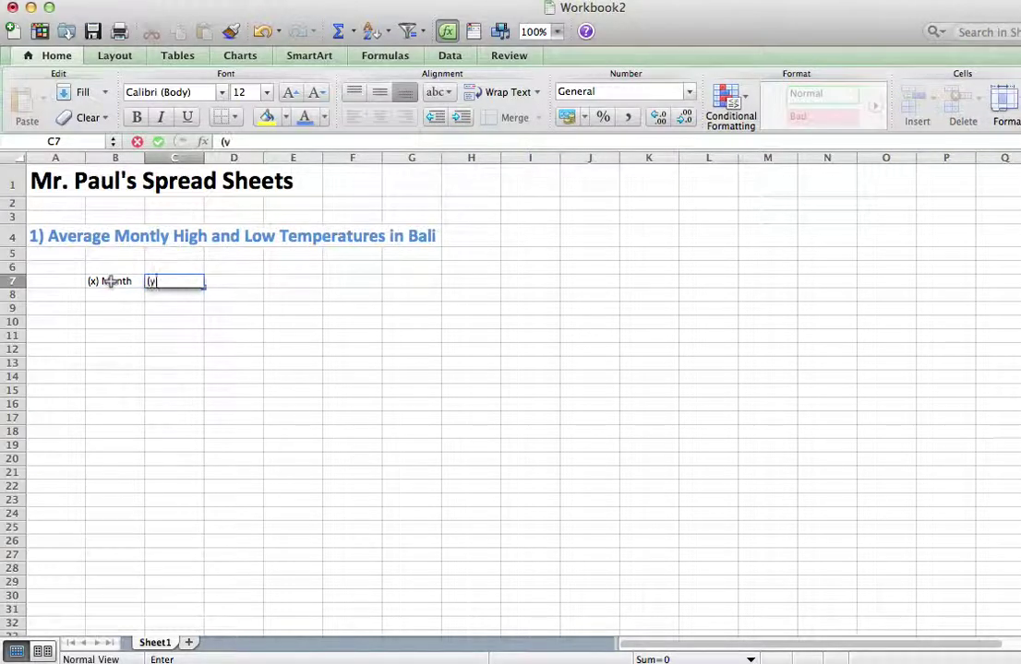
{"action": "type", "text": ") High (Celsius"}
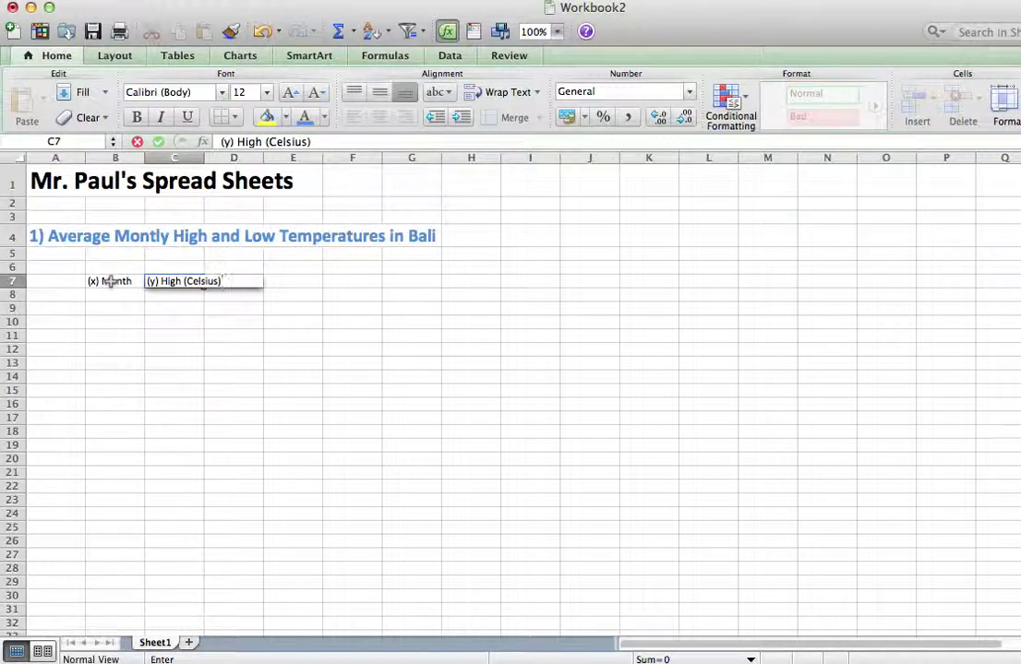
{"action": "key", "text": "BackSpace"}
{"action": "key", "text": "BackSpace"}
{"action": "key", "text": "BackSpace"}
{"action": "key", "text": "BackSpace"}
{"action": "type", "text": "Ce"}
{"action": "type", "text": "sius)"}
{"action": "key", "text": "Tab"}
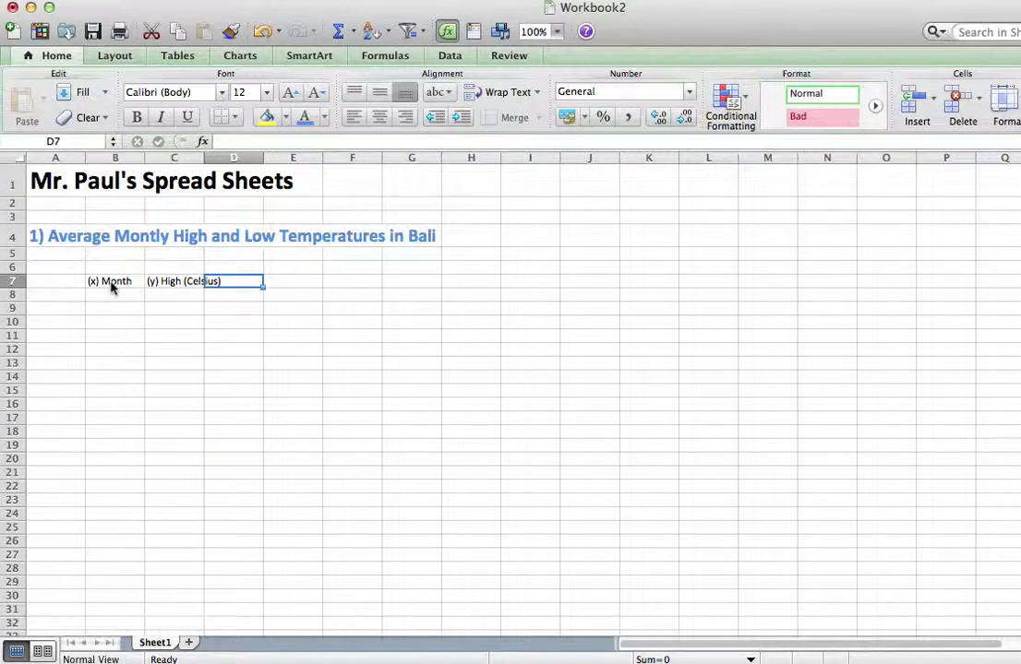
Enter the column heading "(y) Low (Celsius)" in cell D7
{"action": "type", "text": "(y"}
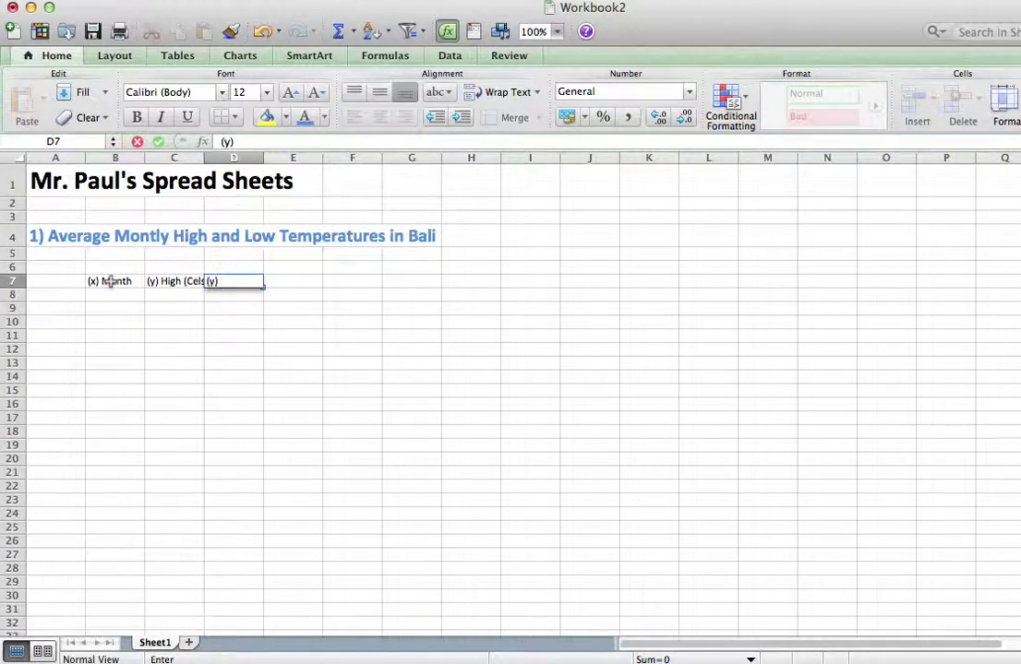
{"action": "type", "text": ") Low (Celsi"}
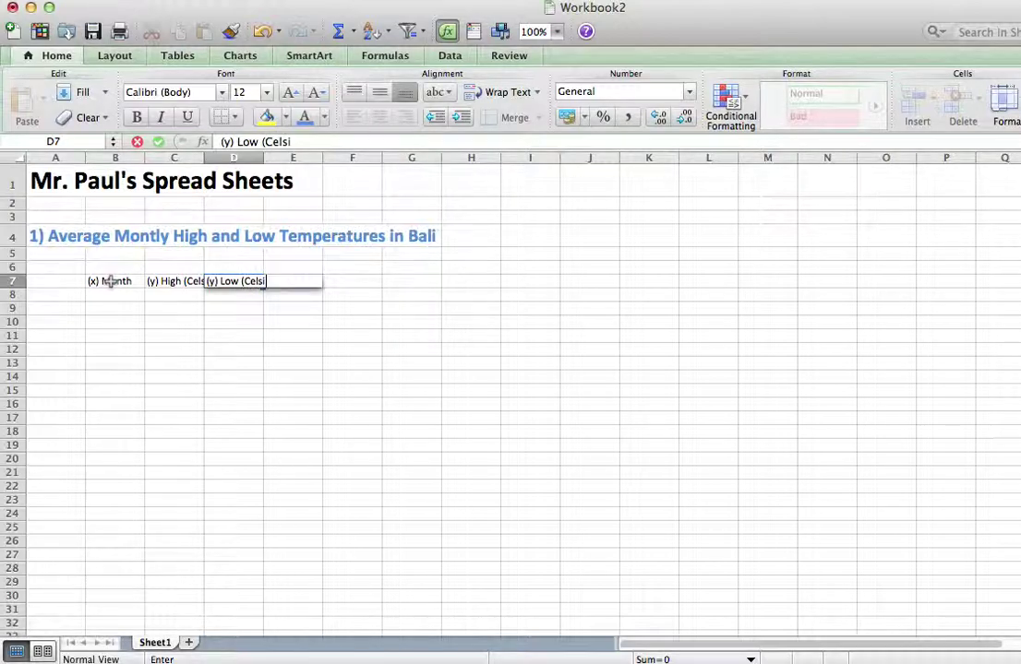
{"action": "type", "text": "us)"}
{"action": "key", "text": "Return"}
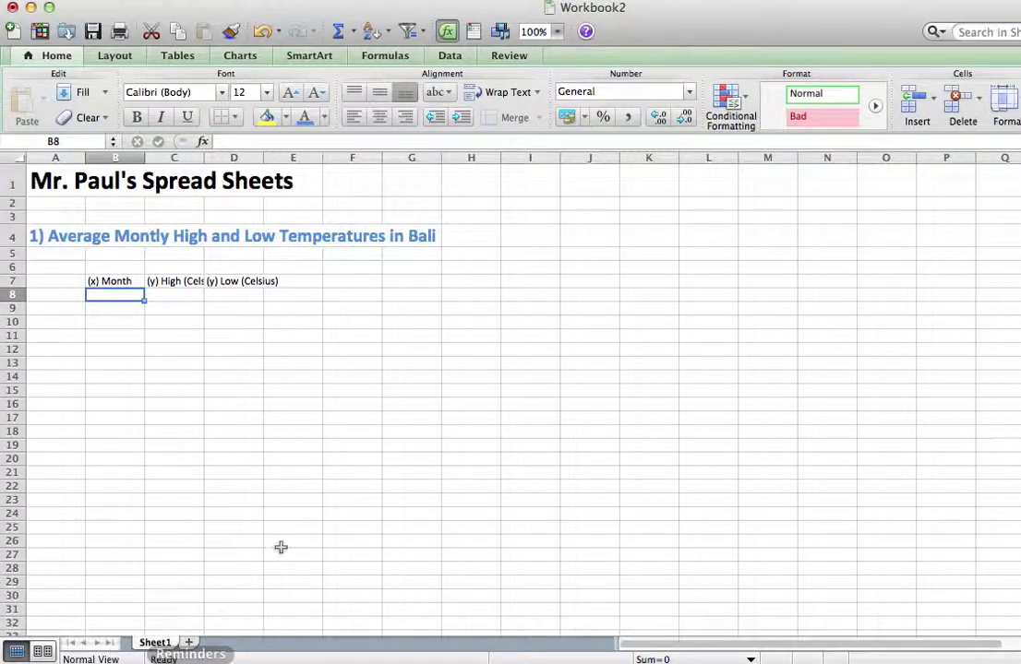
Set the sheet's zoom magnification to 150%
{"action": "left_click", "coordinate": [175, 2]}
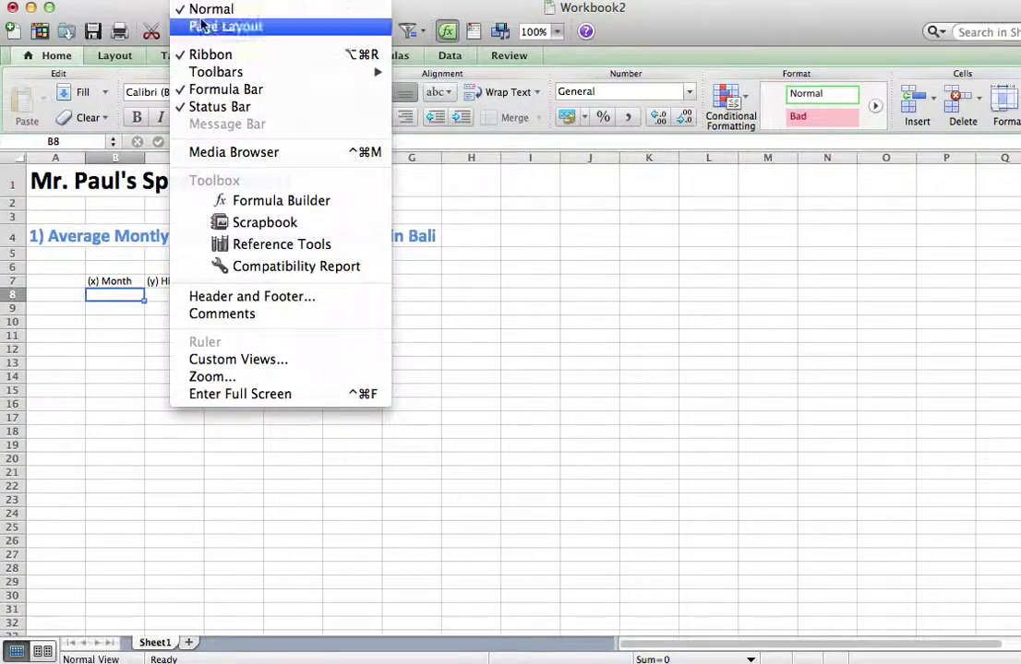
{"action": "left_click", "coordinate": [245, 378]}
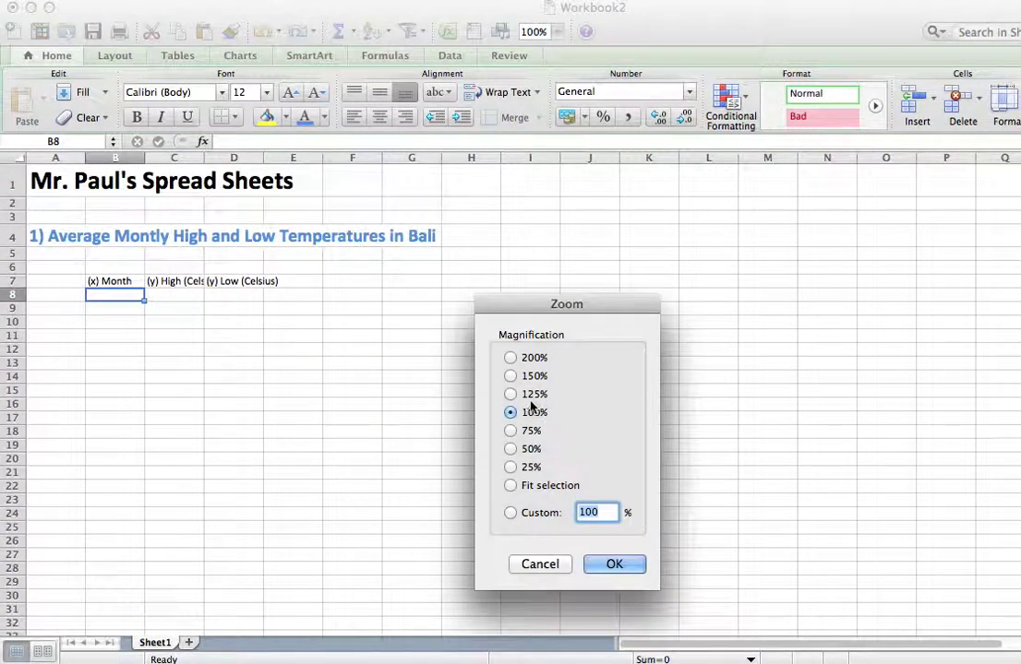
{"action": "left_click", "coordinate": [510, 376]}
{"action": "left_click", "coordinate": [616, 564]}
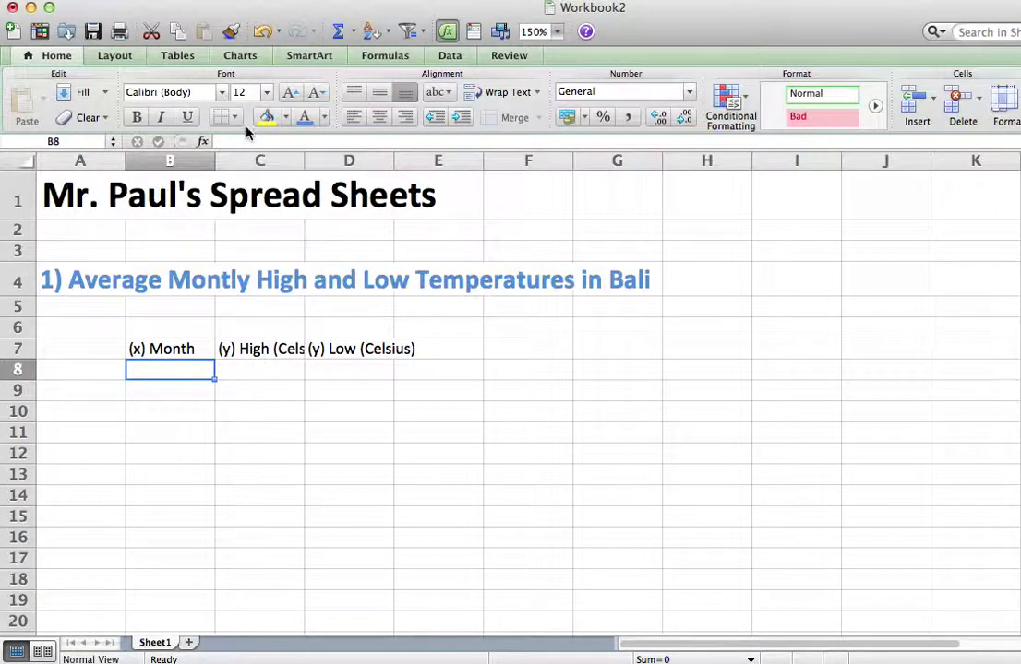
Widen columns C and D so the high and low temperature headings in row 7 fit inside their cells
{"action": "left_click", "coordinate": [262, 162]}
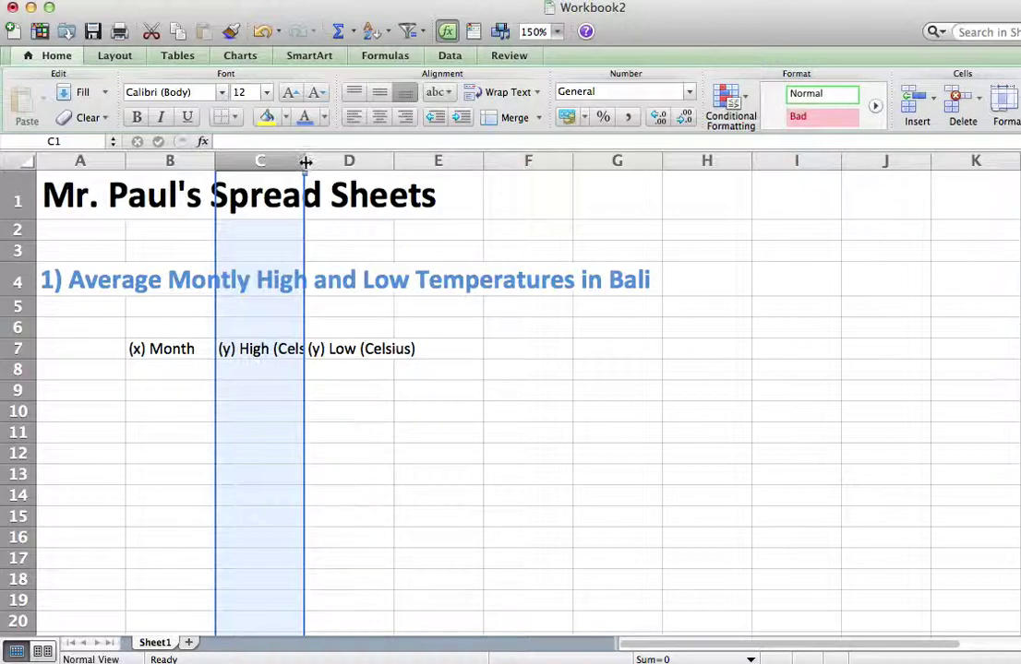
{"action": "left_click_drag", "start_coordinate": [303, 163], "coordinate": [344, 164]}
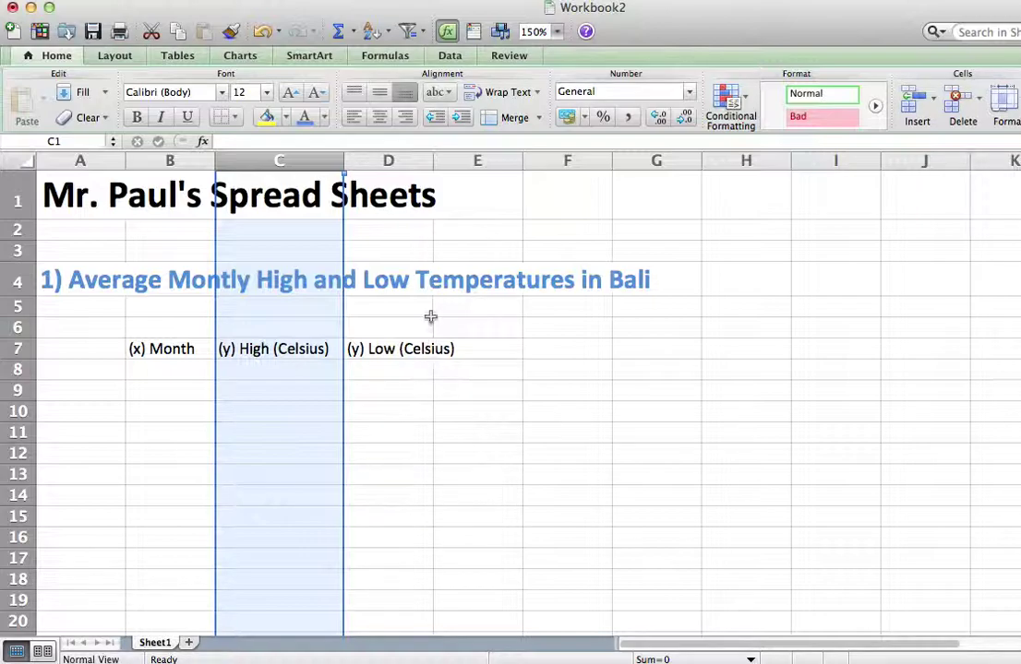
{"action": "left_click", "coordinate": [415, 160]}
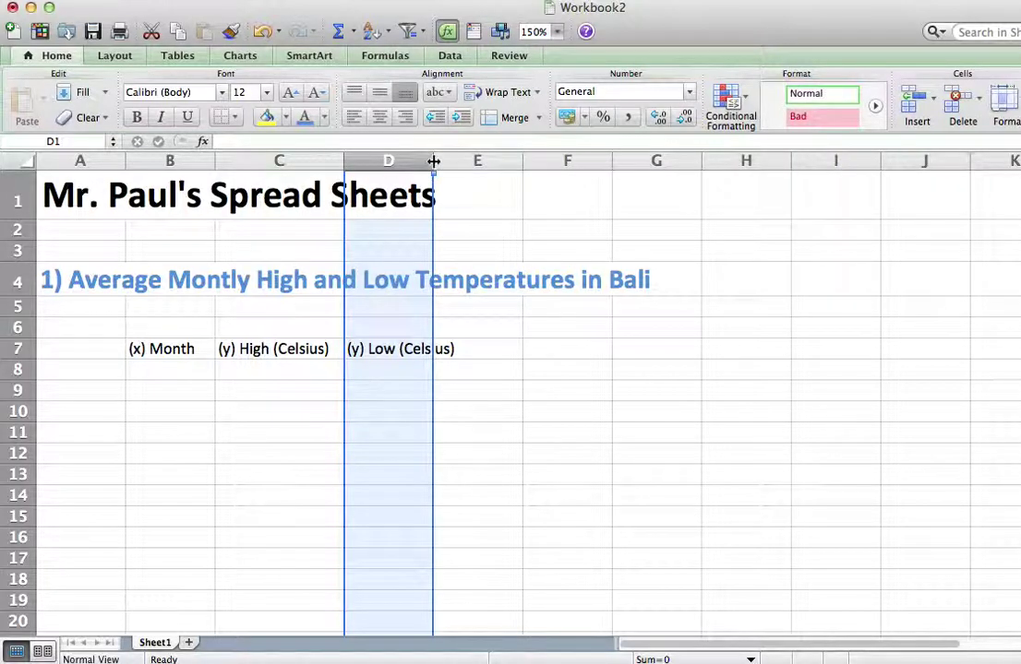
{"action": "left_click_drag", "start_coordinate": [434, 161], "coordinate": [467, 162]}
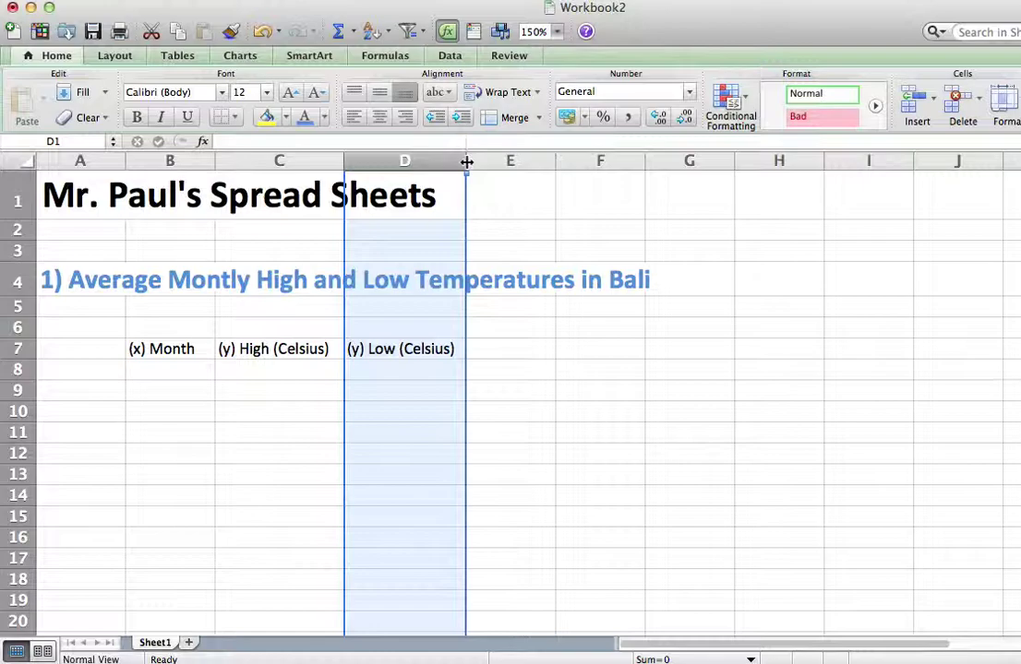
Give columns B, C and D the same width, just wide enough for the headings in row 7
{"action": "left_click_drag", "start_coordinate": [184, 159], "coordinate": [379, 161]}
{"action": "left_click", "coordinate": [171, 155]}
{"action": "left_click_drag", "start_coordinate": [171, 155], "coordinate": [340, 161]}
{"action": "left_click", "coordinate": [203, 386]}
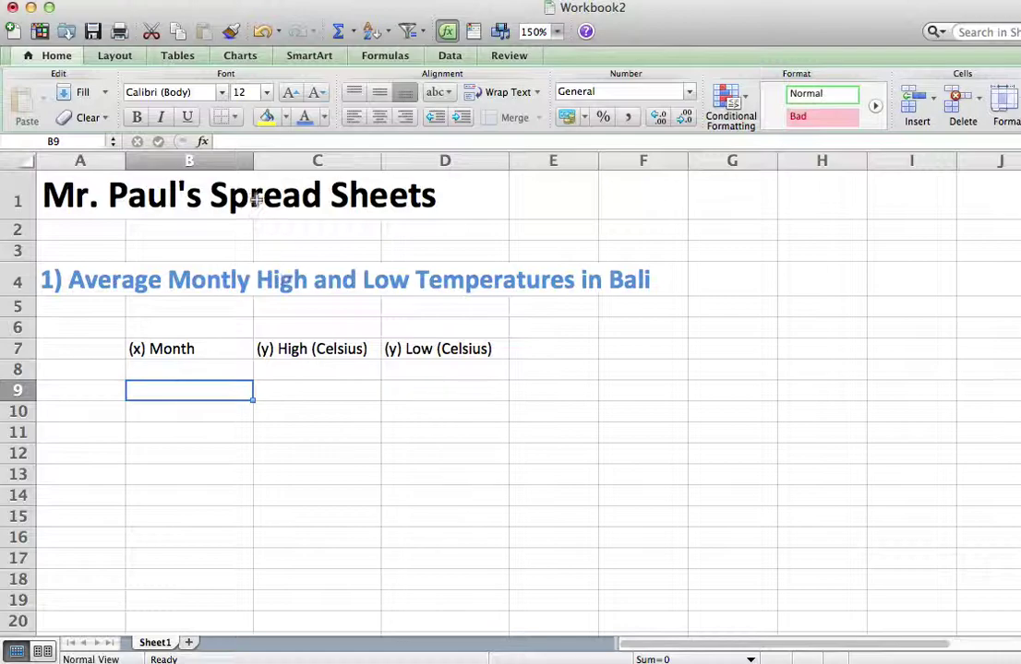
{"action": "left_click_drag", "start_coordinate": [207, 160], "coordinate": [374, 163]}
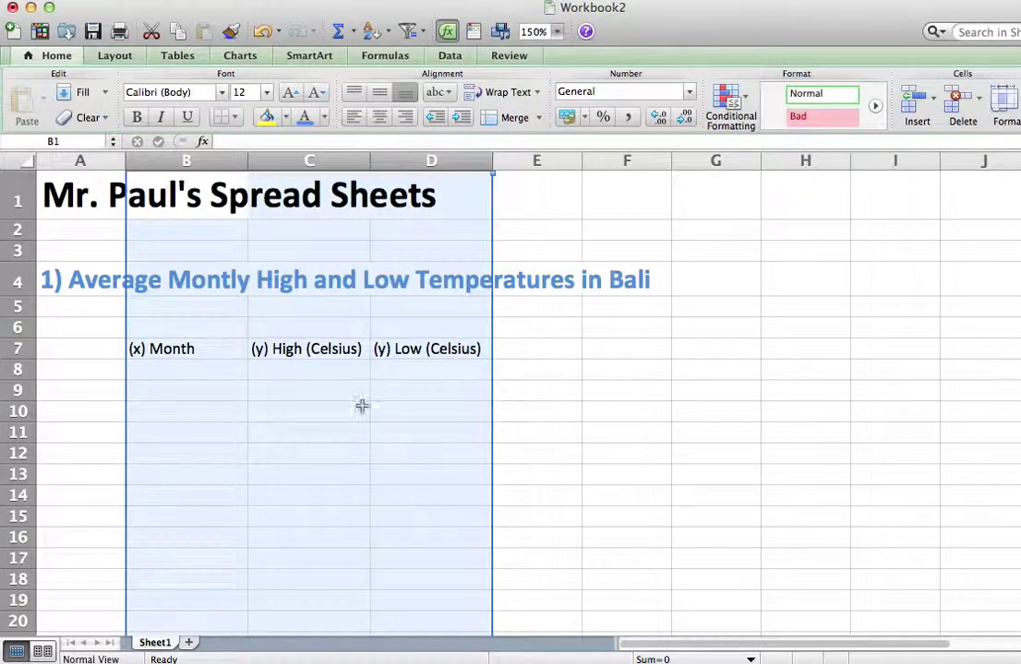
{"action": "left_click", "coordinate": [344, 428]}
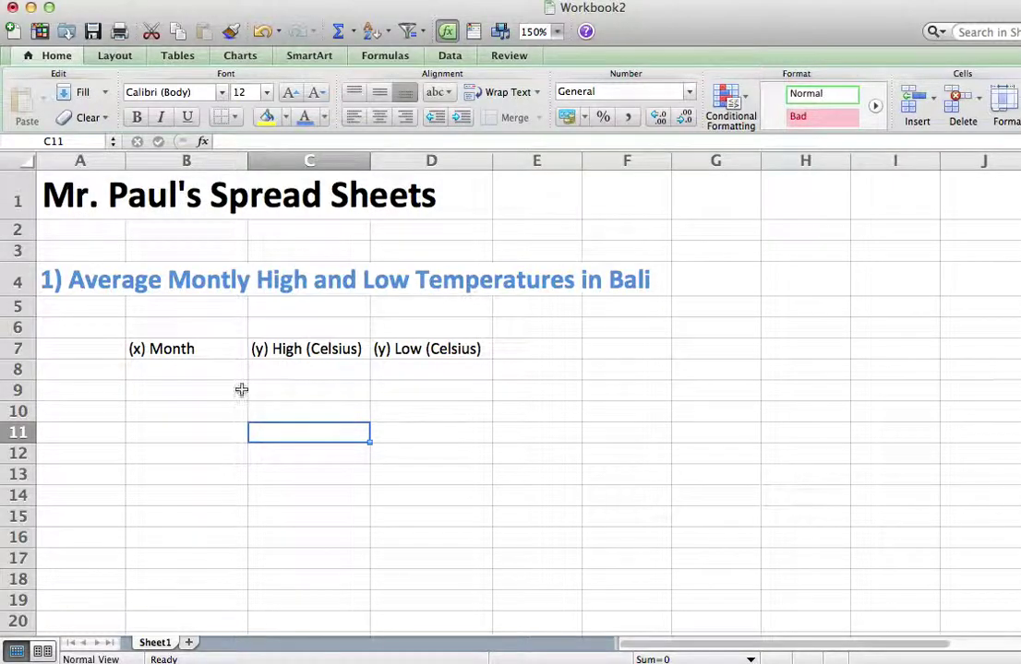
Enter the first month, "Jan", in cell B8 under the month heading
{"action": "left_click", "coordinate": [174, 369]}
{"action": "type", "text": "Jan"}
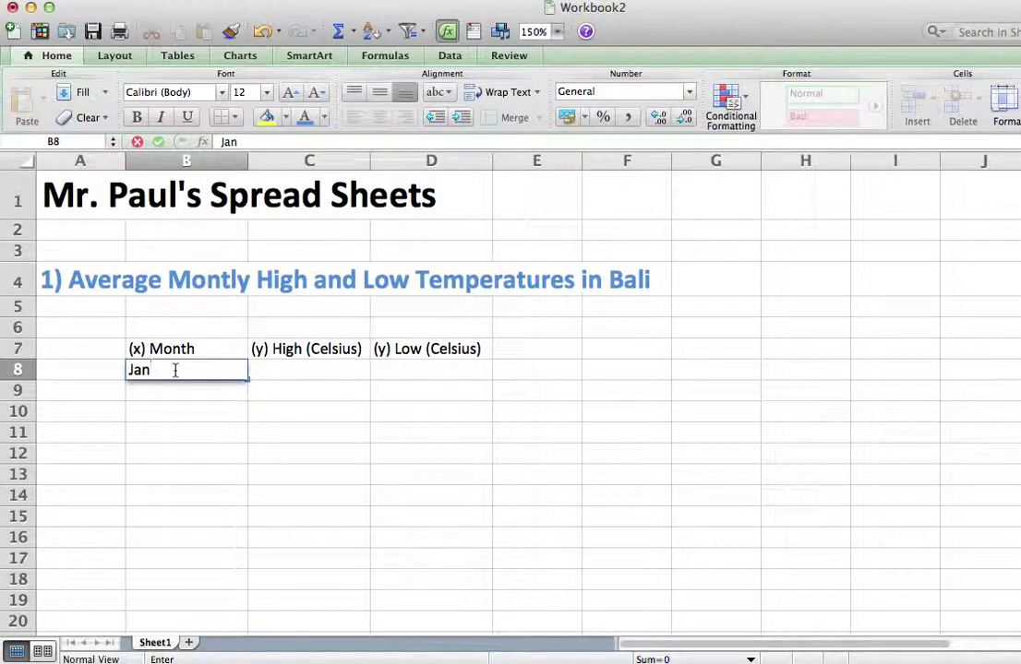
{"action": "key", "text": "Return"}
Enter "Feb", "March" and "Apirl" in cells B9 to B11 below the first month
{"action": "type", "text": "Feb"}
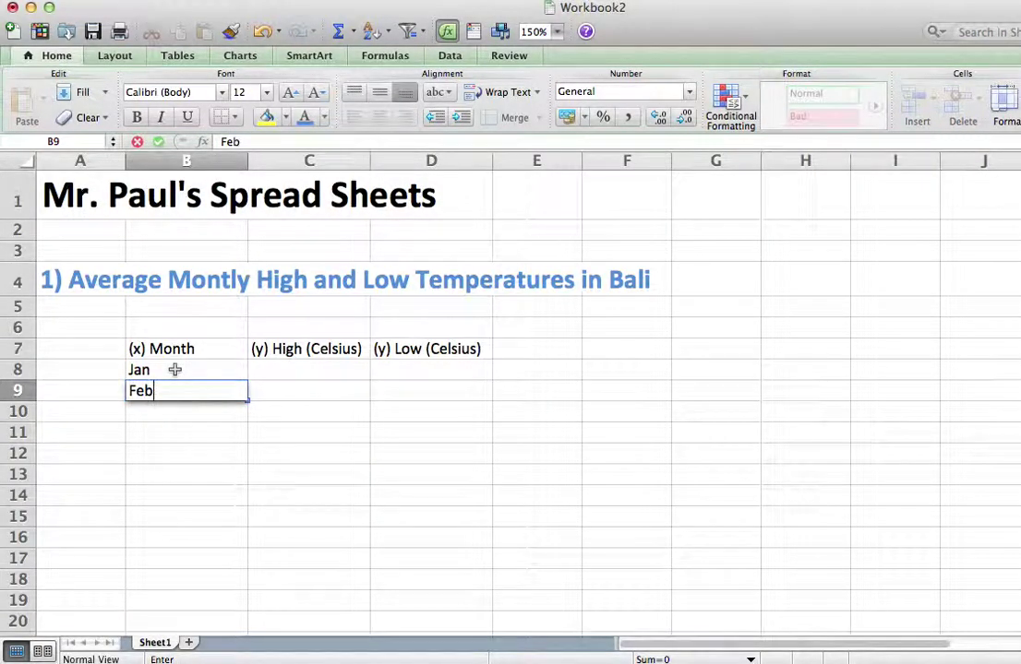
{"action": "key", "text": "Return"}
{"action": "type", "text": "Math"}
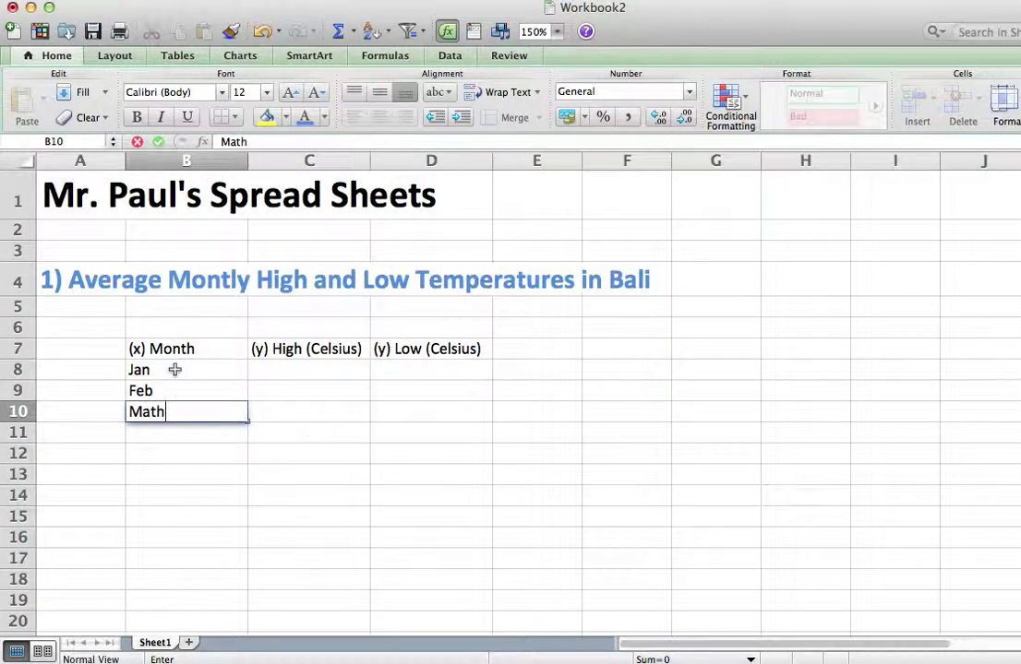
{"action": "key", "text": "BackSpace"}
{"action": "key", "text": "BackSpace"}
{"action": "type", "text": "ch"}
{"action": "key", "text": "Return"}
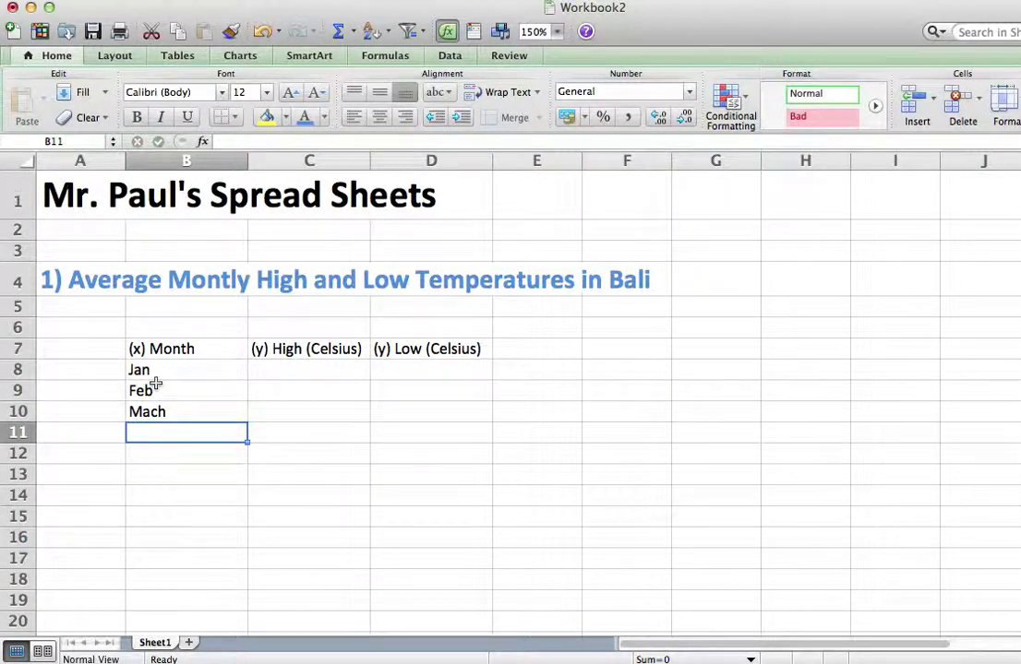
{"action": "left_click", "coordinate": [158, 410]}
{"action": "type", "text": "March"}
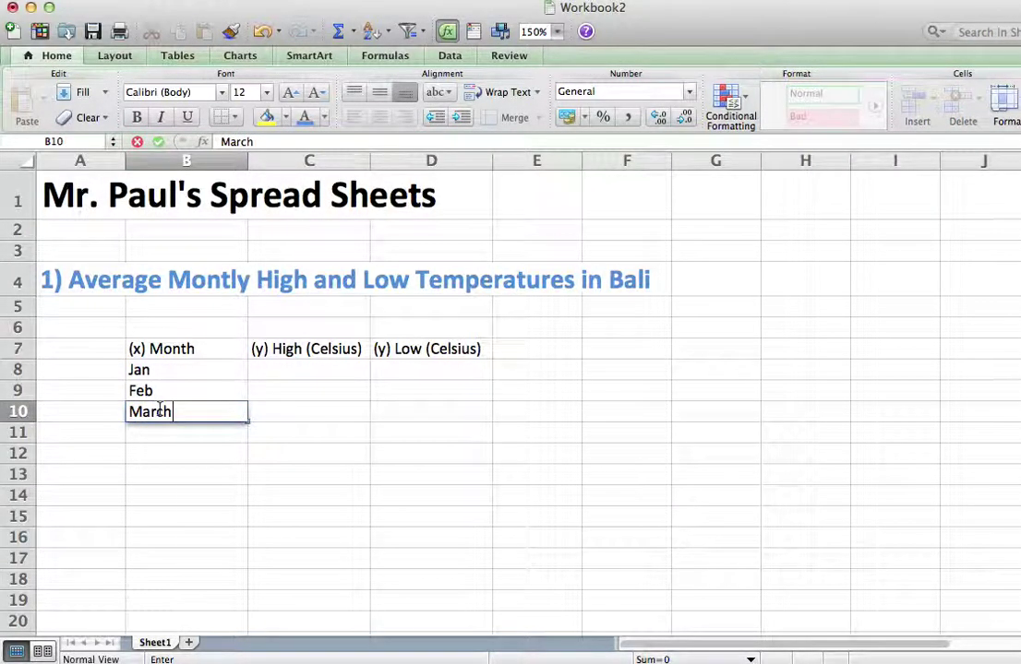
{"action": "key", "text": "Return"}
{"action": "type", "text": "Apirl"}
{"action": "key", "text": "Return"}
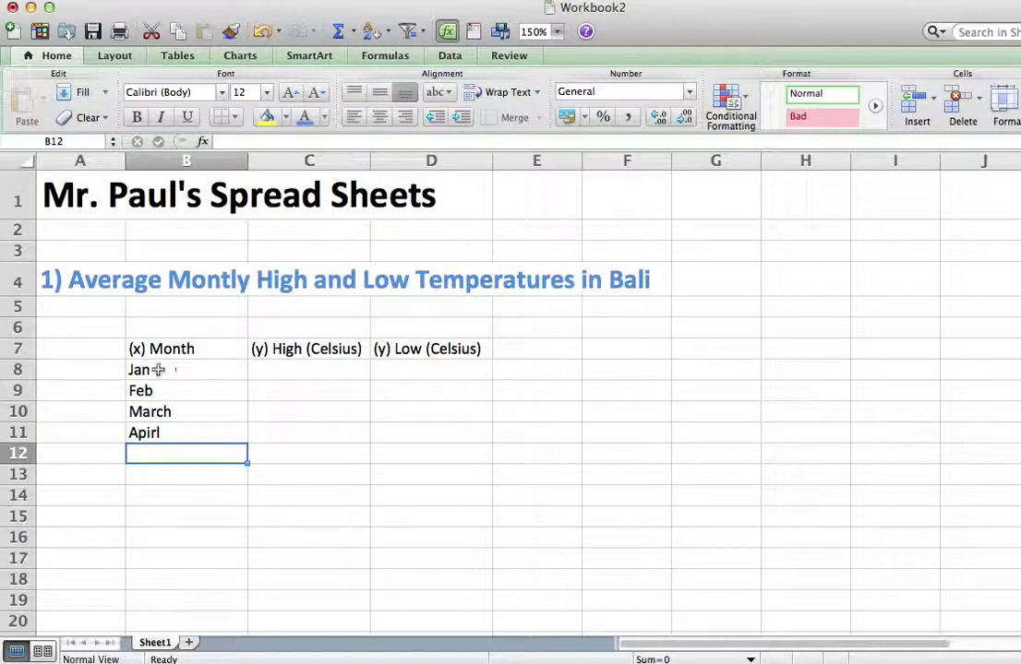
Autofill the month series from "Jan" in cell B8 down to cell B11, replacing the manually entered months
{"action": "left_click", "coordinate": [160, 370]}
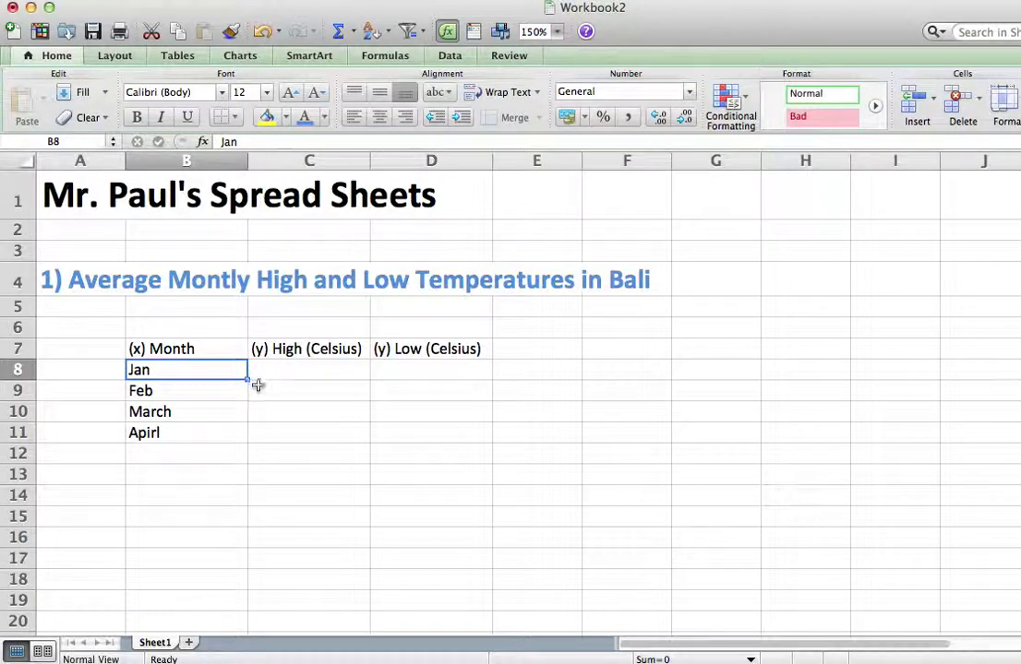
{"action": "left_click_drag", "start_coordinate": [247, 379], "coordinate": [235, 434]}
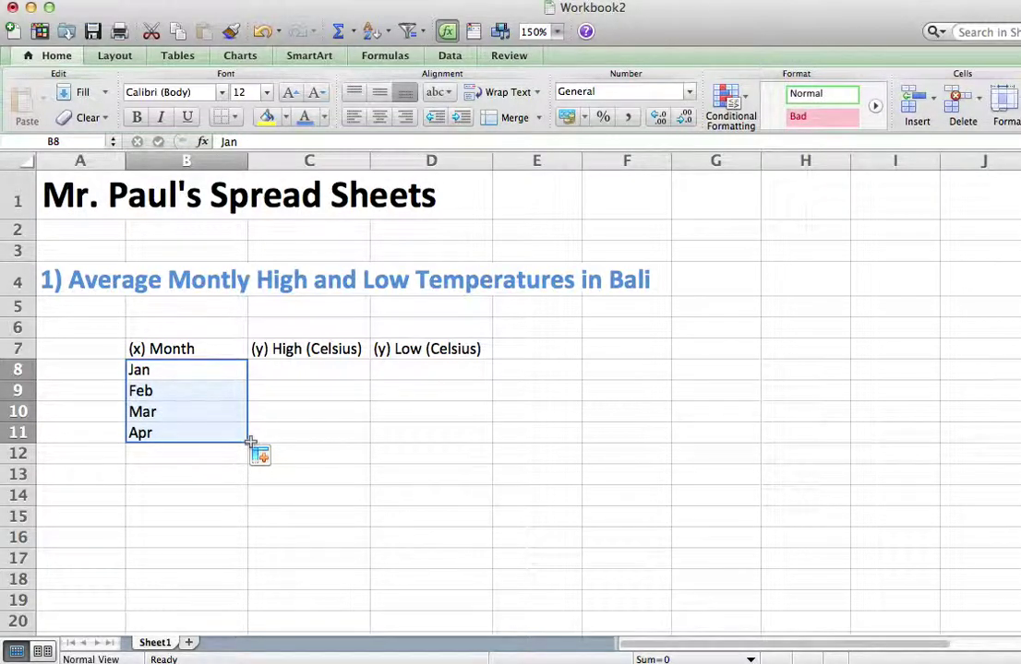
Extend the autofilled month series from cell B11 down to "Dec" in cell B19, and undo that fill
{"action": "left_click_drag", "start_coordinate": [246, 444], "coordinate": [243, 606]}
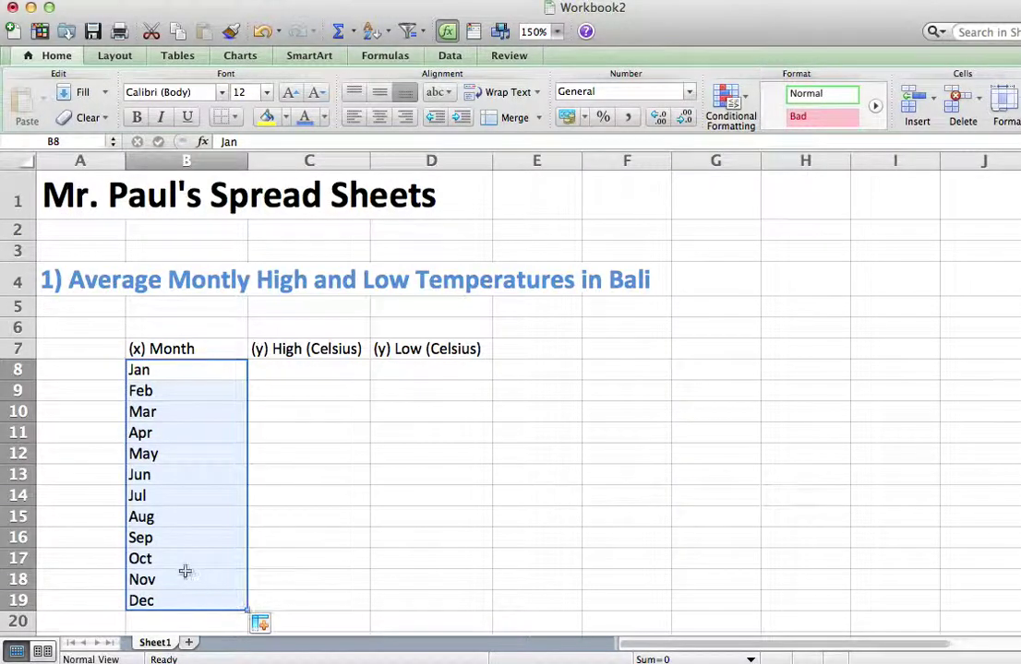
{"action": "left_click", "coordinate": [314, 453]}
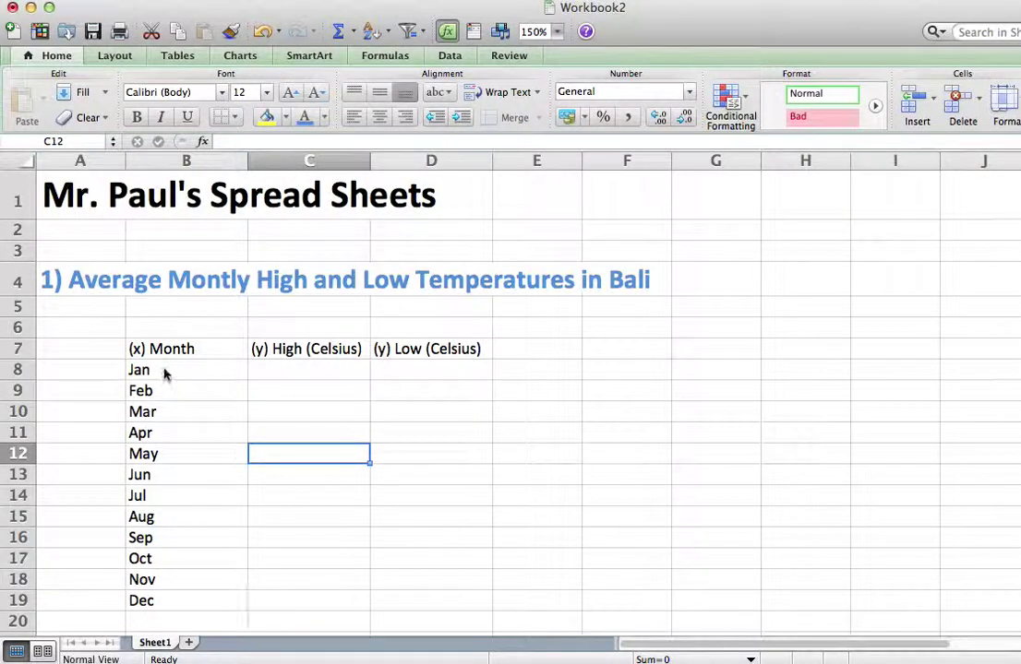
{"action": "key", "text": "super+z"}
{"action": "left_click", "coordinate": [183, 499]}
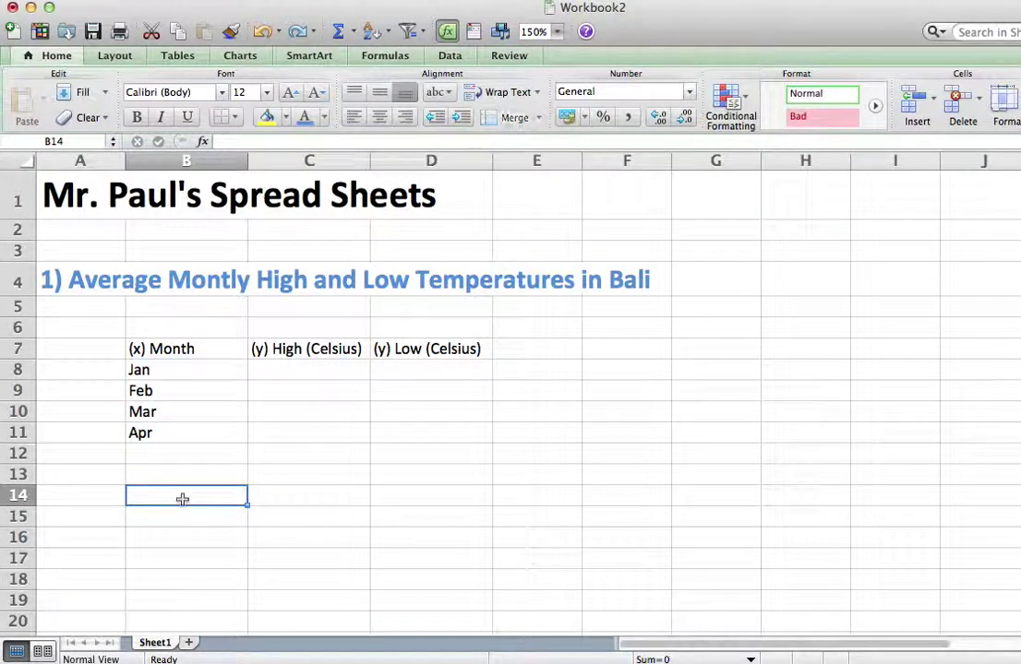
Extend the month series from cells B8 to B11 down to "Dec" in cell B19 using autofill
{"action": "left_click", "coordinate": [171, 371]}
{"action": "left_click_drag", "start_coordinate": [217, 369], "coordinate": [212, 431]}
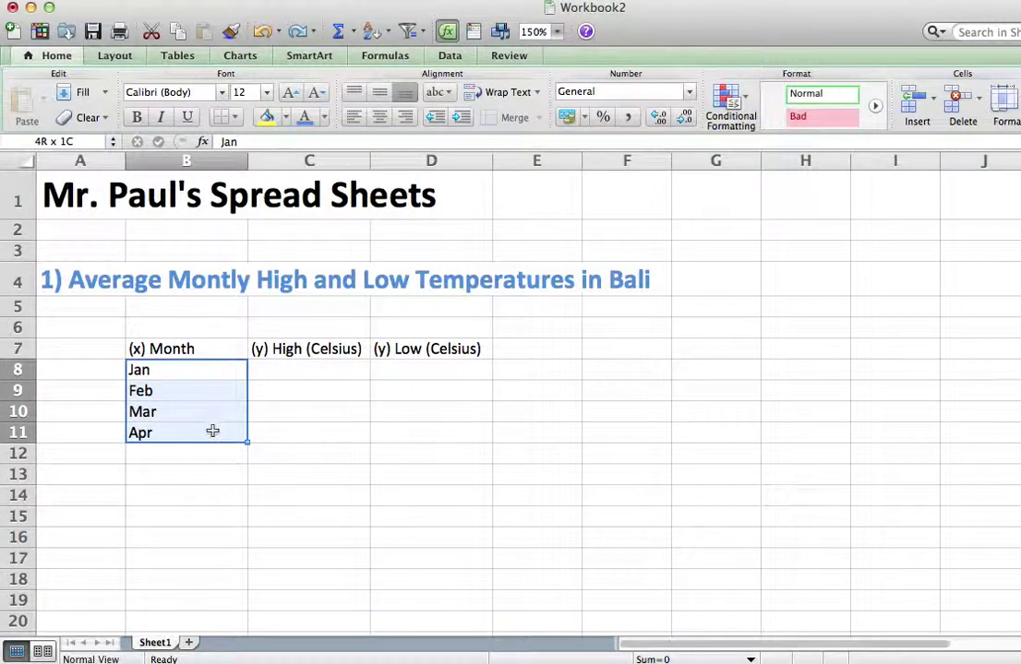
{"action": "left_click", "coordinate": [211, 371]}
{"action": "left_click_drag", "start_coordinate": [211, 371], "coordinate": [209, 426]}
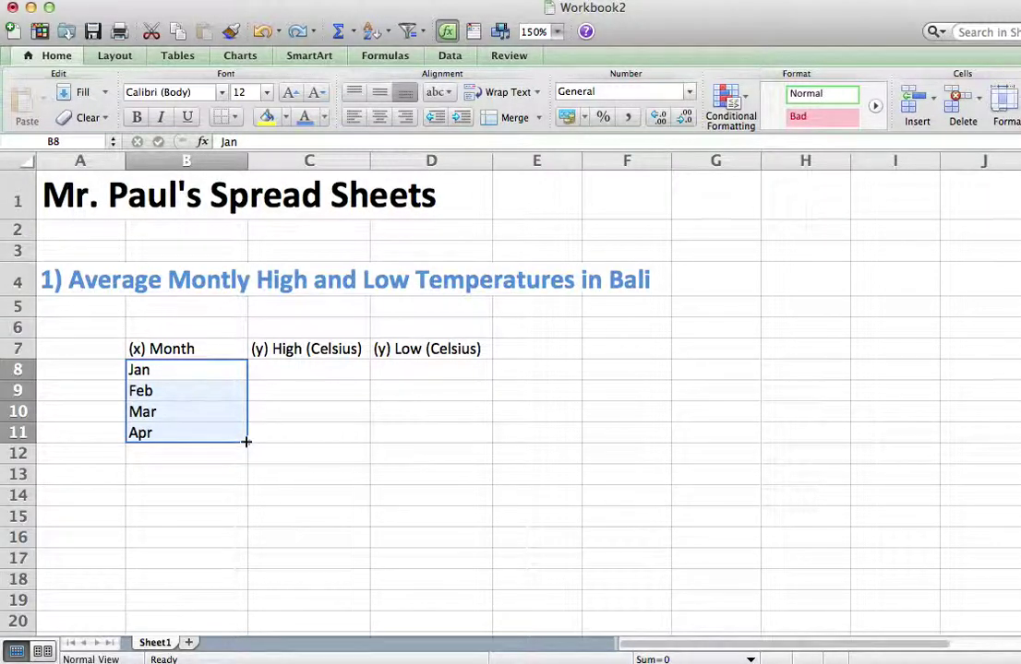
{"action": "left_click_drag", "start_coordinate": [246, 442], "coordinate": [241, 605]}
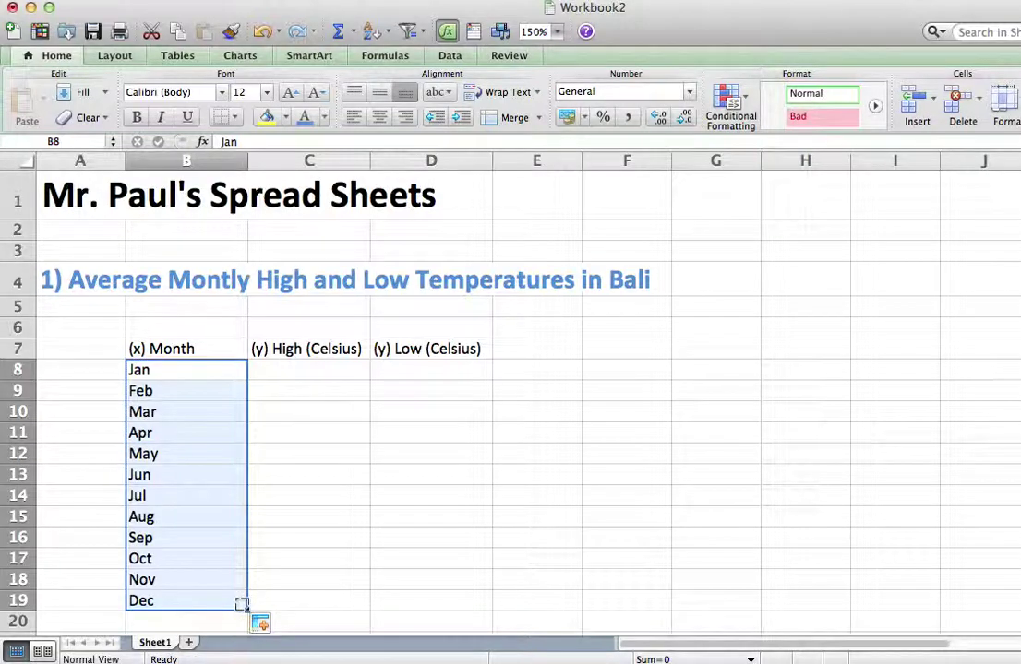
Enter the January temperatures, high 34 and low 26, and the February temperatures, high 35 and low 23, in rows 8 and 9
{"action": "left_click", "coordinate": [295, 365]}
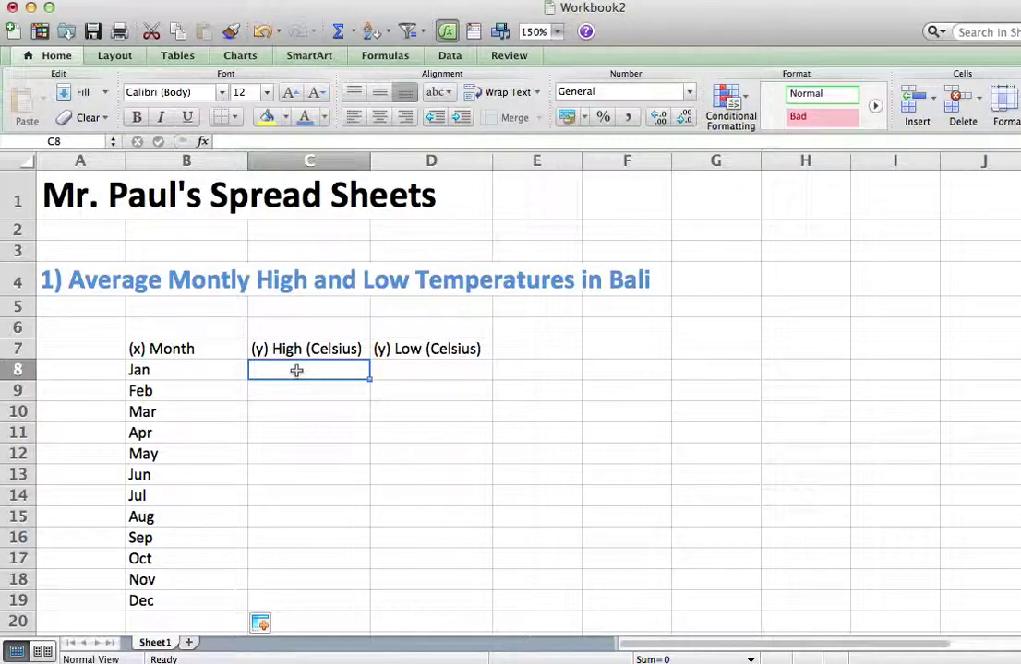
{"action": "type", "text": "34"}
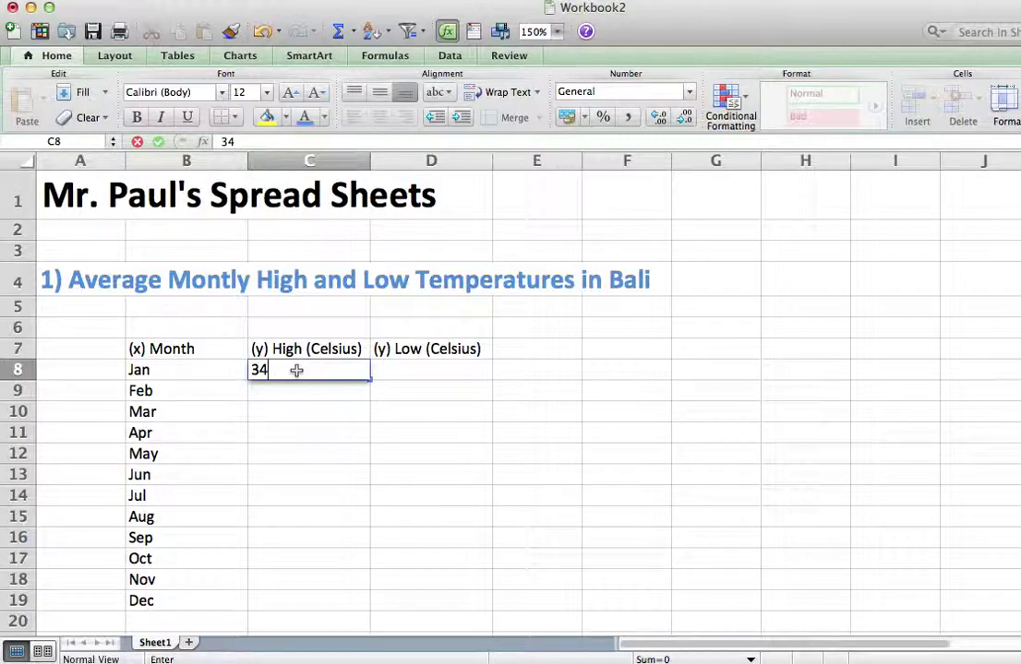
{"action": "key", "text": "Tab"}
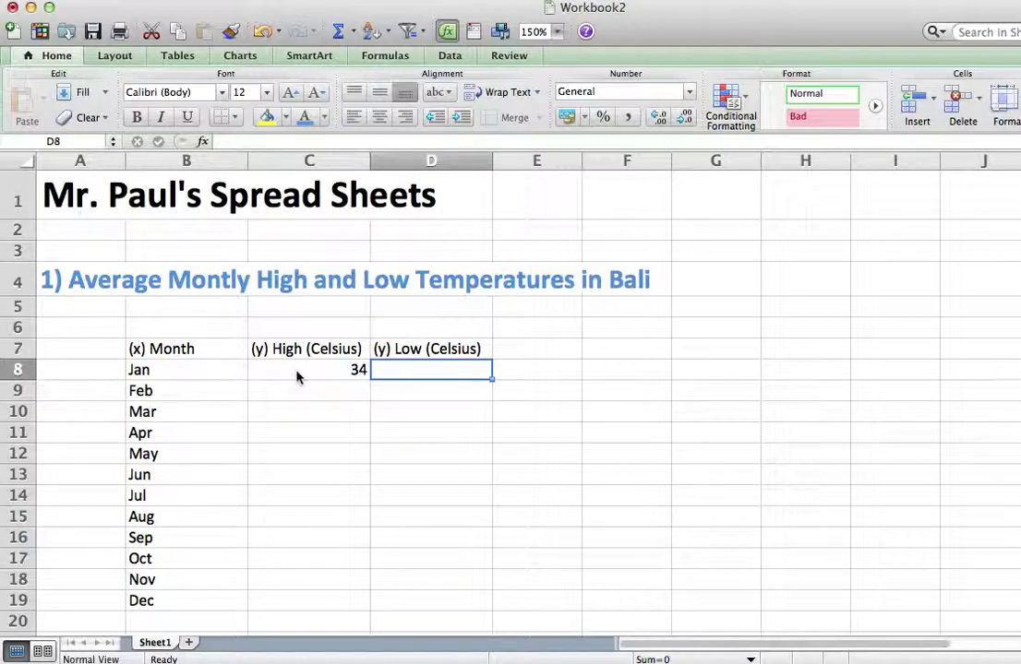
{"action": "type", "text": "26"}
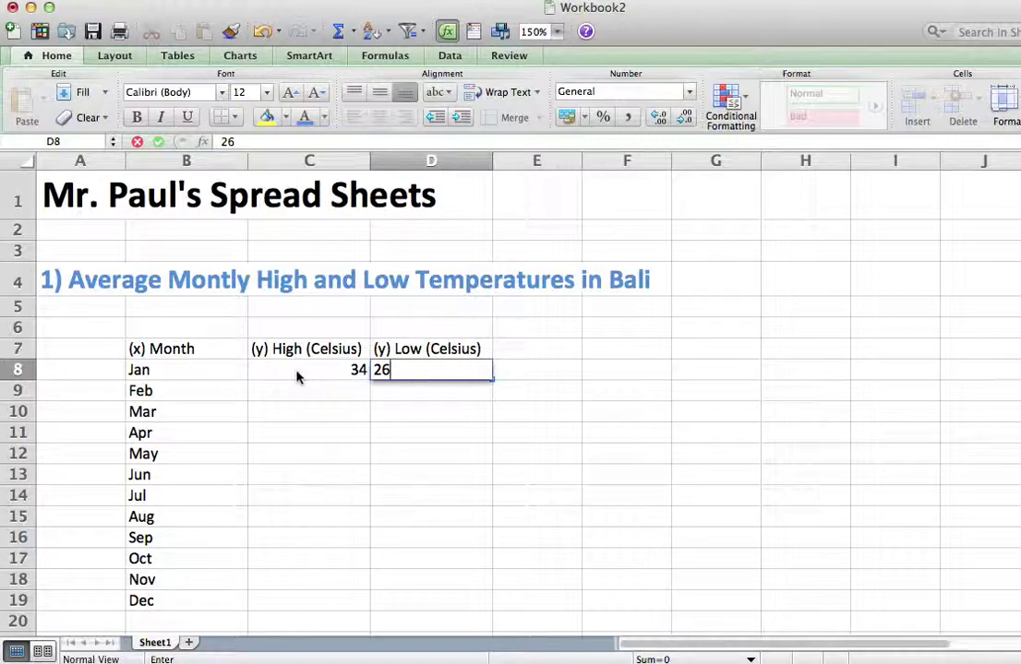
{"action": "key", "text": "Return"}
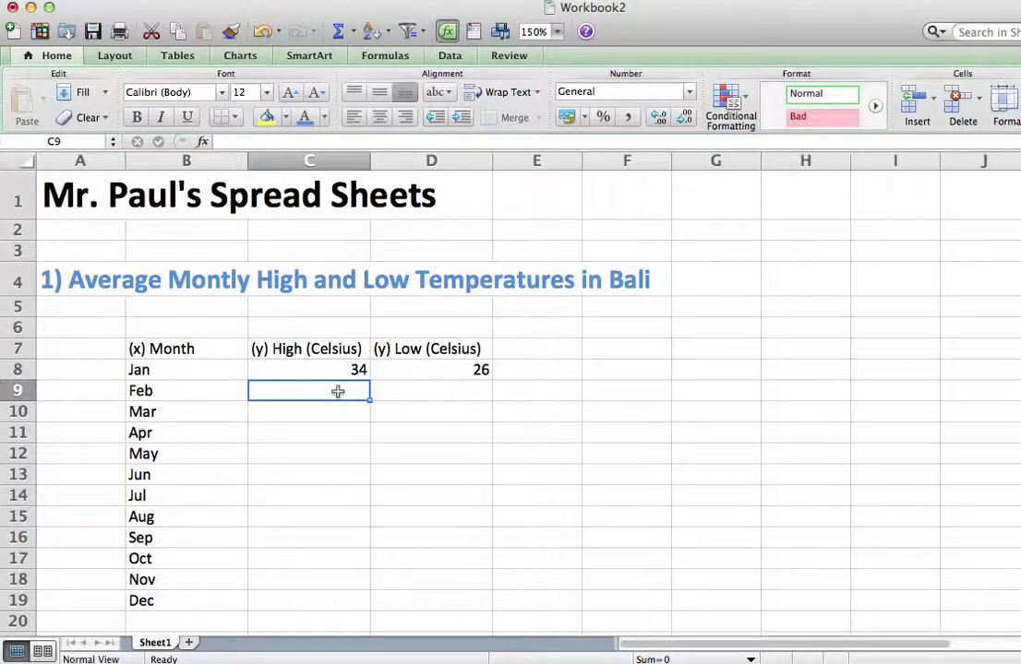
{"action": "type", "text": "35"}
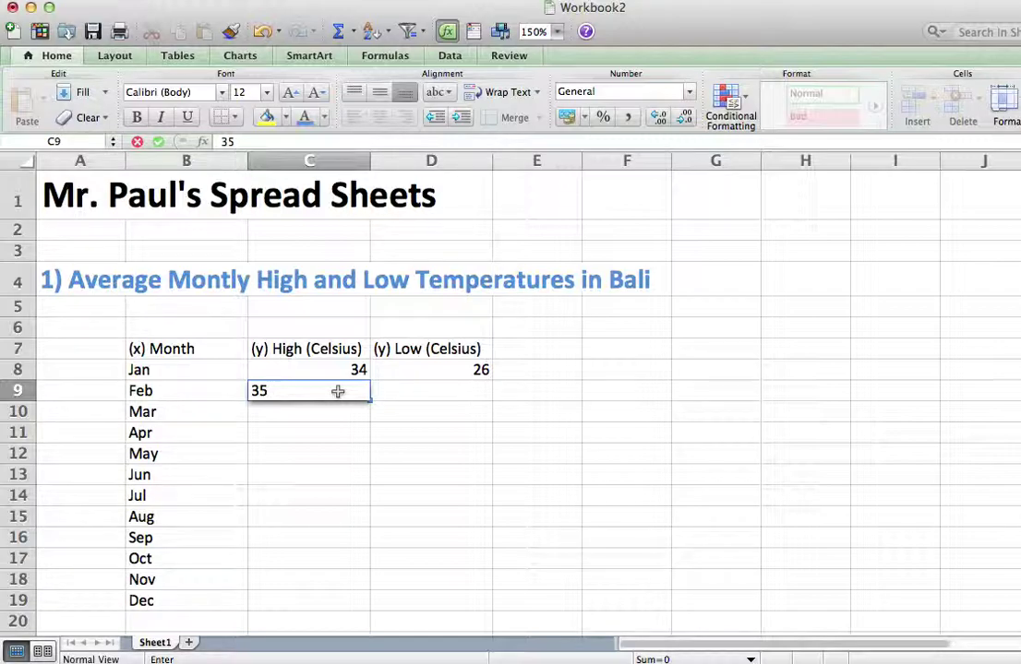
{"action": "key", "text": "Tab"}
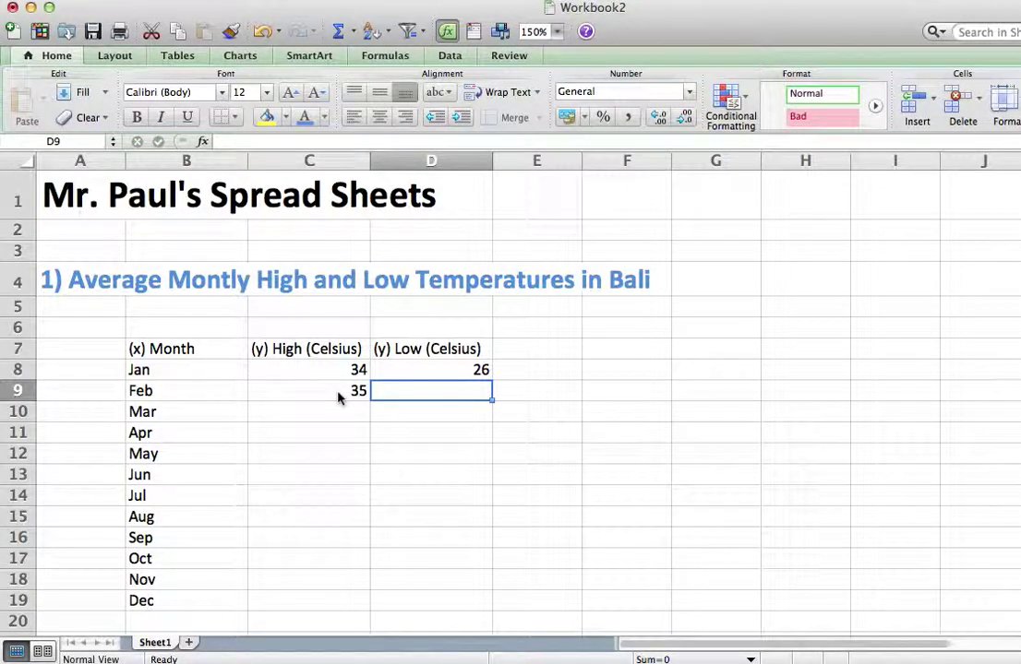
{"action": "type", "text": "23"}
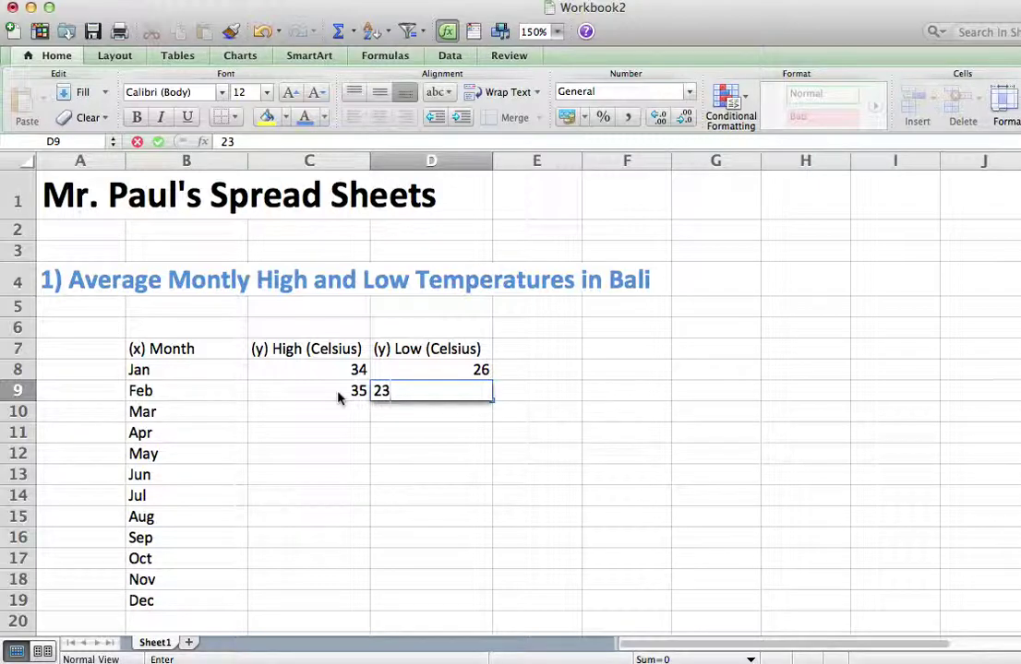
{"action": "key", "text": "Return"}
Add the notes "Tab goes right" in cell F8 and "Return goes down" in cell F9
{"action": "left_click", "coordinate": [611, 368]}
{"action": "type", "text": "Tab go"}
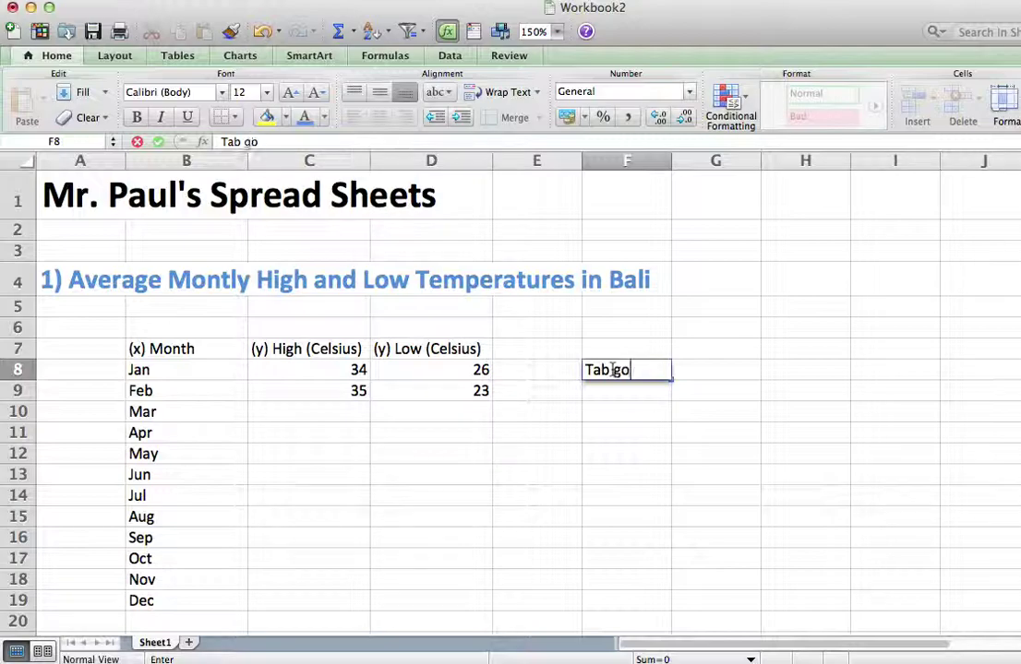
{"action": "type", "text": "es right"}
{"action": "key", "text": "Return"}
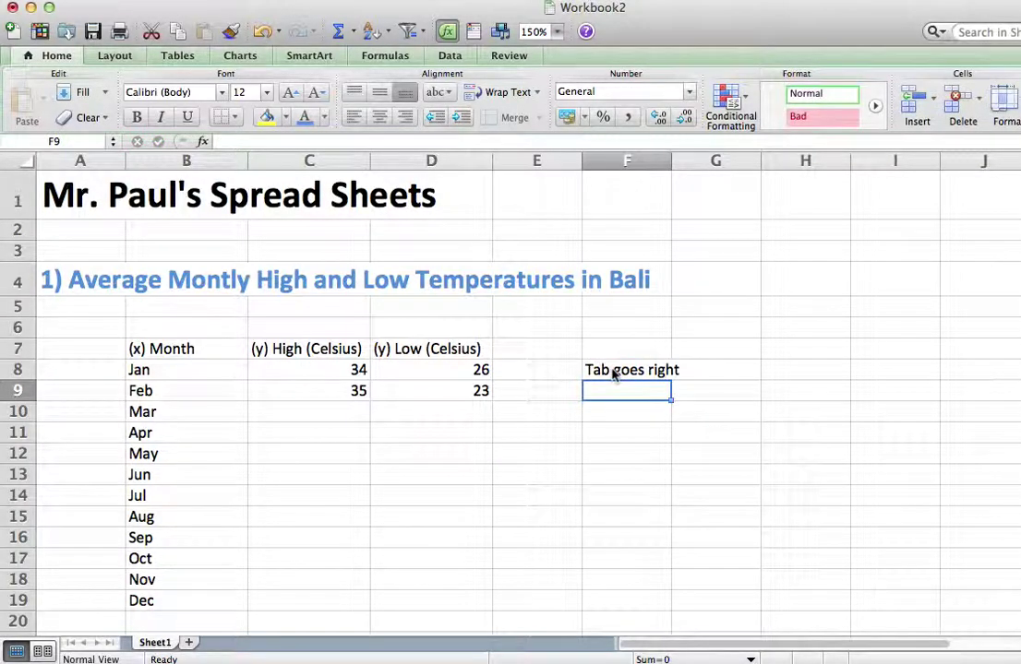
{"action": "type", "text": "Return"}
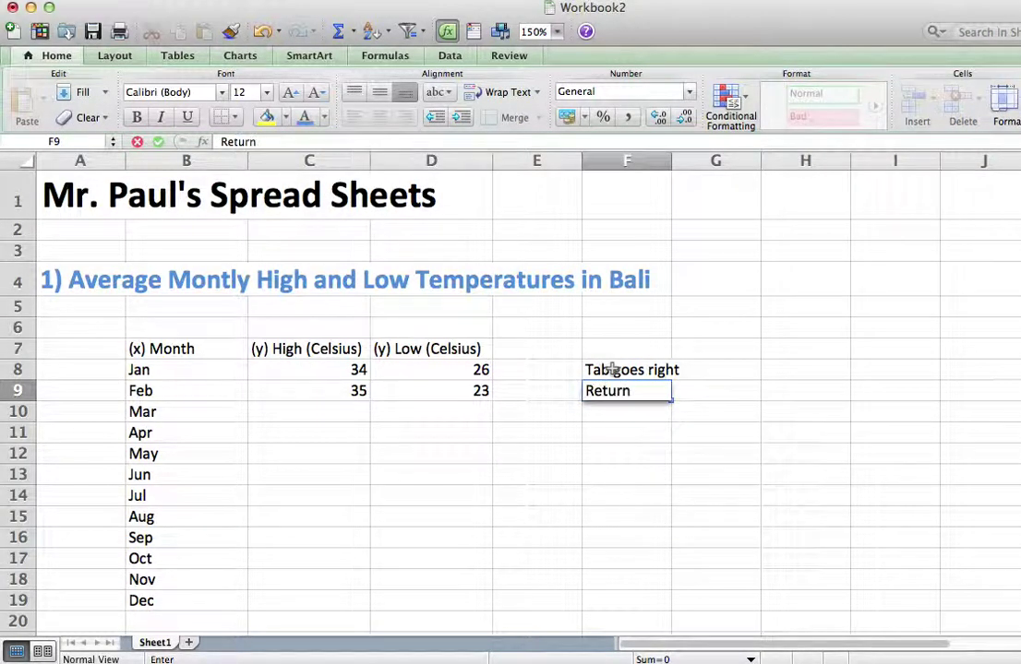
{"action": "type", "text": " goes down"}
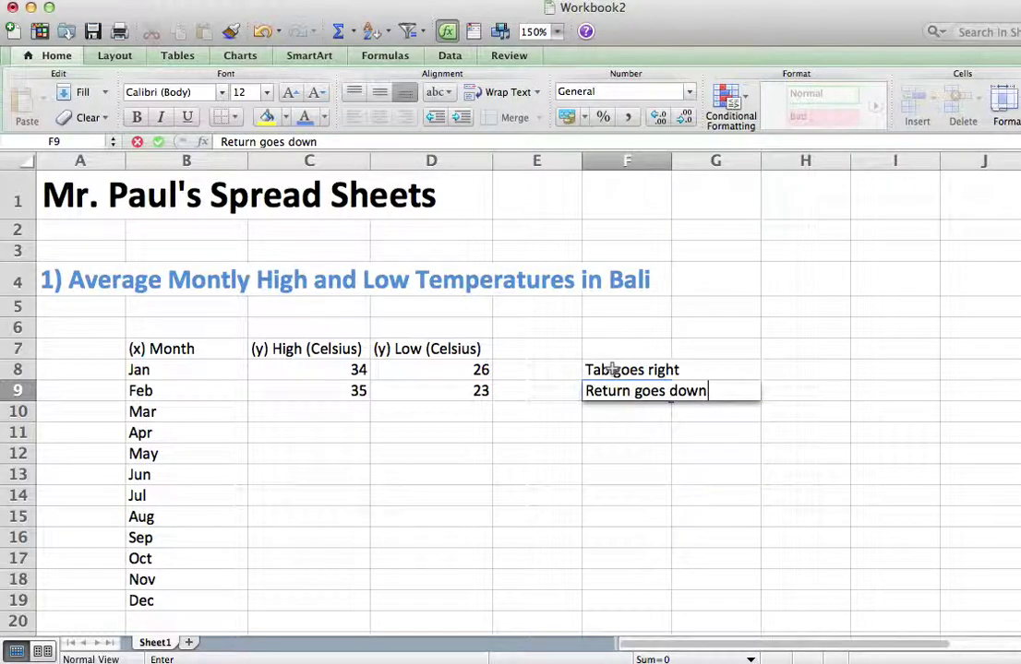
{"action": "key", "text": "Return"}
Enter the March temperatures, high 35 and low 22, and the April temperatures, high 36 and low 23, in rows 10 and 11
{"action": "left_click", "coordinate": [343, 412]}
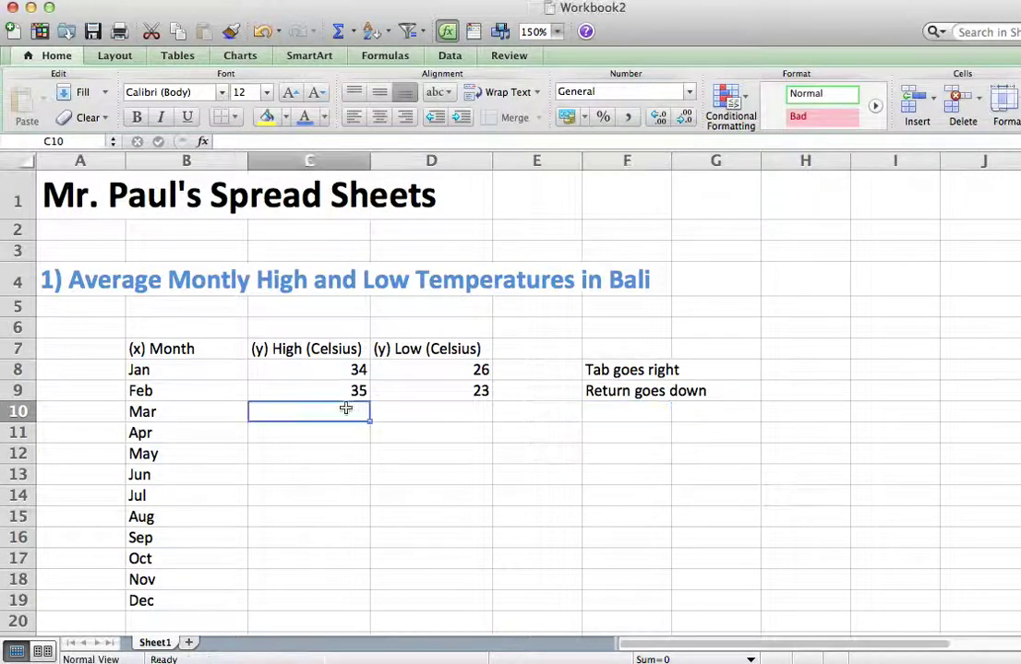
{"action": "type", "text": "35"}
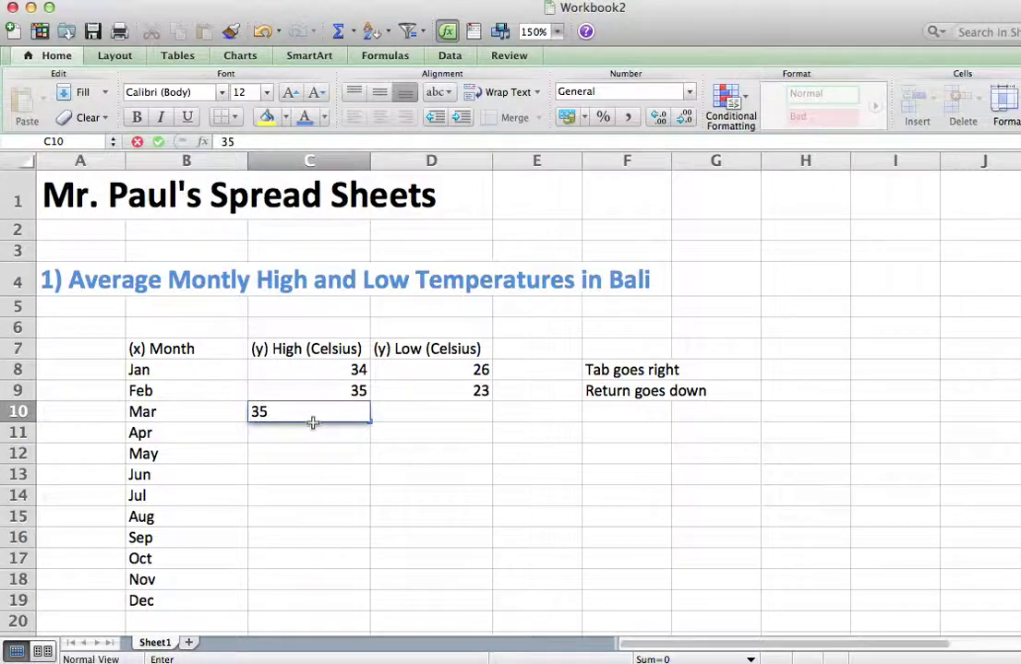
{"action": "key", "text": "Tab"}
{"action": "type", "text": "22"}
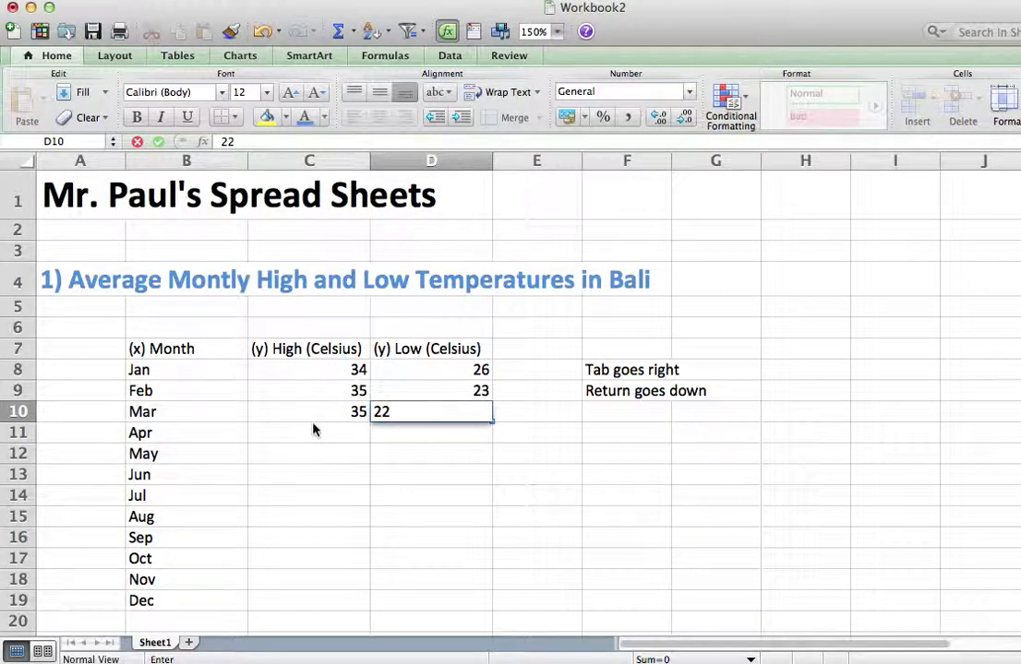
{"action": "key", "text": "Return"}
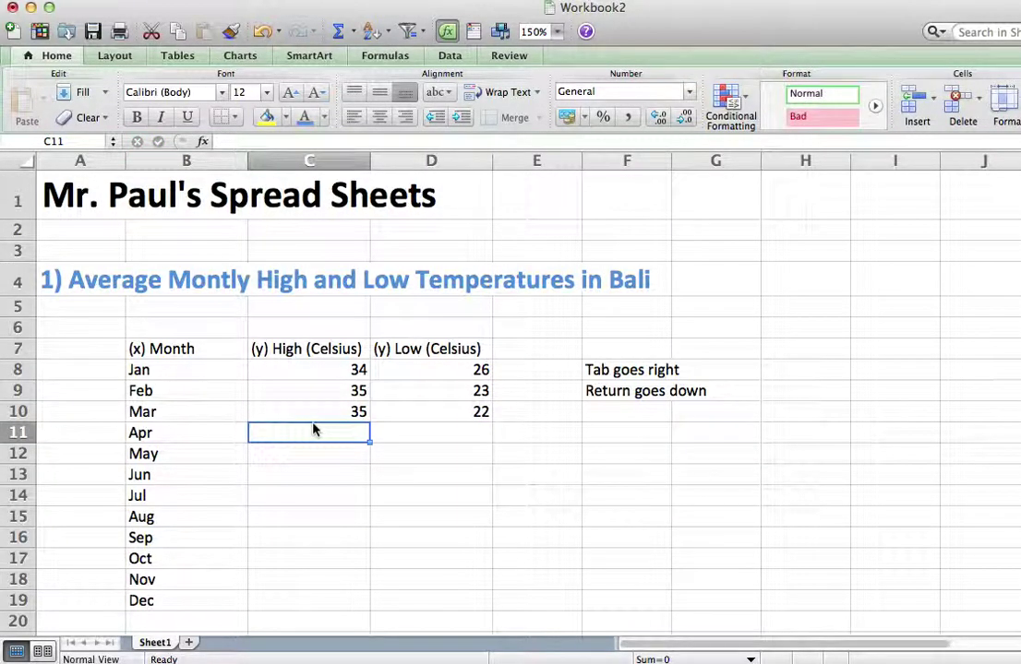
{"action": "type", "text": "36"}
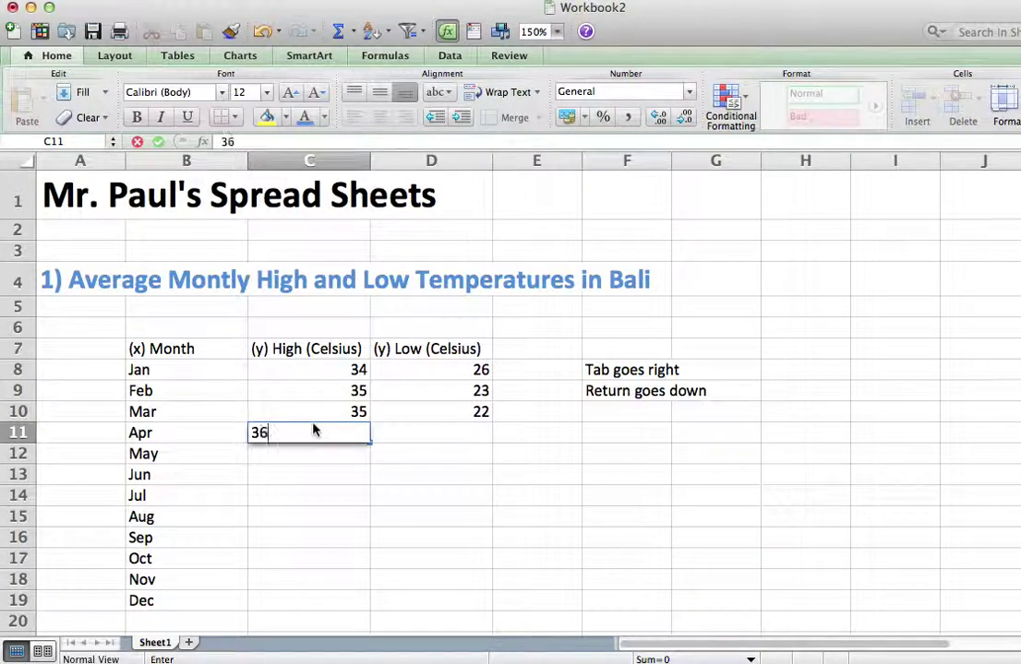
{"action": "key", "text": "Tab"}
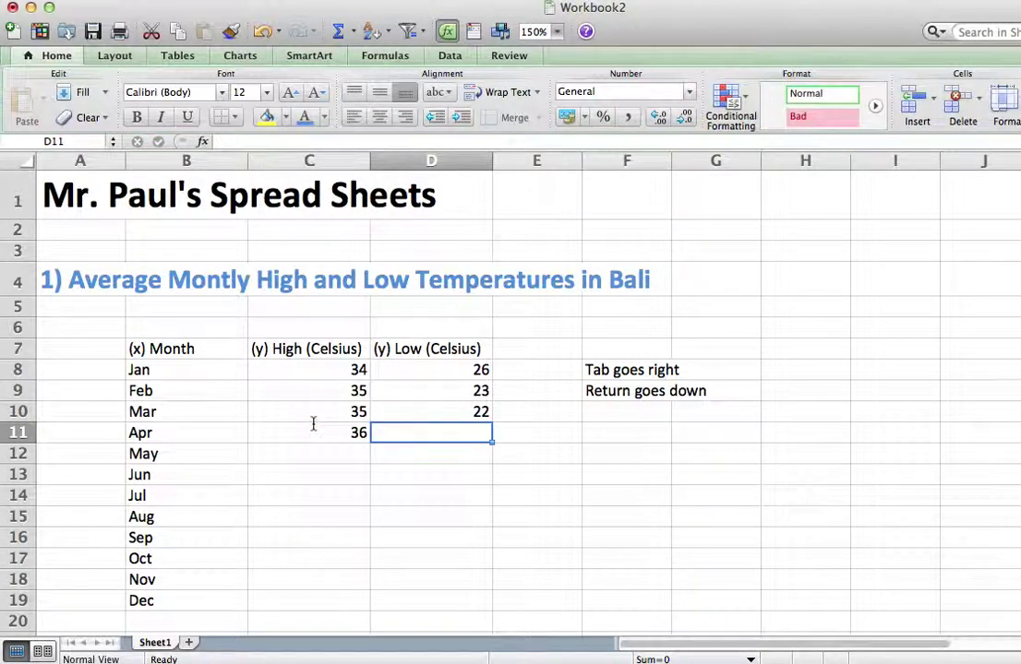
{"action": "type", "text": "23"}
{"action": "key", "text": "Return"}
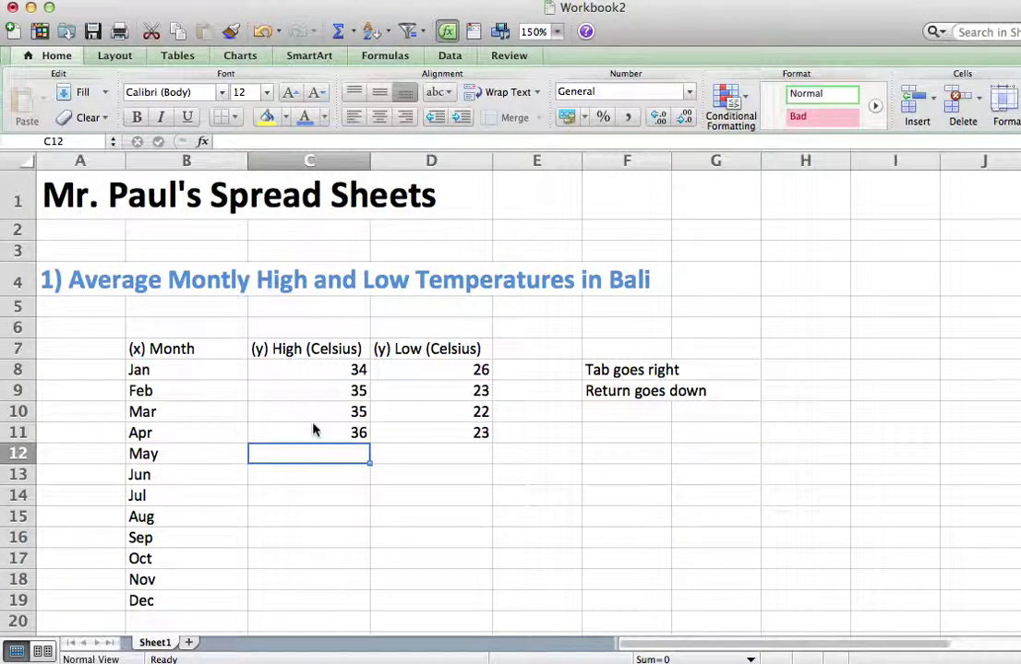
Enter the May temperatures, high 36 and low 23, and the June temperatures, high 34 and low 21, in rows 12 and 13
{"action": "type", "text": "36"}
{"action": "key", "text": "Tab"}
{"action": "type", "text": "23"}
{"action": "key", "text": "Tab"}
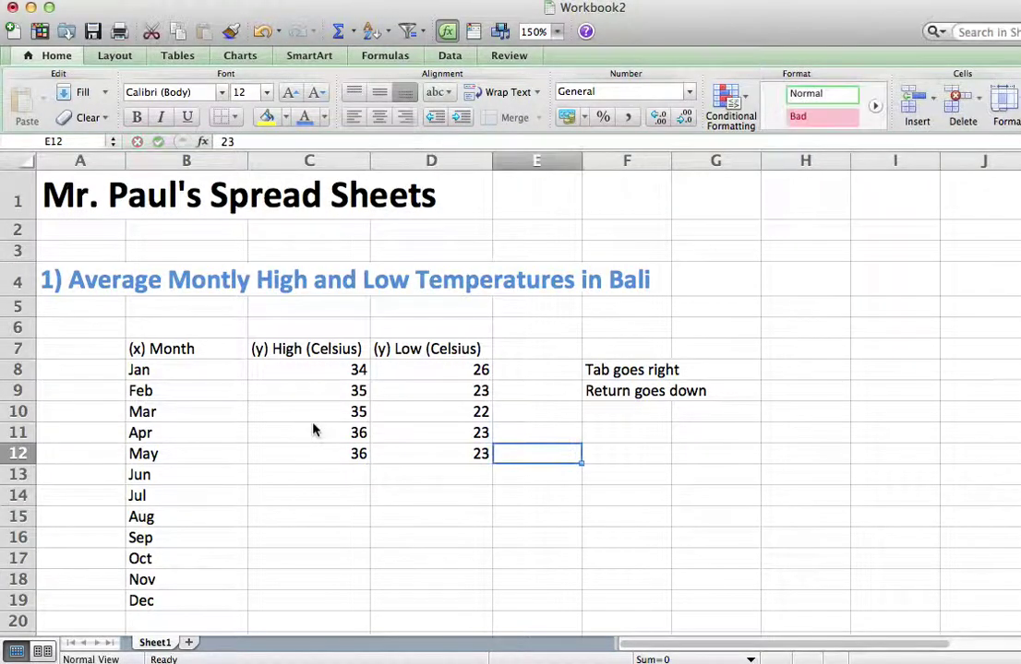
{"action": "key", "text": "Return"}
{"action": "type", "text": "34"}
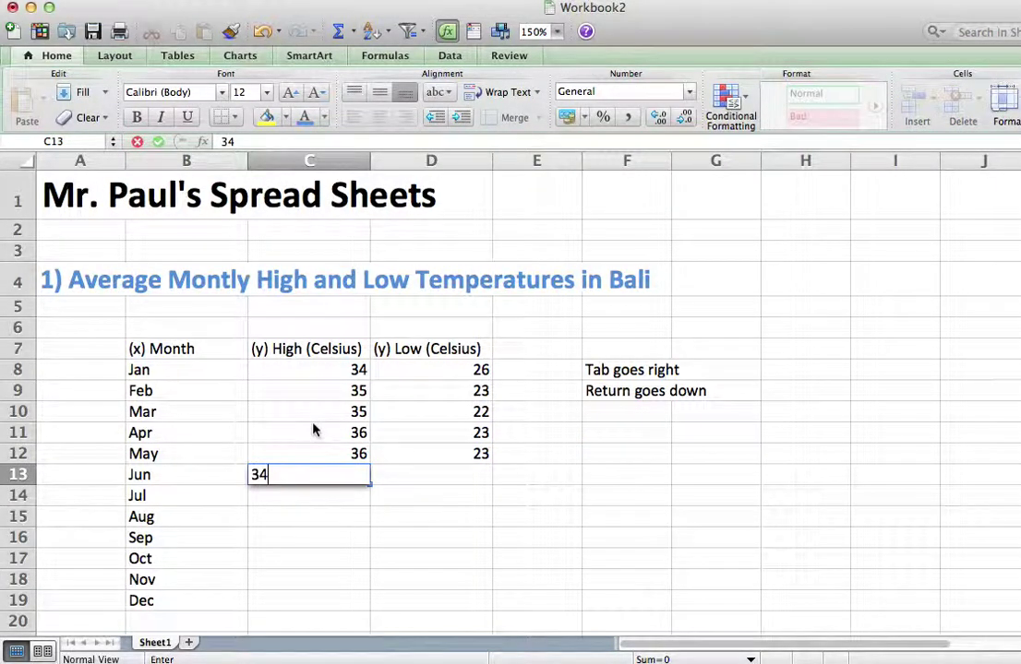
{"action": "key", "text": "Tab"}
{"action": "type", "text": "21"}
{"action": "key", "text": "Return"}
Enter the July temperatures, high 34 and low 24, and the August temperatures, high 36 and low 21, in rows 14 and 15
{"action": "type", "text": "34"}
{"action": "key", "text": "Return"}
{"action": "left_click", "coordinate": [442, 493]}
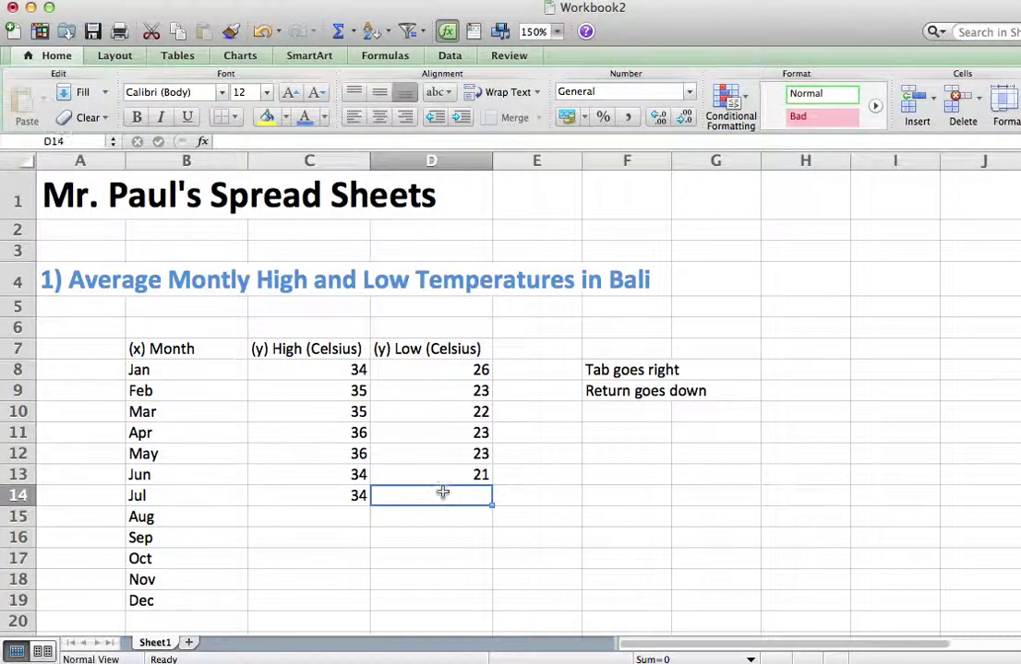
{"action": "type", "text": "24"}
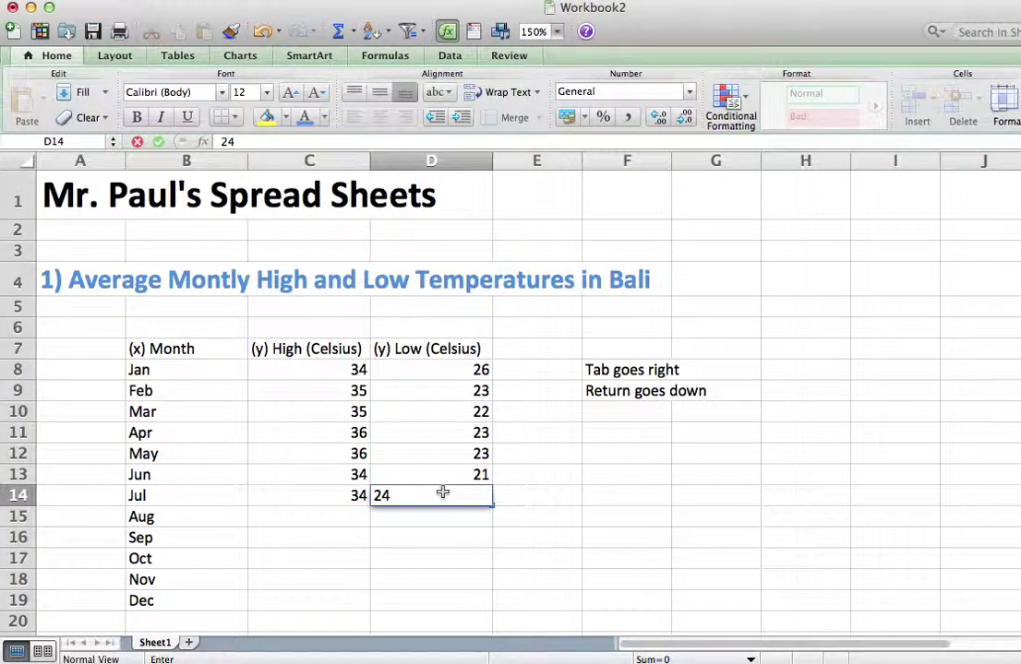
{"action": "key", "text": "Return"}
{"action": "left_click", "coordinate": [349, 522]}
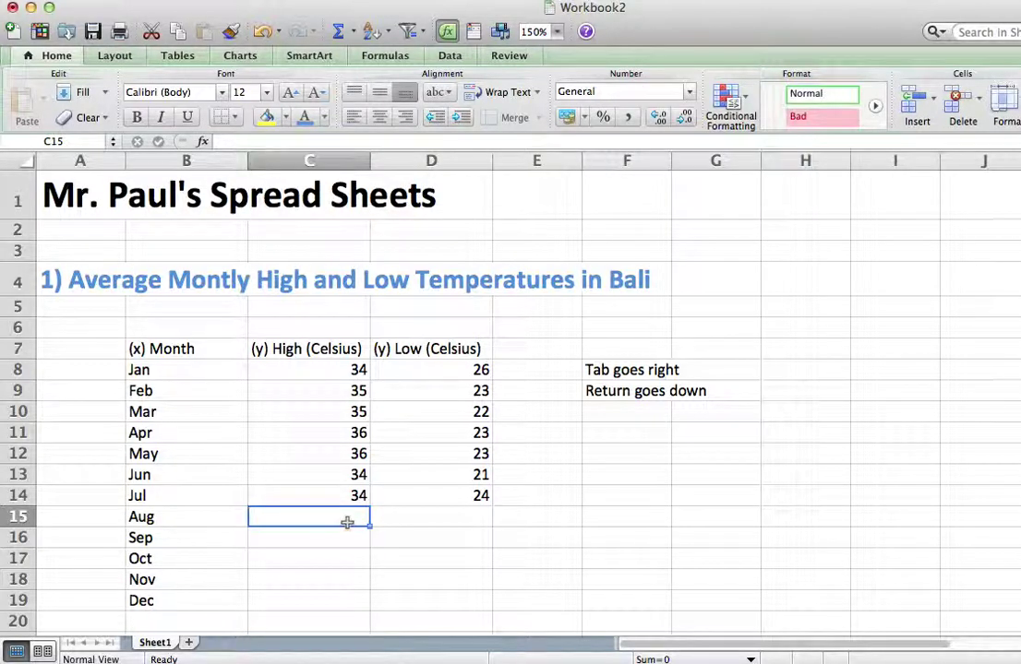
{"action": "type", "text": "36"}
{"action": "key", "text": "Tab"}
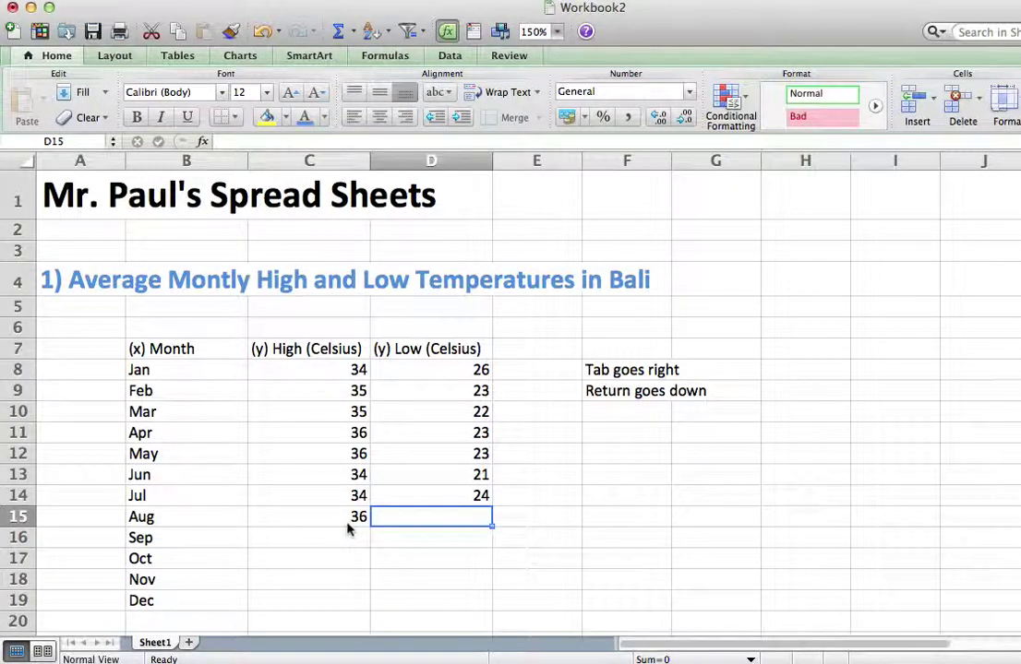
{"action": "type", "text": "21"}
{"action": "key", "text": "Return"}
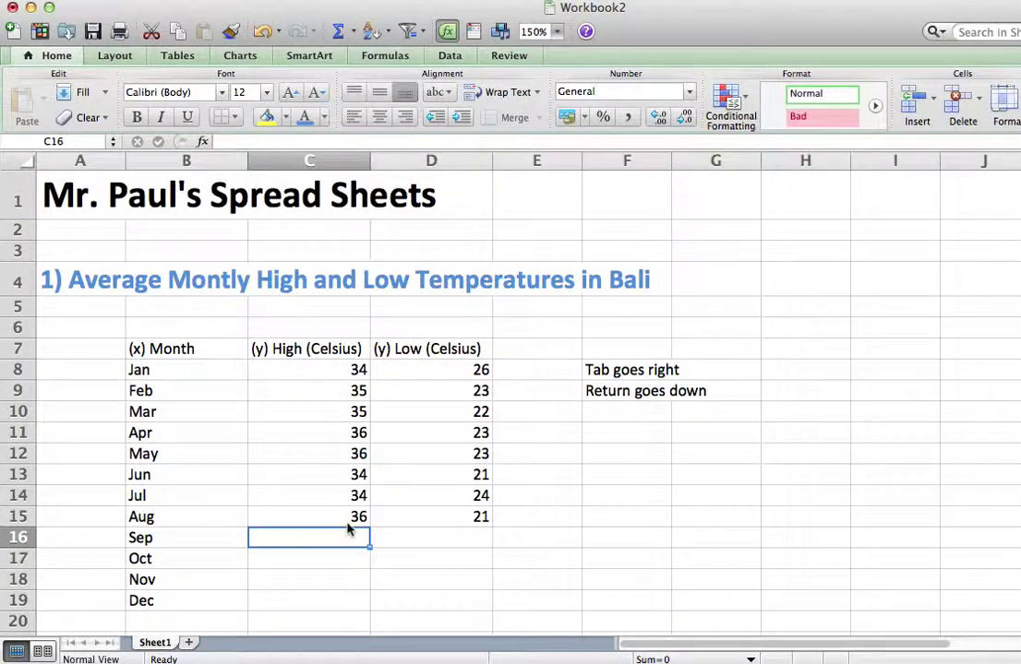
Enter the September temperatures, high 36 and low 21, in cells C16 and D16
{"action": "type", "text": "36"}
{"action": "key", "text": "Tab"}
{"action": "type", "text": "4"}
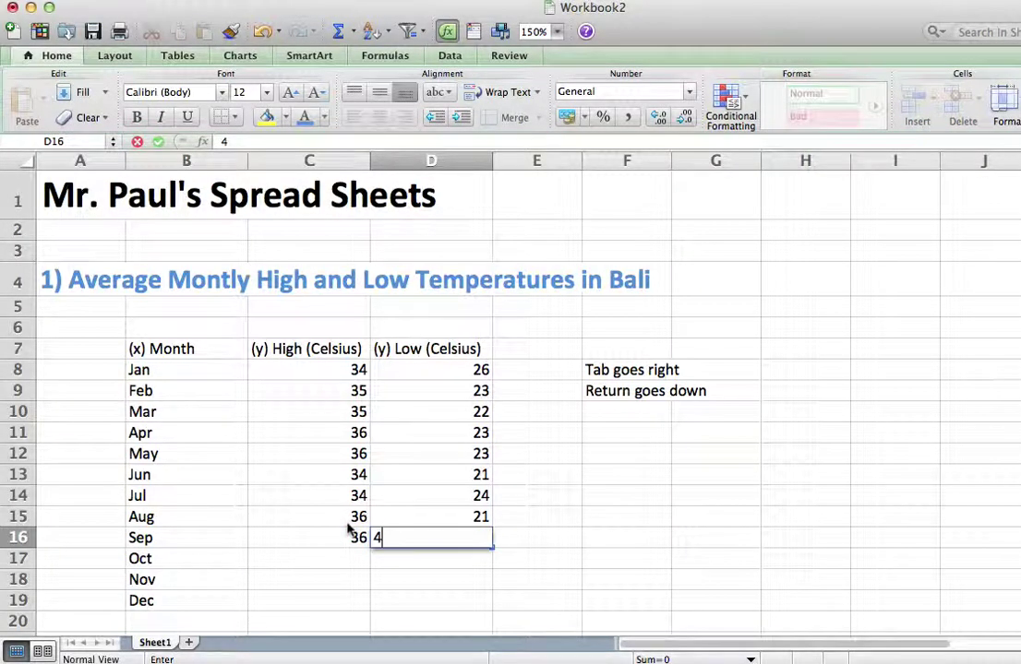
{"action": "key", "text": "BackSpace"}
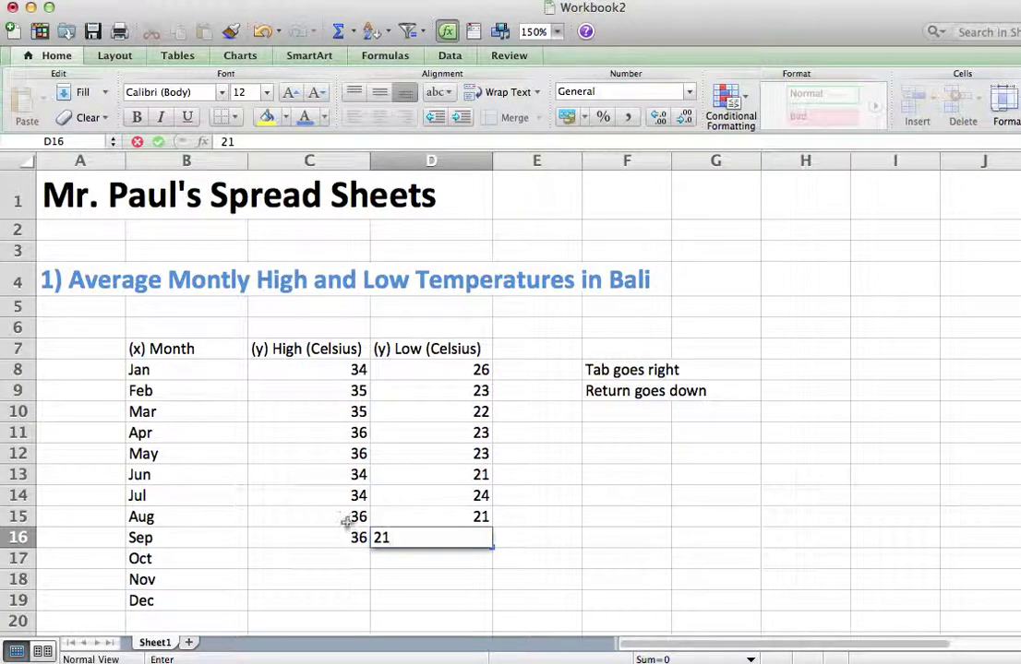
{"action": "key", "text": "Return"}
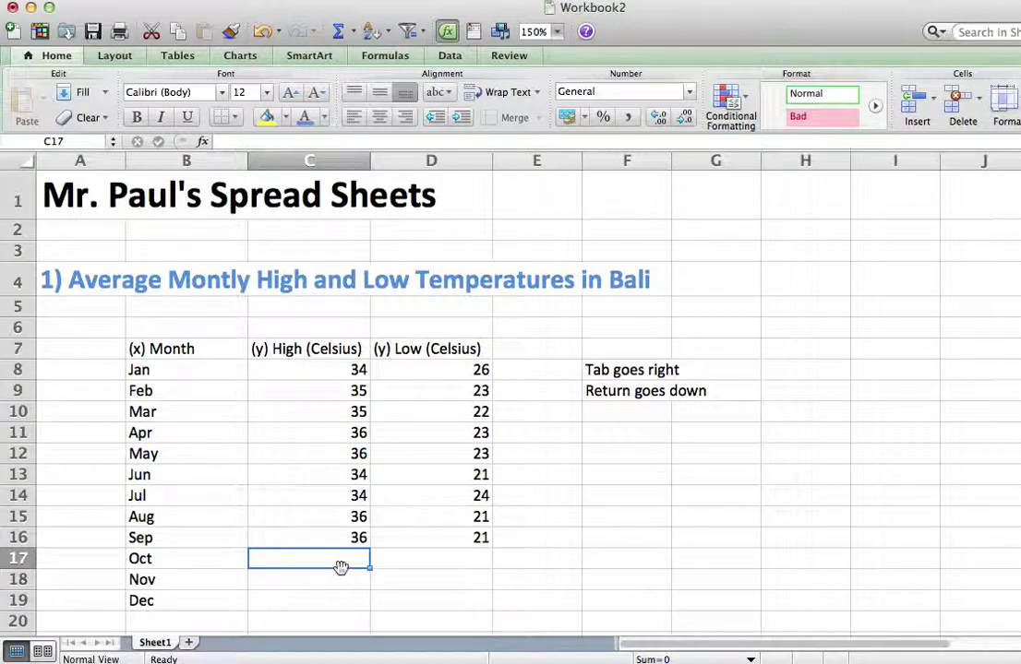
Try left and right alignment on the temperature table in B7:D19, and settle on centered text
{"action": "scroll", "coordinate": [341, 567], "scroll_direction": "down", "scroll_amount": 3}
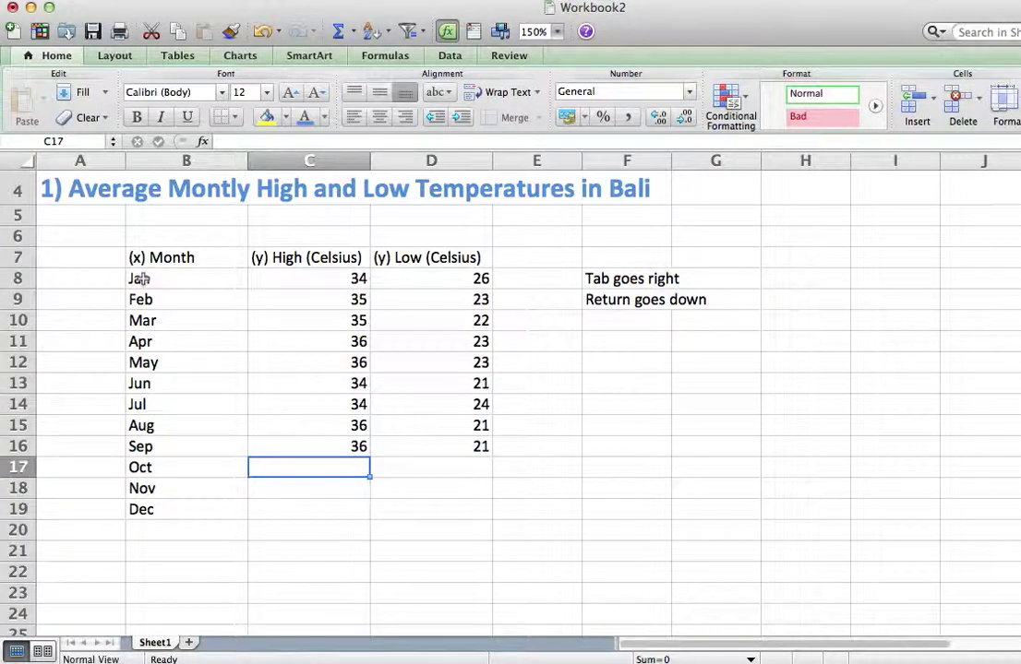
{"action": "scroll", "coordinate": [143, 278], "scroll_direction": "down", "scroll_amount": 1}
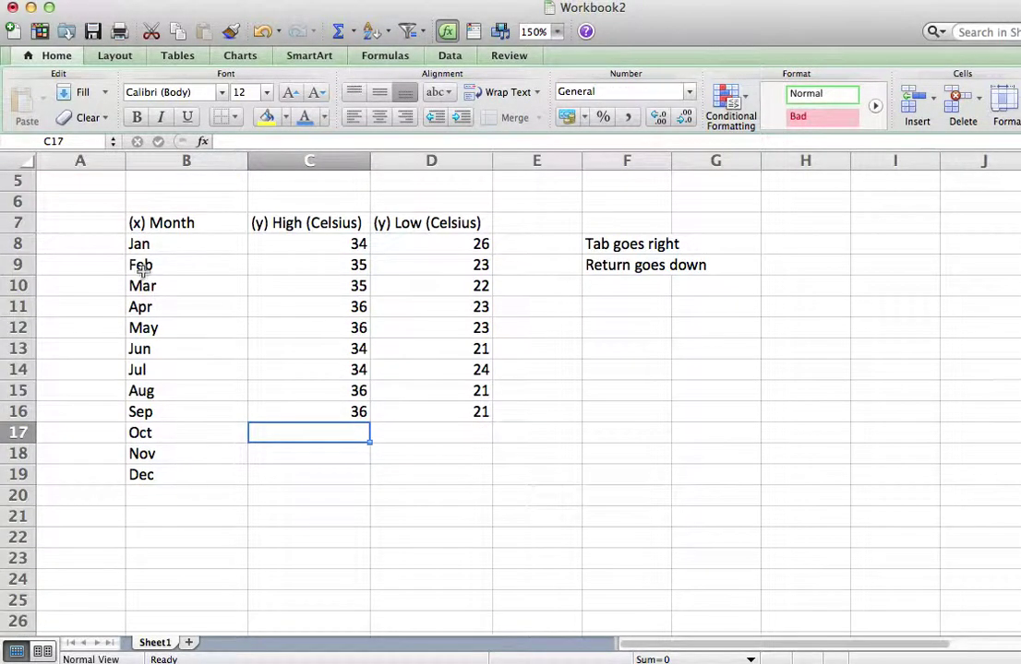
{"action": "left_click", "coordinate": [134, 222]}
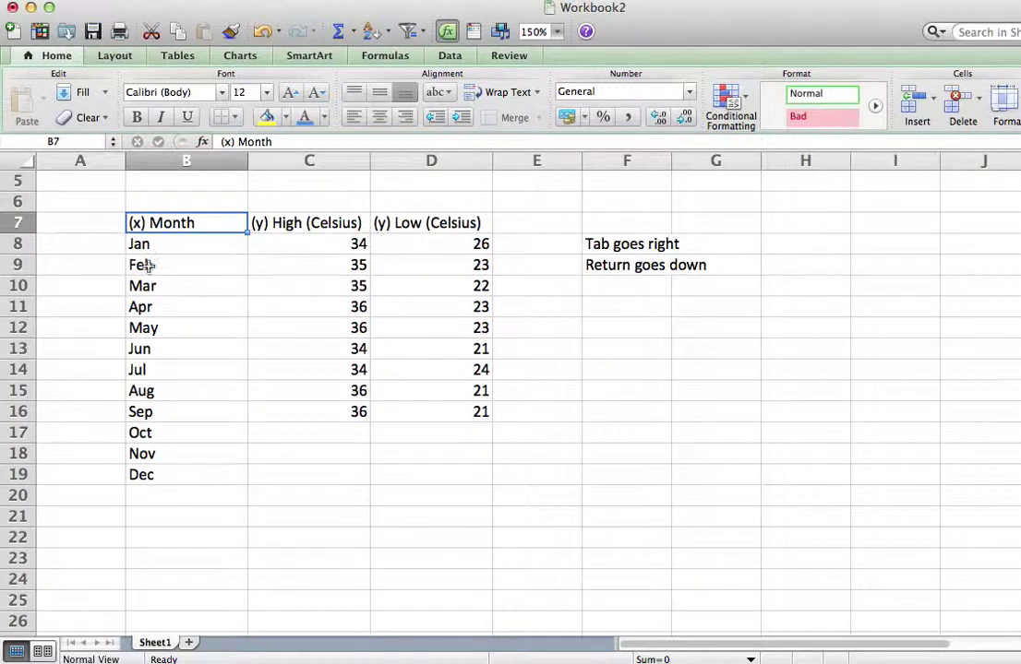
{"action": "left_click", "coordinate": [139, 223]}
{"action": "left_click_drag", "start_coordinate": [139, 223], "coordinate": [424, 473]}
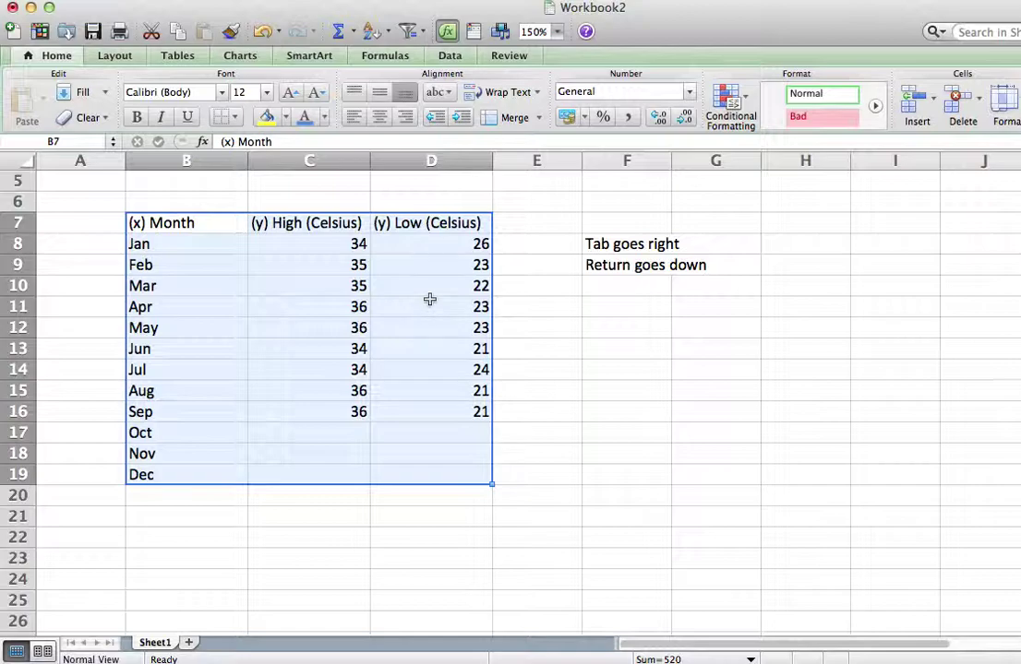
{"action": "left_click", "coordinate": [355, 118]}
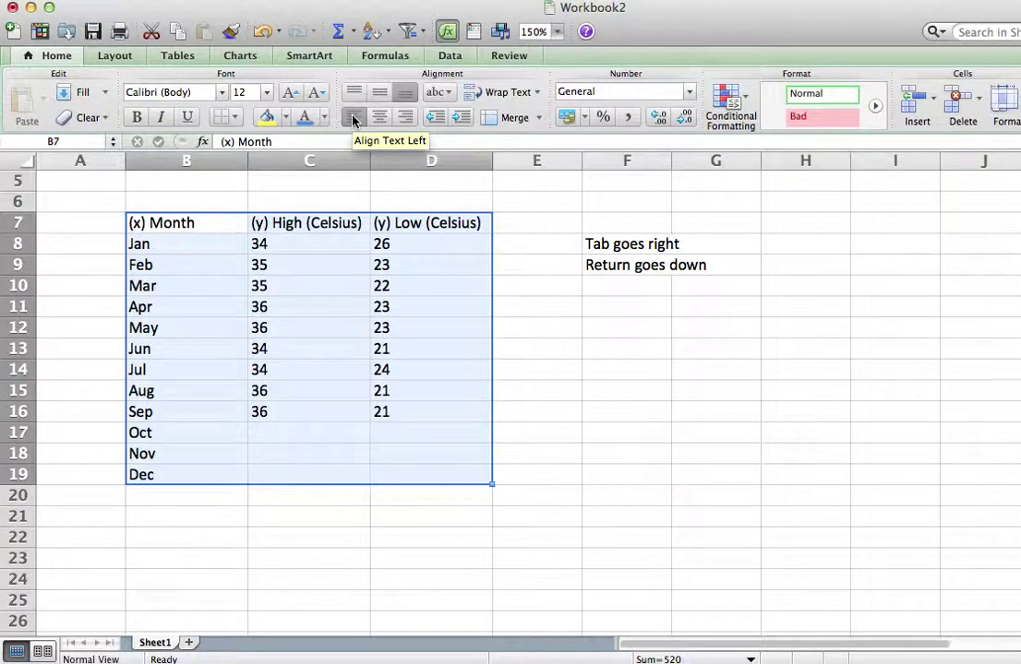
{"action": "left_click", "coordinate": [379, 124]}
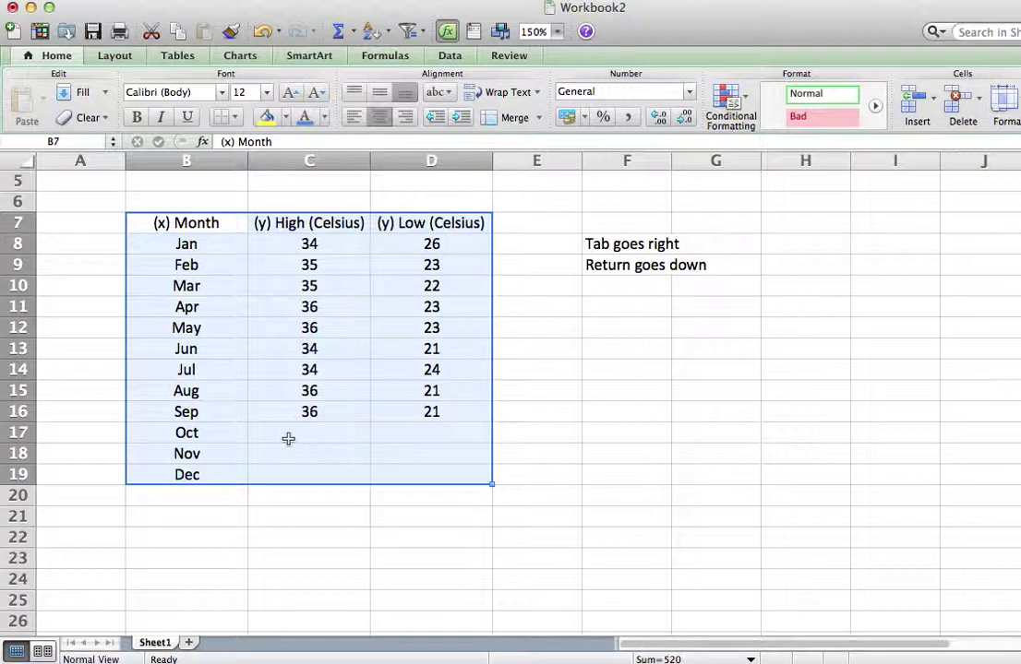
{"action": "left_click", "coordinate": [405, 118]}
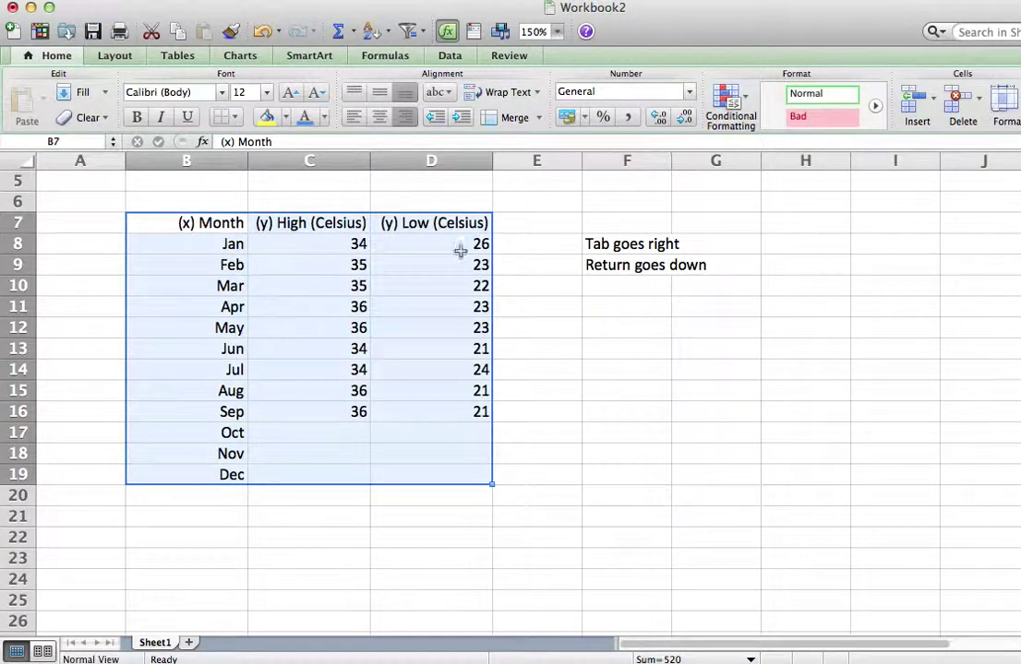
{"action": "left_click", "coordinate": [380, 119]}
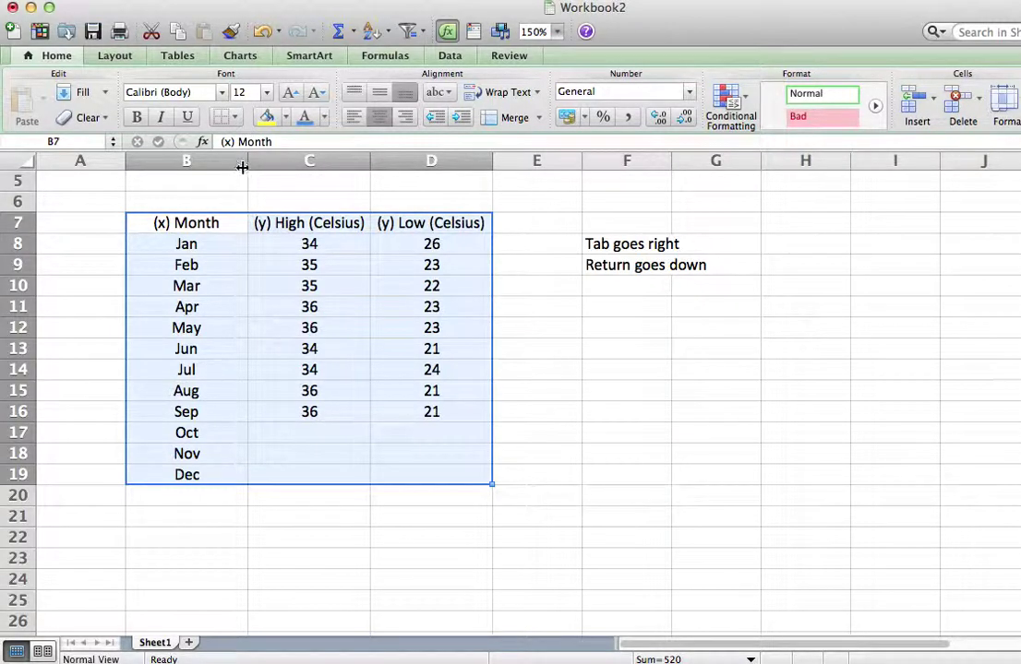
Apply All Borders to the temperature table in B7:D19 and deselect it
{"action": "left_click", "coordinate": [235, 118]}
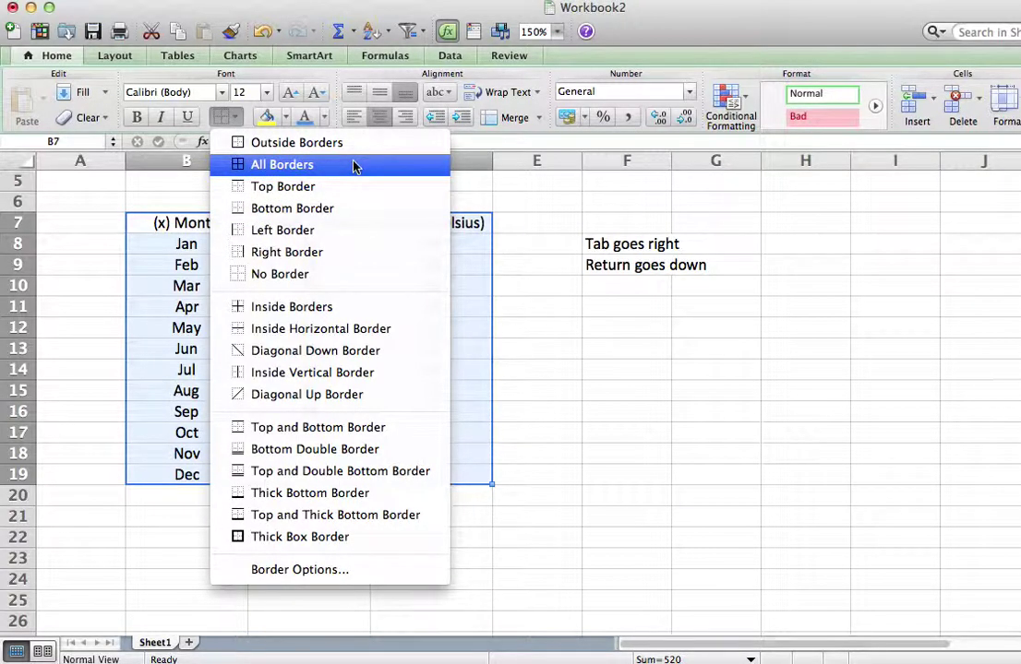
{"action": "left_click", "coordinate": [271, 165]}
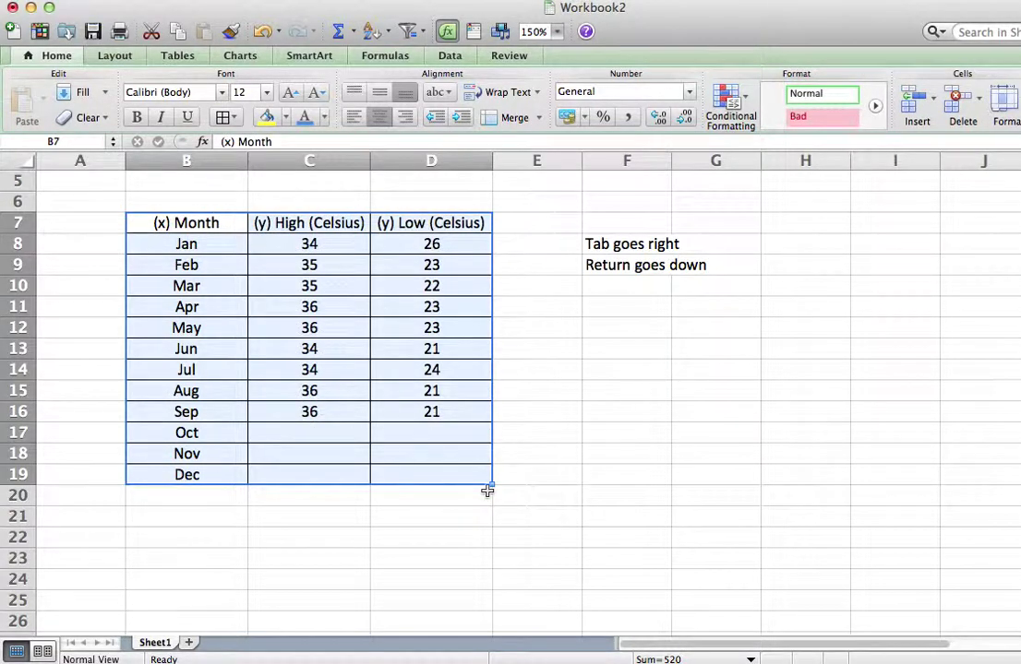
{"action": "left_click", "coordinate": [524, 492]}
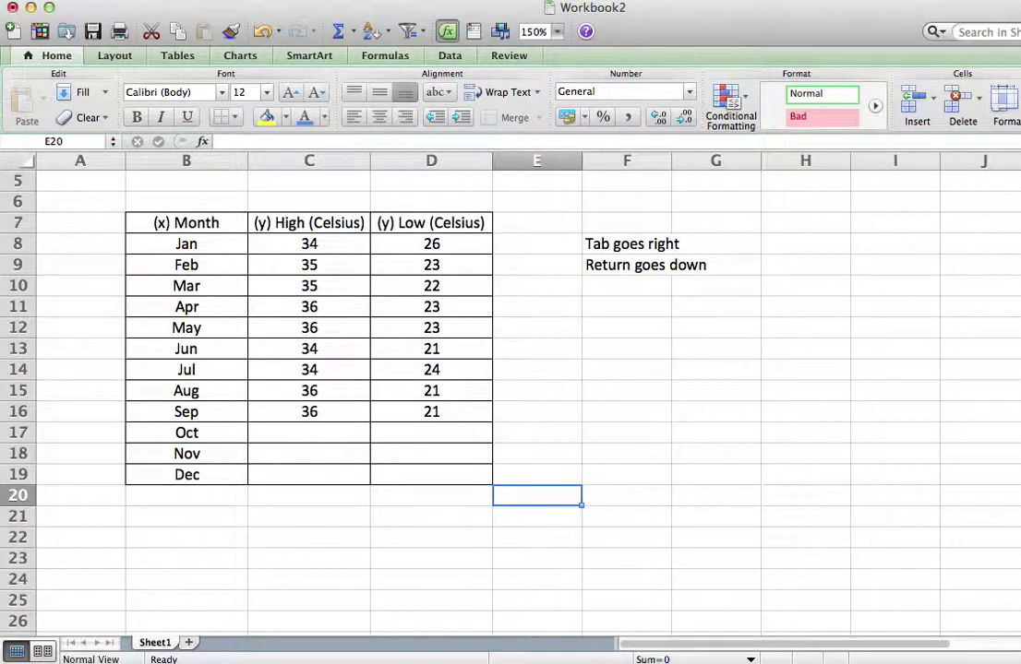
View the sheet in Page Layout view and return to Normal view
{"action": "left_click", "coordinate": [201, 2]}
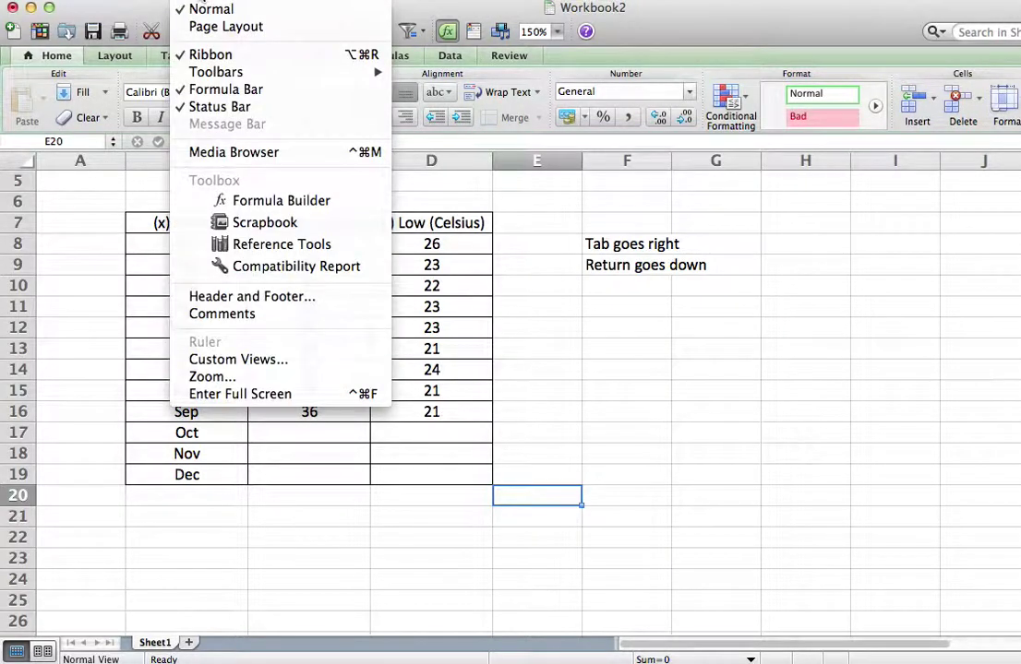
{"action": "left_click", "coordinate": [222, 28]}
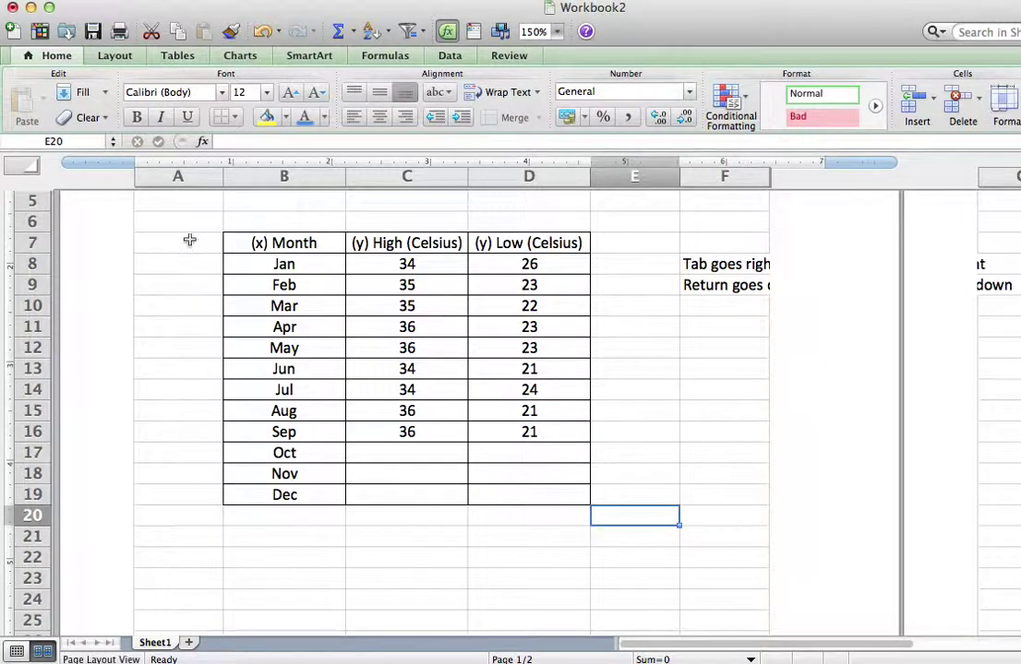
{"action": "left_click", "coordinate": [191, 2]}
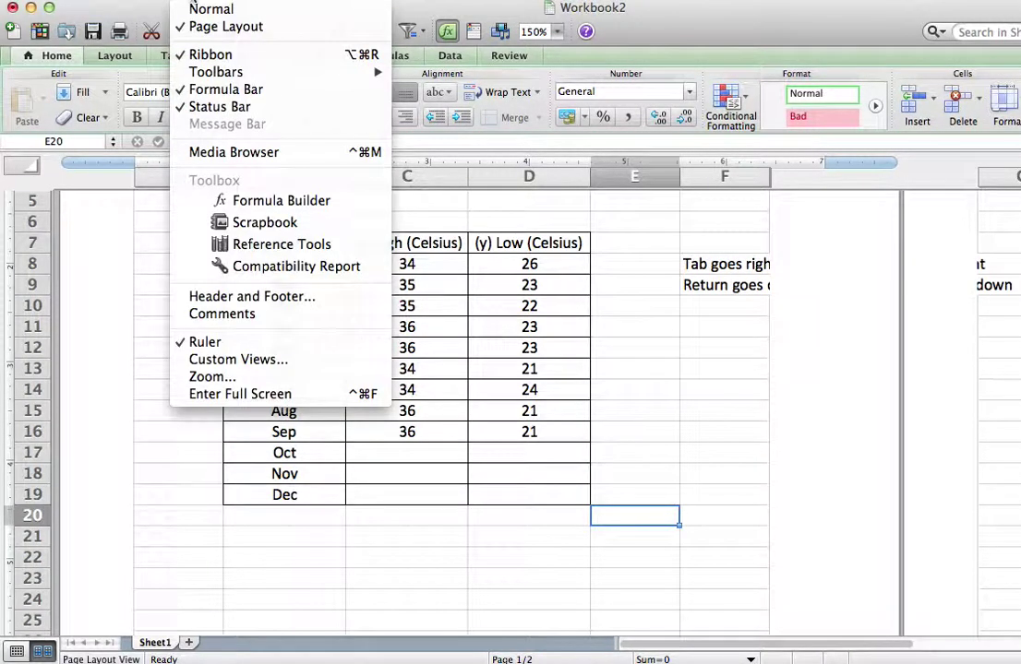
{"action": "left_click", "coordinate": [194, 5]}
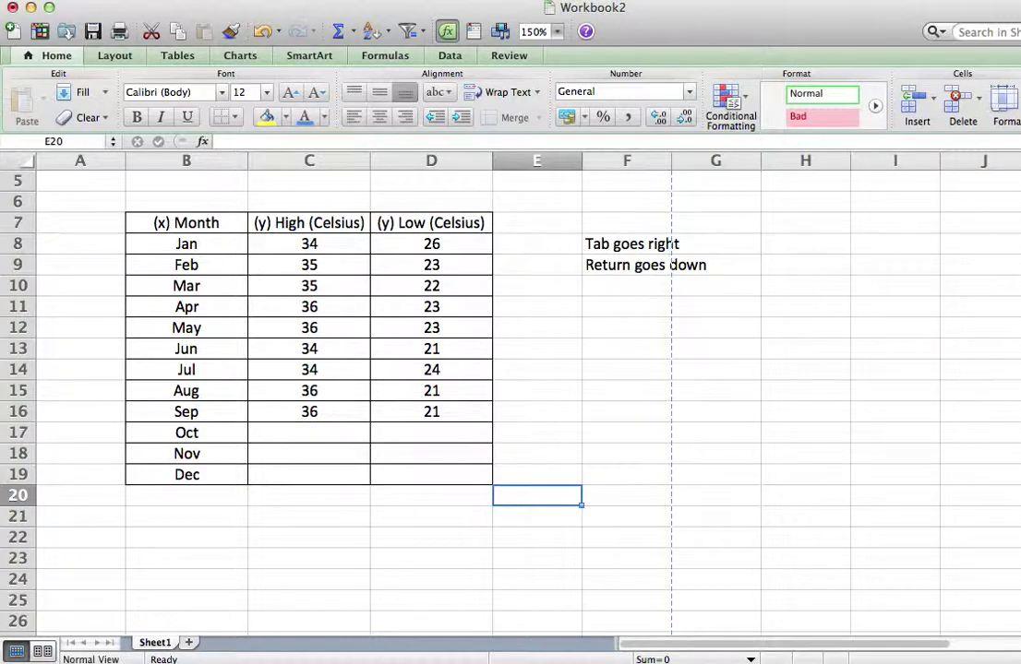
Open the Print dialog to check the page preview of the active sheet, and leave the dialog
{"action": "left_click", "coordinate": [188, 2]}
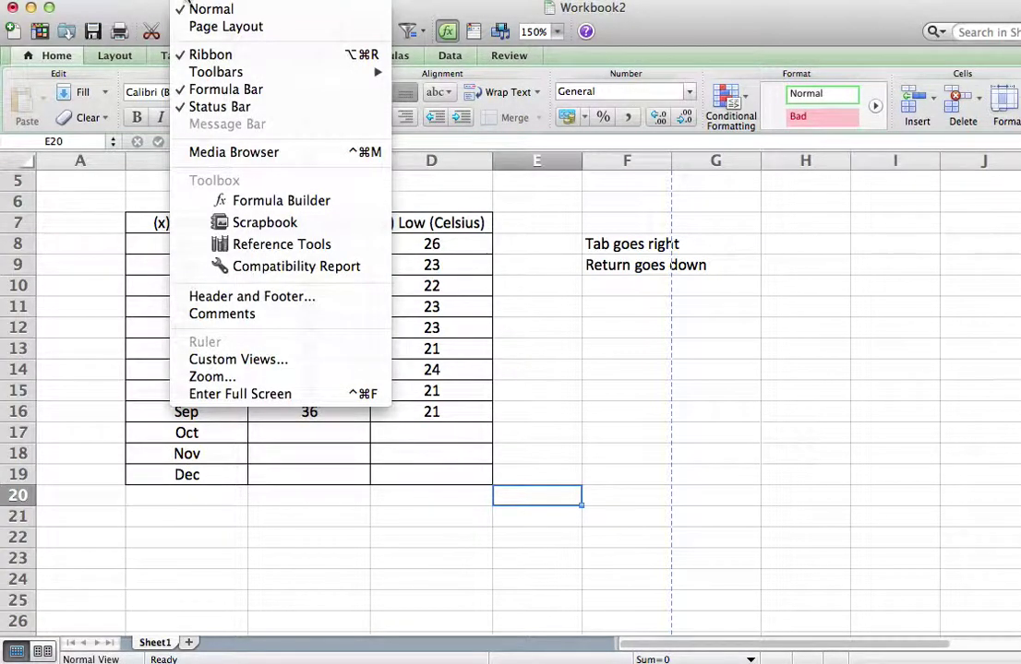
{"action": "mouse_move", "coordinate": [95, 6]}
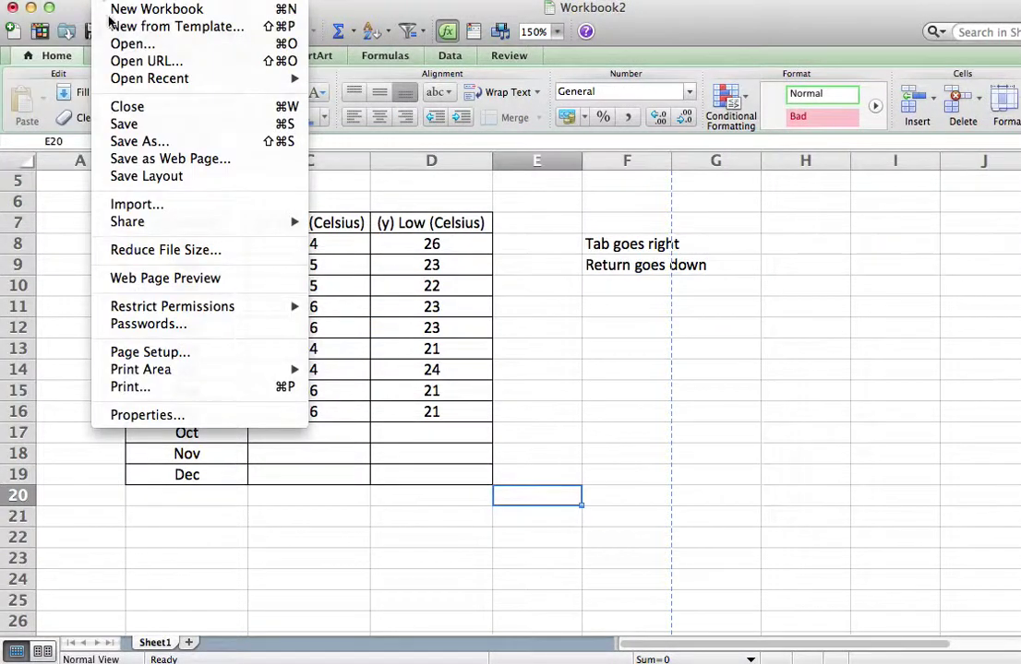
{"action": "left_click", "coordinate": [129, 387]}
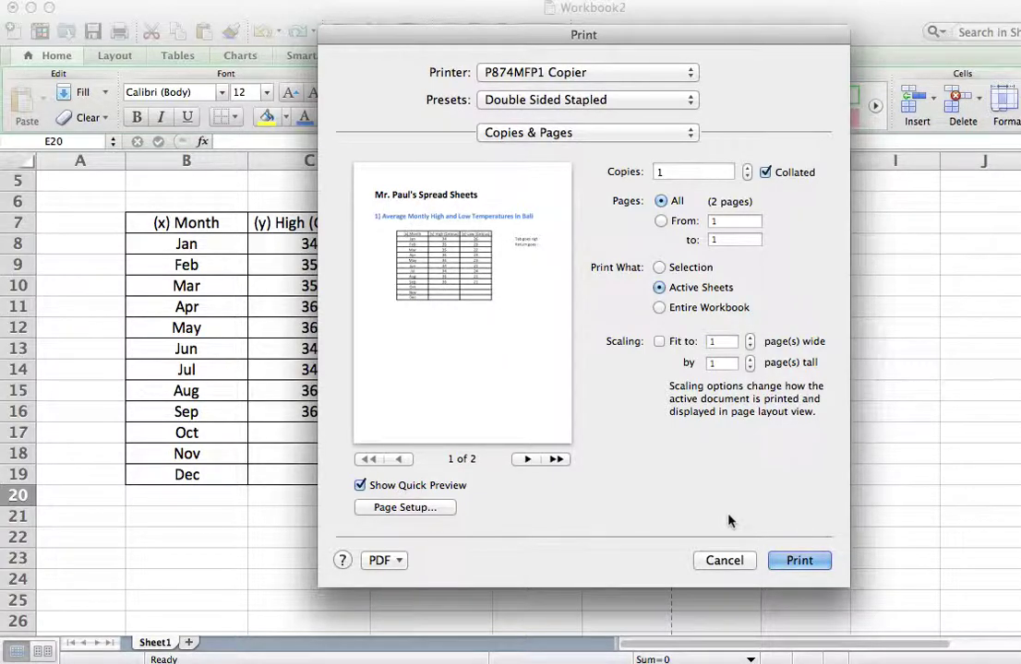
{"action": "left_click", "coordinate": [778, 559]}
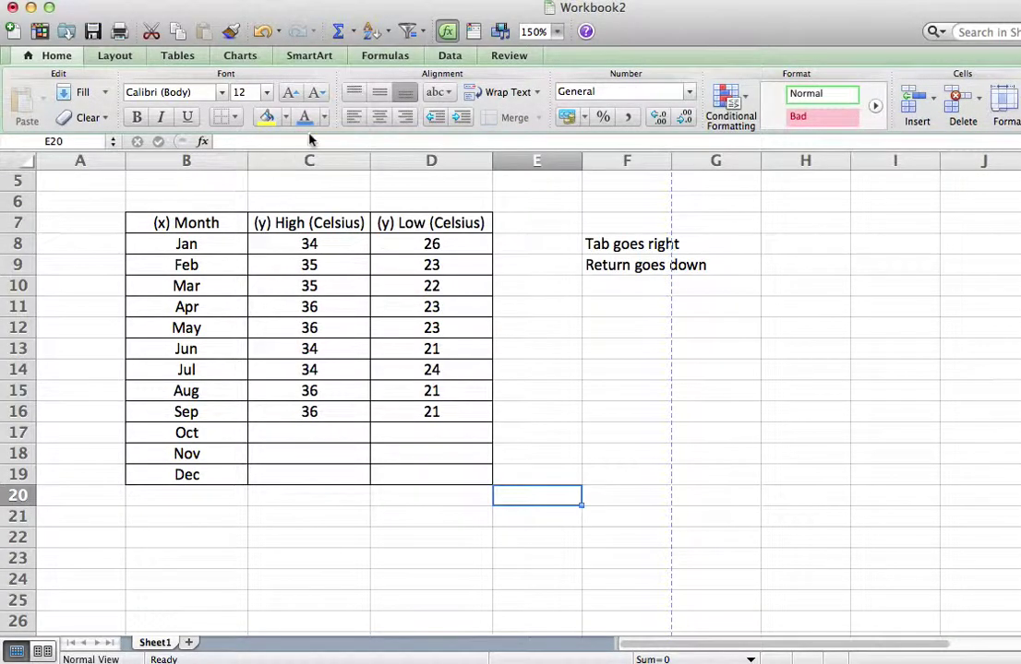
Select the whole temperature table, B7:D19, again and reapply All Borders to it
{"action": "left_click_drag", "start_coordinate": [146, 223], "coordinate": [419, 464]}
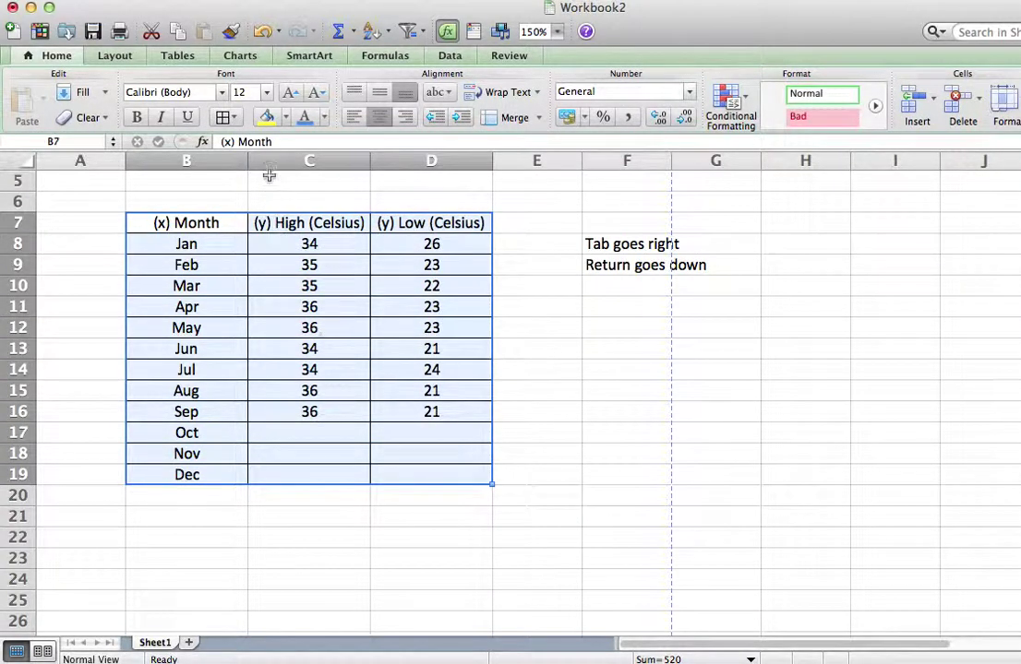
{"action": "left_click", "coordinate": [235, 119]}
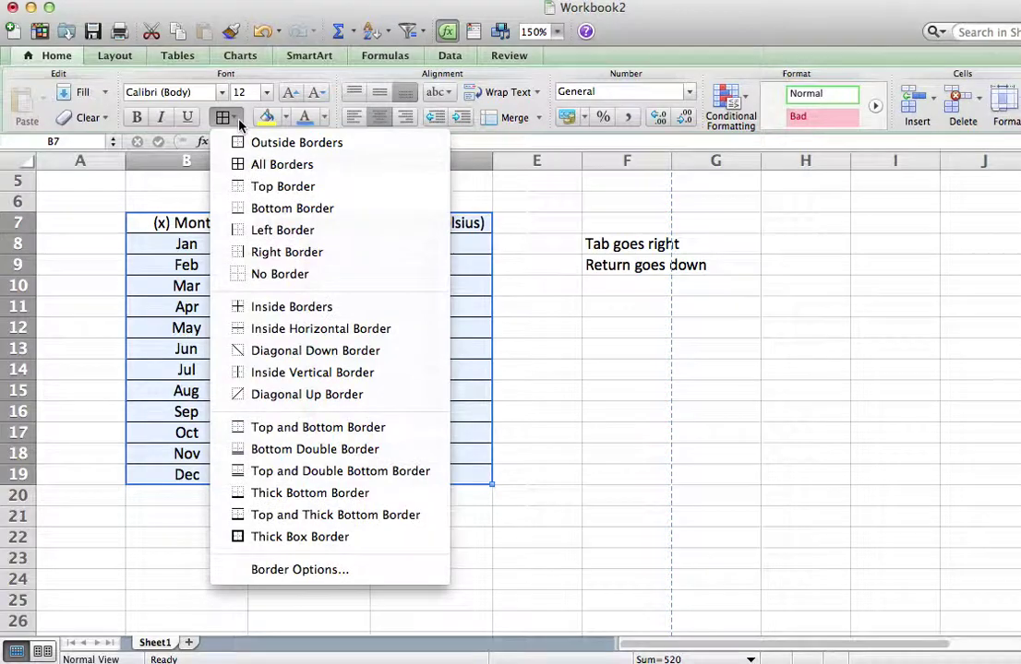
{"action": "left_click", "coordinate": [277, 164]}
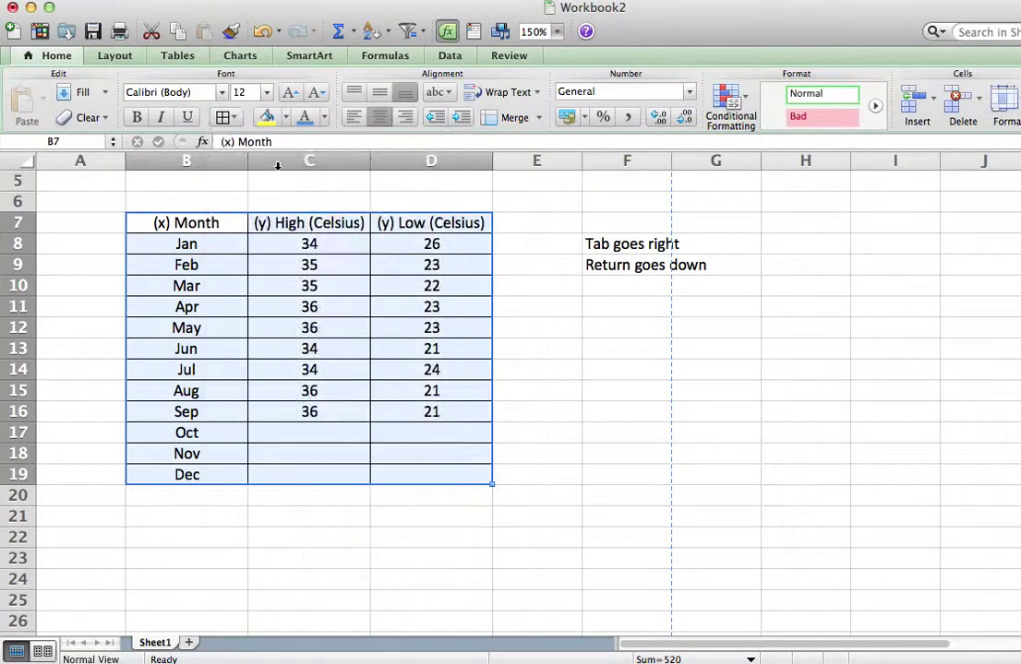
{"action": "left_click", "coordinate": [290, 495]}
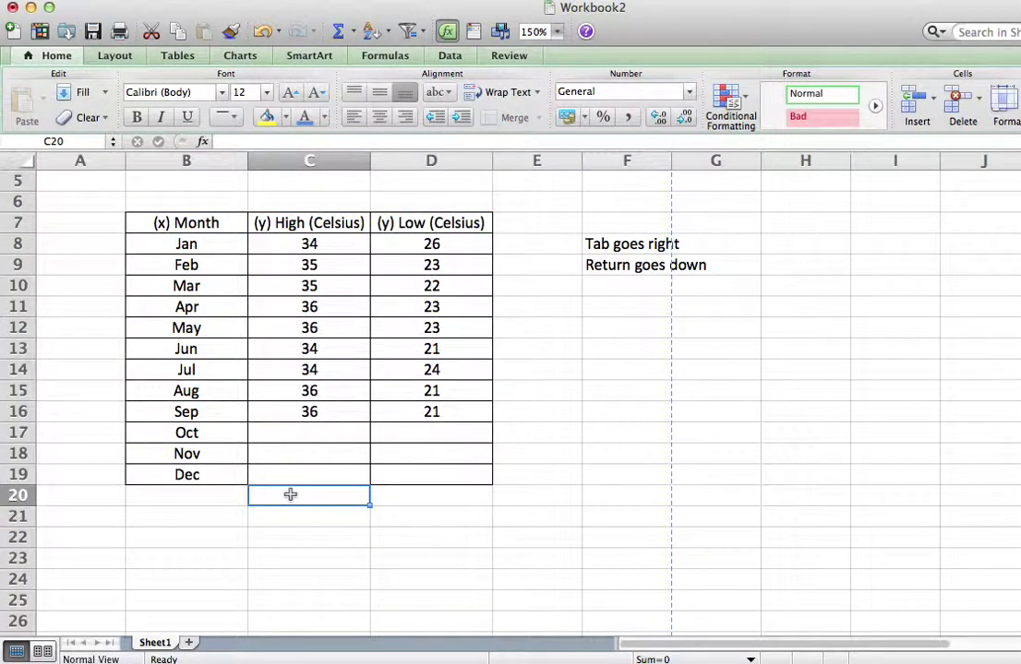
Apply a Top and Thick Bottom Border to the table's header row, B7:D7
{"action": "left_click_drag", "start_coordinate": [143, 222], "coordinate": [417, 220]}
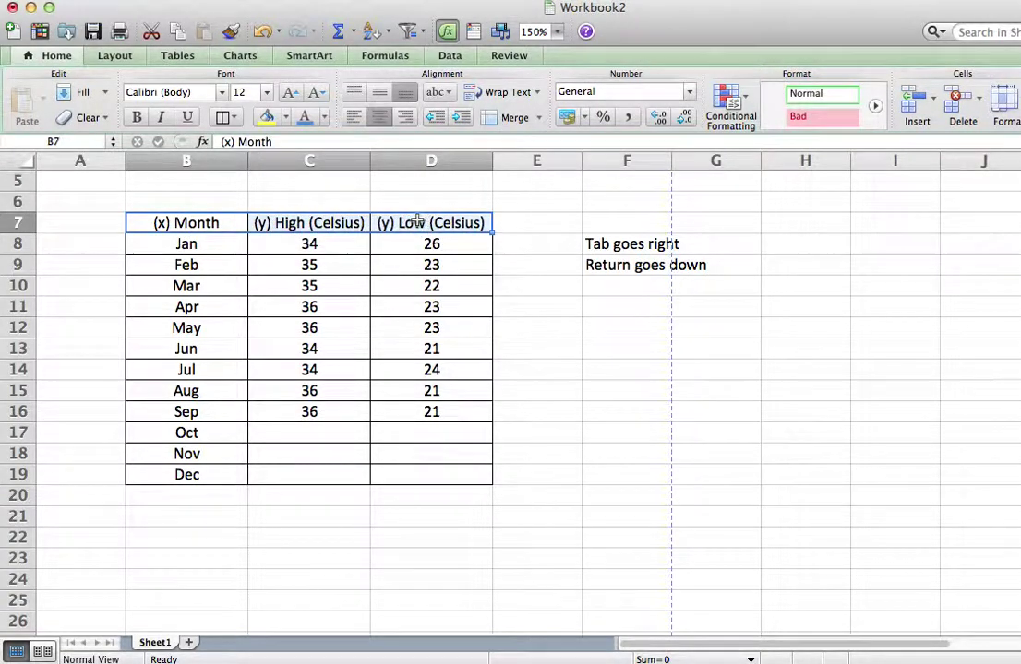
{"action": "left_click", "coordinate": [233, 117]}
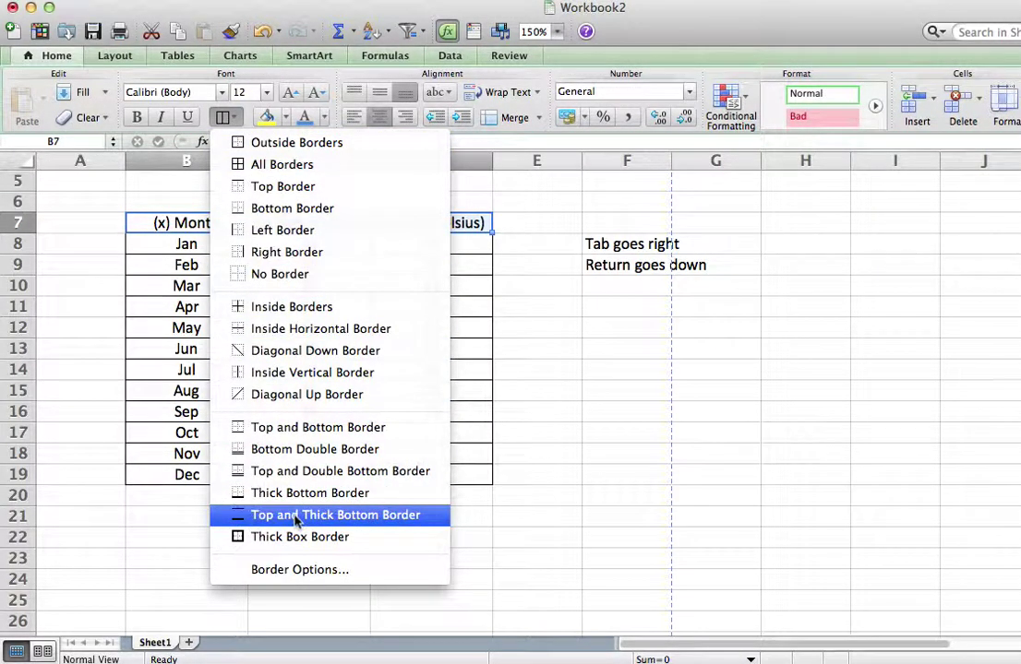
{"action": "left_click", "coordinate": [387, 517]}
{"action": "left_click", "coordinate": [332, 508]}
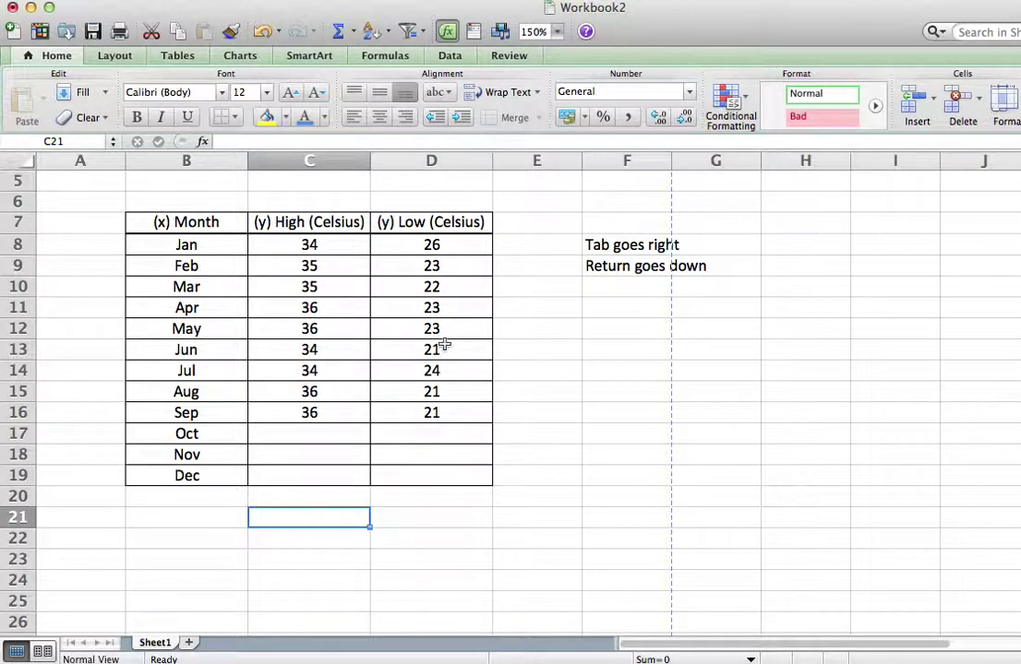
Enter the second section heading "2) Average Montly Rain Fall in Bali" in cell A23 and reselect the cell
{"action": "scroll", "coordinate": [562, 460], "scroll_direction": "up", "scroll_amount": 3}
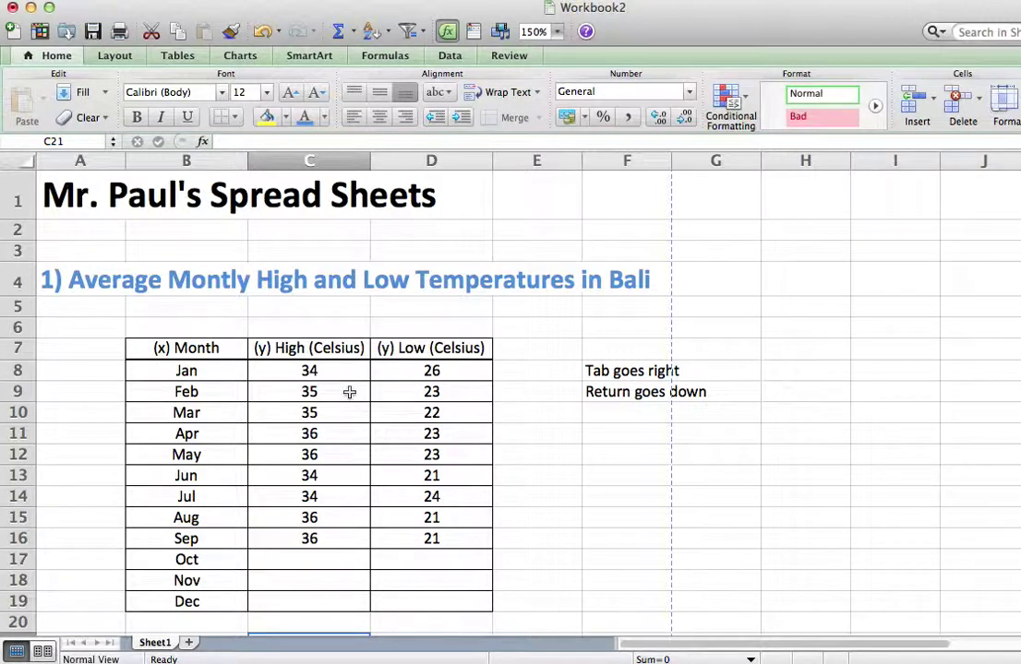
{"action": "scroll", "coordinate": [349, 392], "scroll_direction": "down", "scroll_amount": 4}
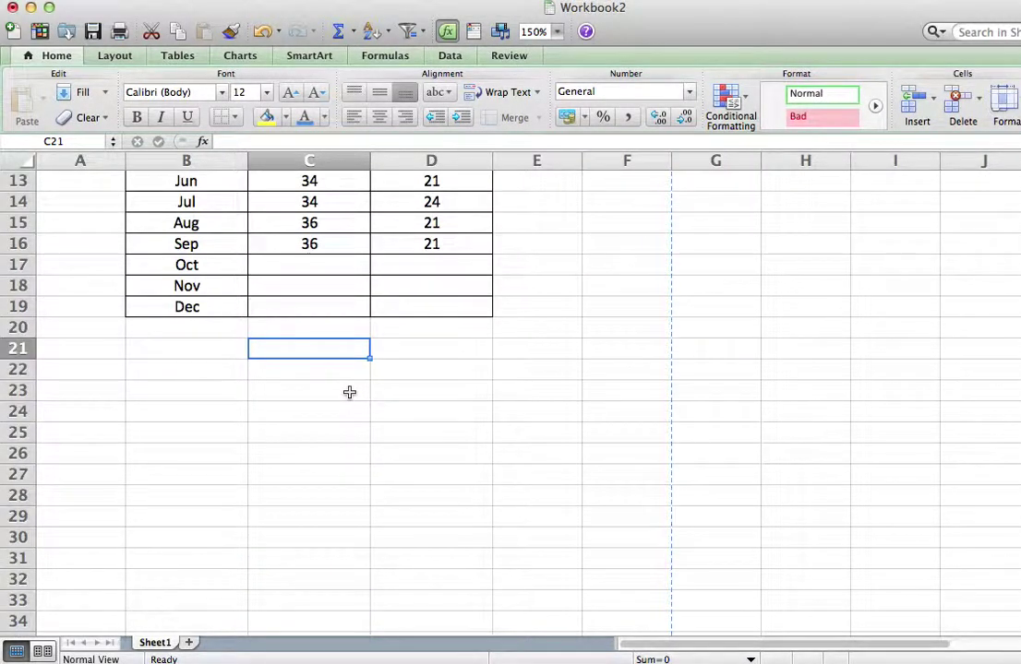
{"action": "scroll", "coordinate": [50, 370], "scroll_direction": "right", "scroll_amount": 5}
{"action": "scroll", "coordinate": [51, 370], "scroll_direction": "left", "scroll_amount": 5}
{"action": "left_click", "coordinate": [73, 396]}
{"action": "type", "text": "2"}
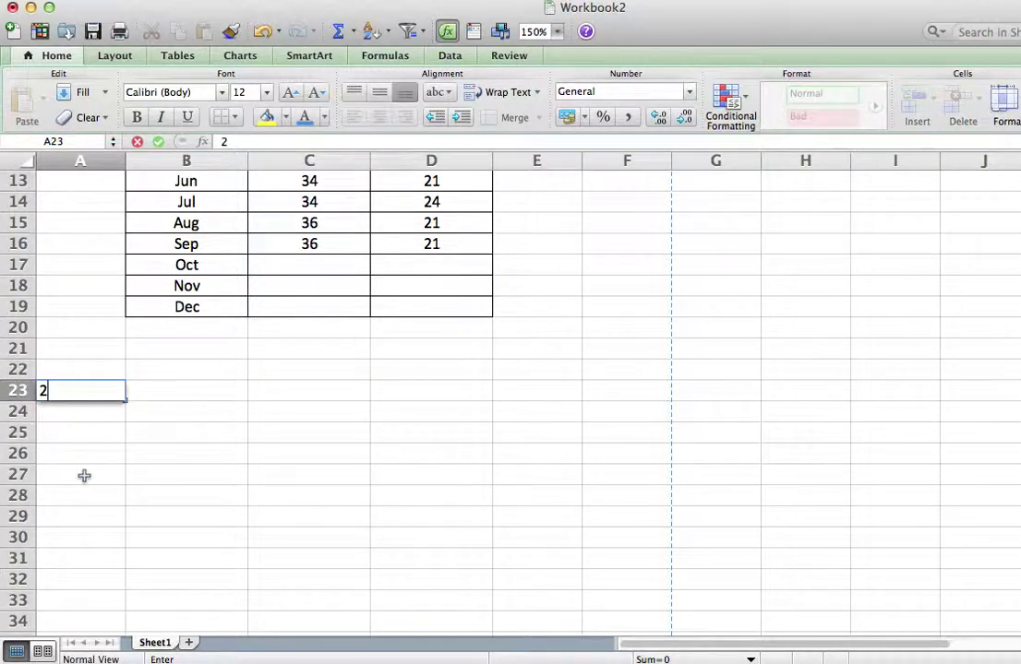
{"action": "type", "text": ") Average "}
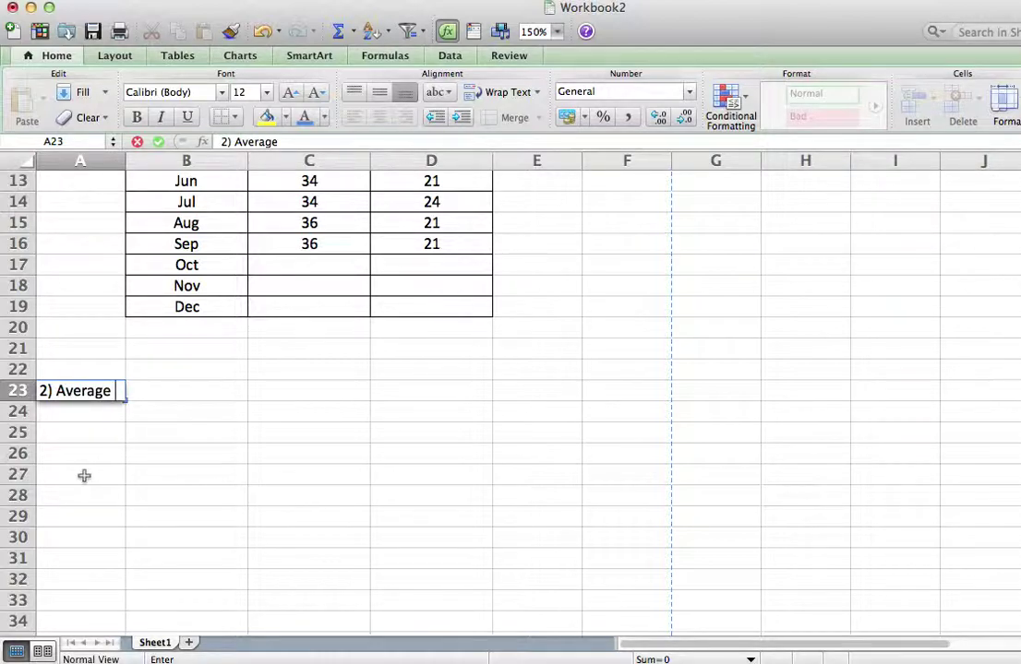
{"action": "type", "text": "RAin F"}
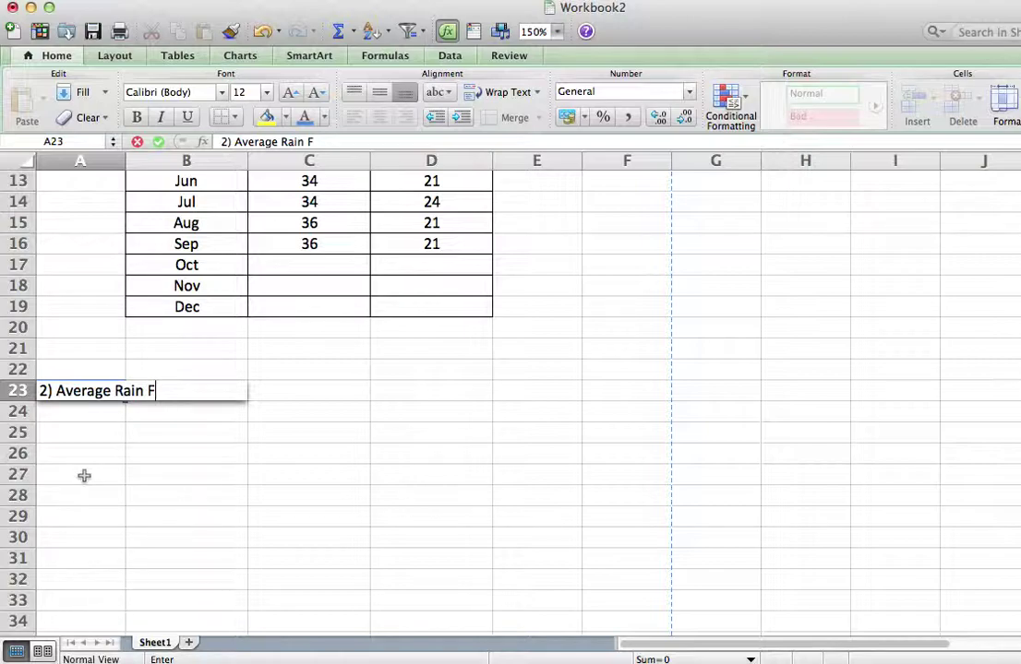
{"action": "type", "text": "AlMontly"}
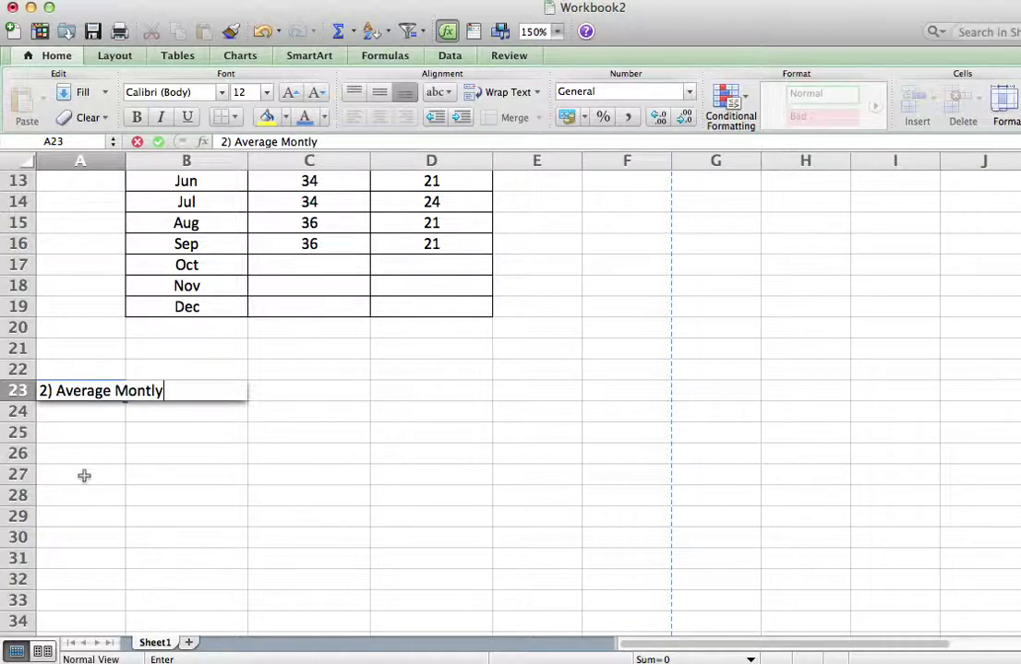
{"action": "type", "text": " Rain Fall"}
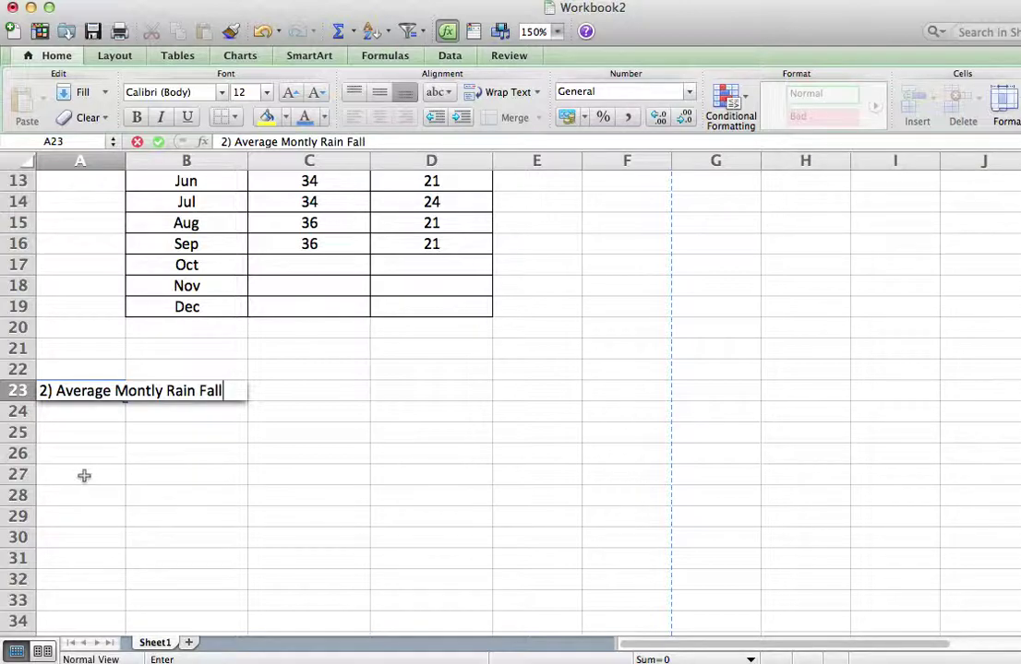
{"action": "type", "text": " in BL"}
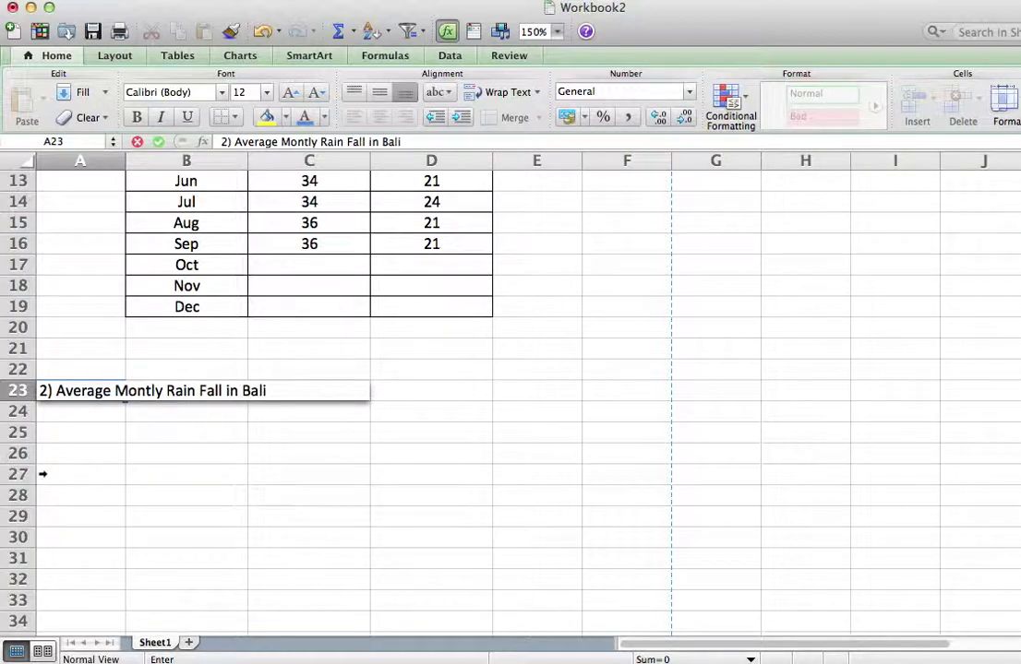
{"action": "key", "text": "Return"}
{"action": "left_click", "coordinate": [67, 392]}
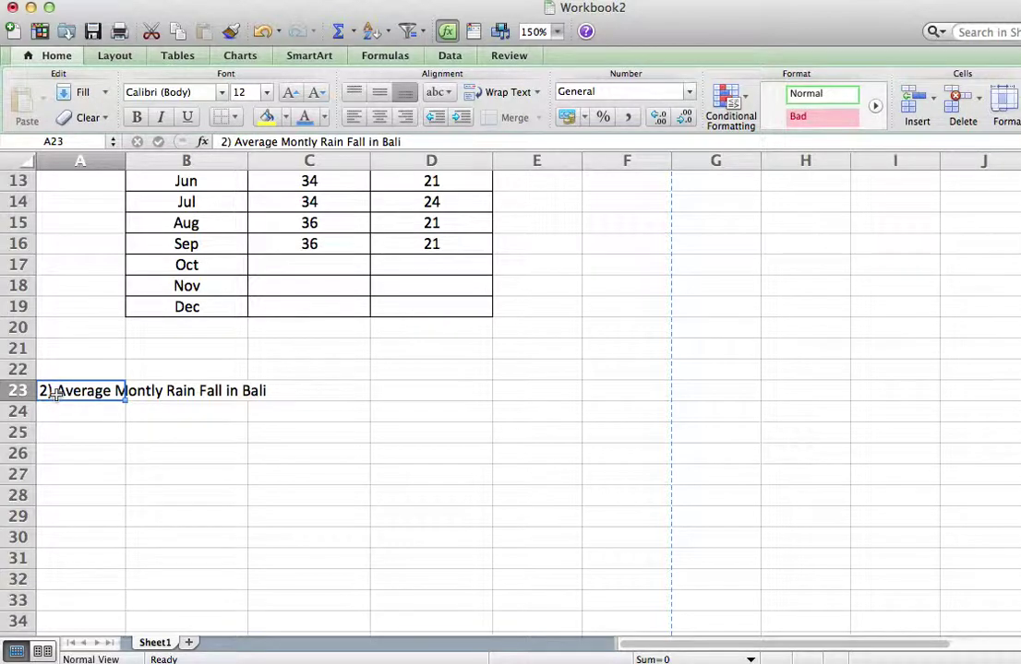
Format the section heading in A23 as bold, font size 20, in blue like the first section heading
{"action": "left_click", "coordinate": [136, 119]}
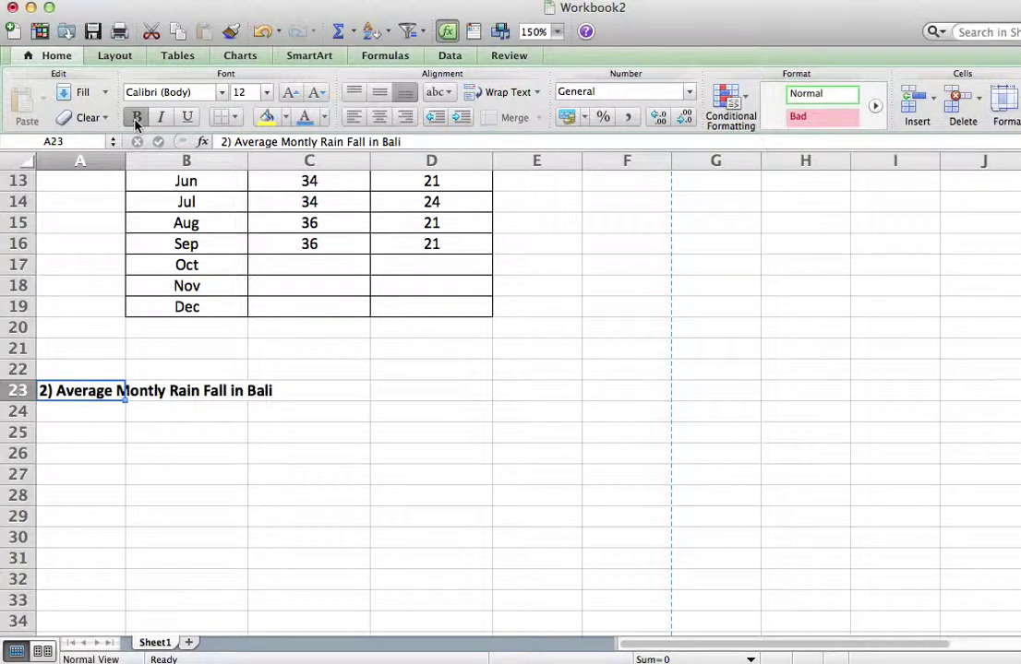
{"action": "left_click", "coordinate": [292, 94]}
{"action": "left_click", "coordinate": [292, 93]}
{"action": "left_click", "coordinate": [292, 94]}
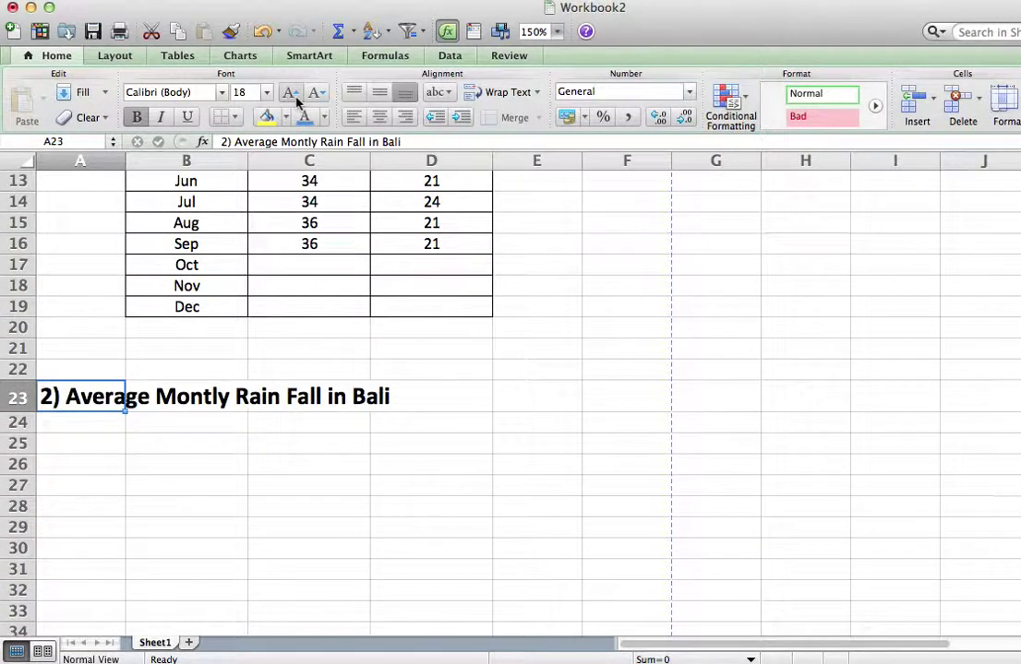
{"action": "left_click", "coordinate": [291, 93]}
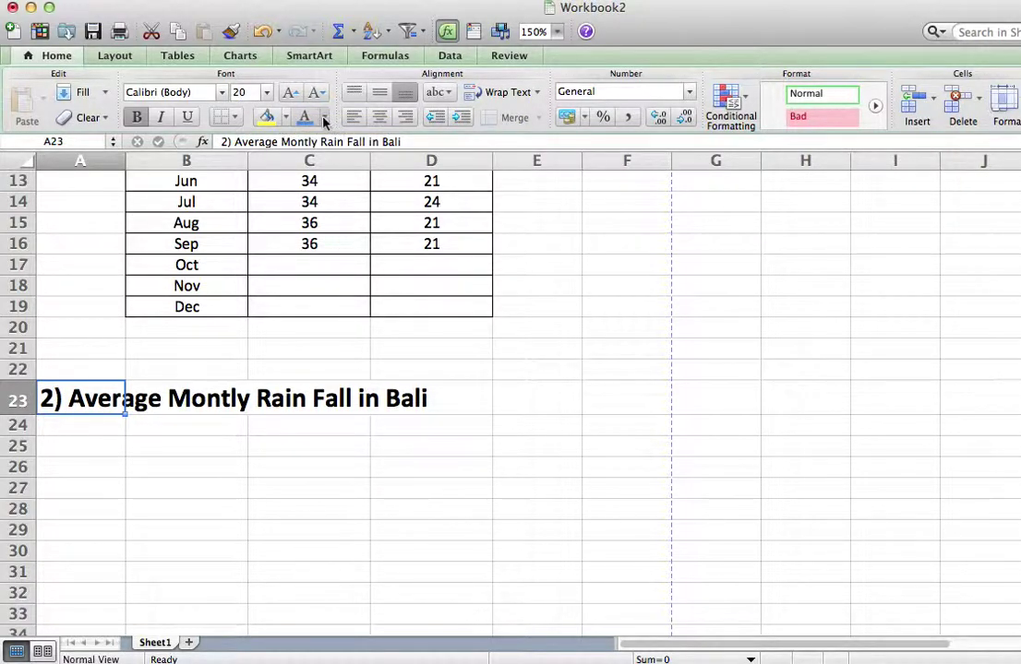
{"action": "left_click", "coordinate": [304, 118]}
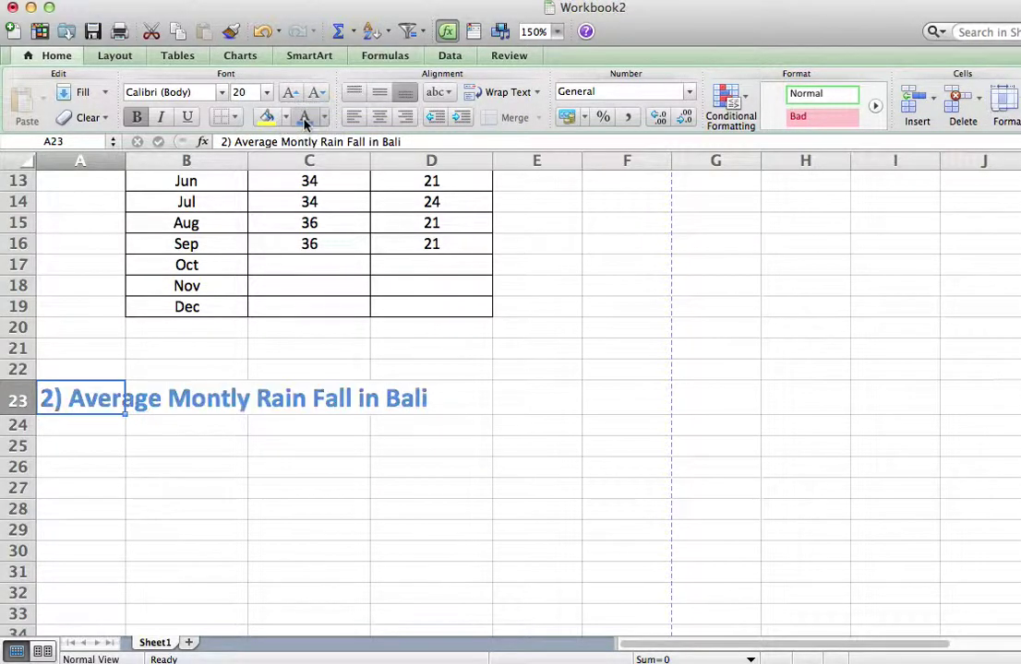
Enter the column headings "(x) Month" in B25 and "(y) Rain Fall (days)" in C25
{"action": "left_click", "coordinate": [181, 465]}
{"action": "left_click", "coordinate": [171, 448]}
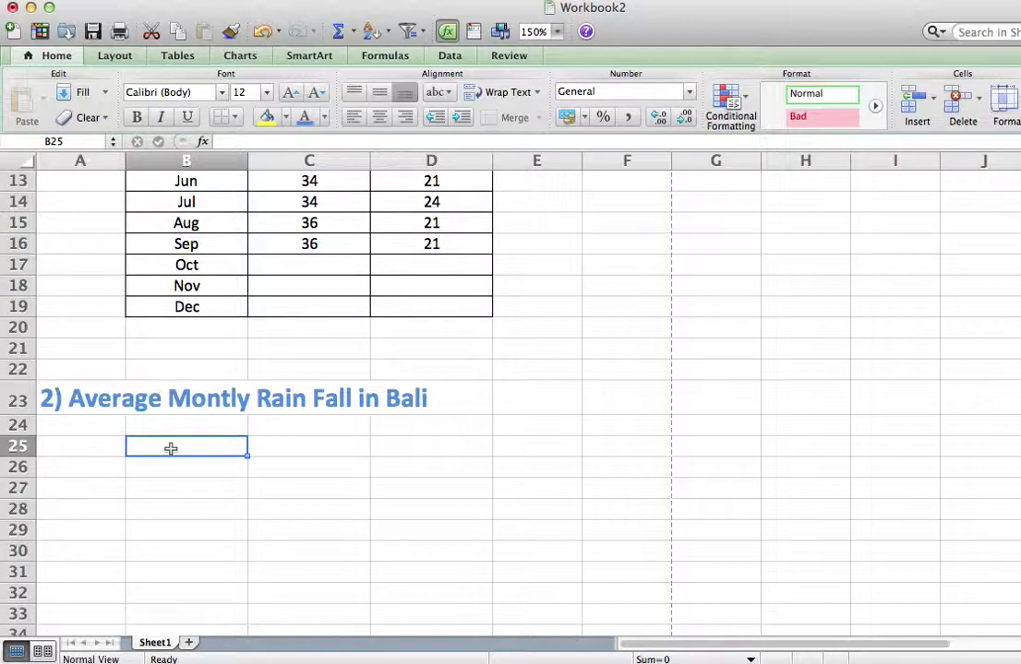
{"action": "type", "text": "(x) Month"}
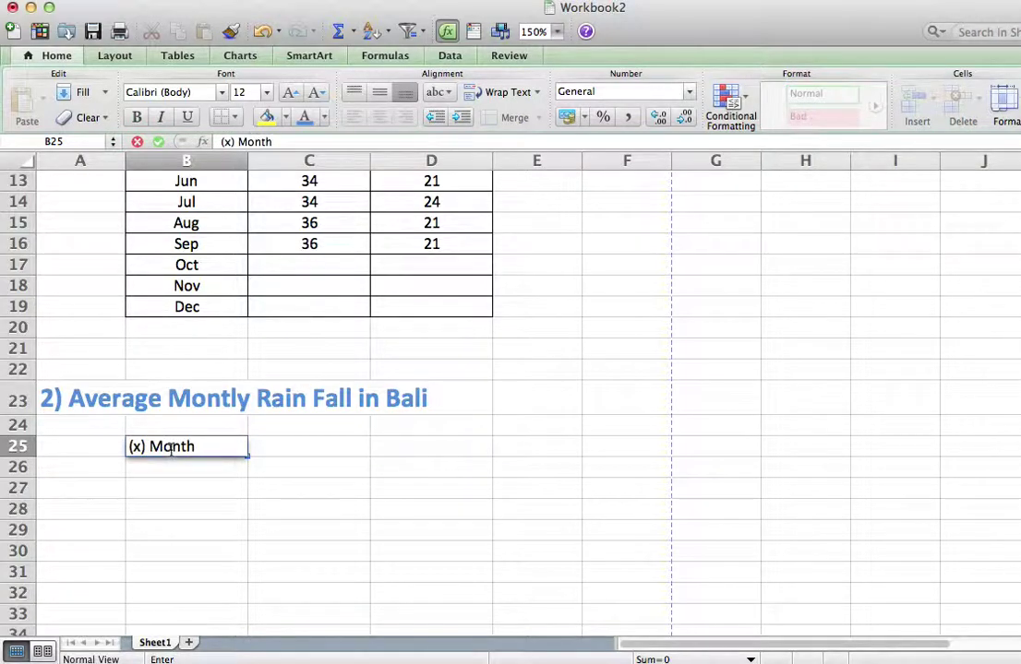
{"action": "key", "text": "Tab"}
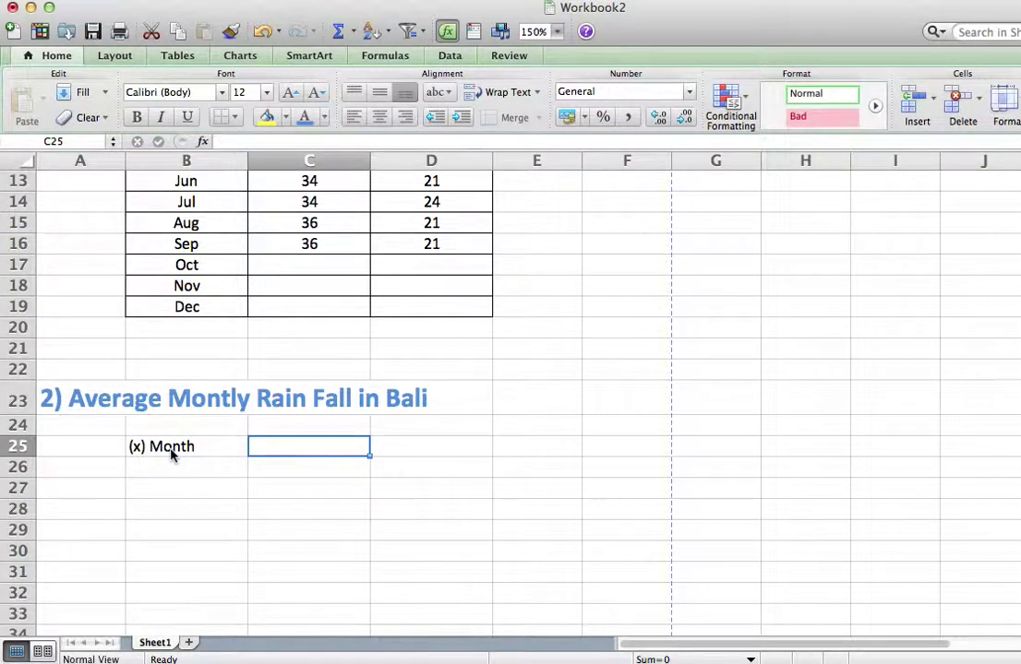
{"action": "type", "text": "("}
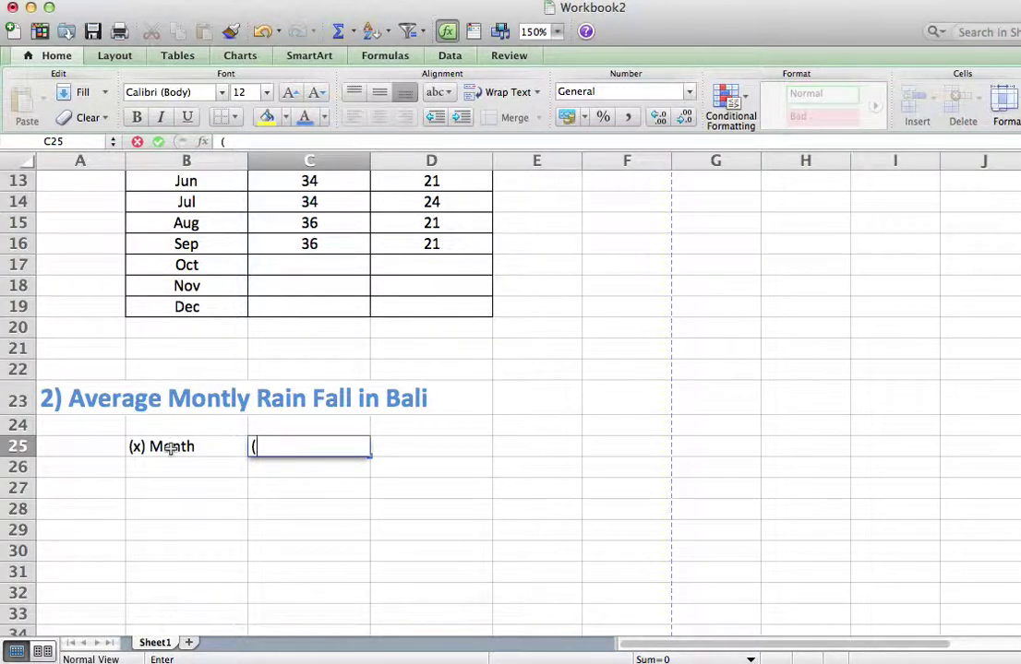
{"action": "type", "text": "y) Rain Fall"}
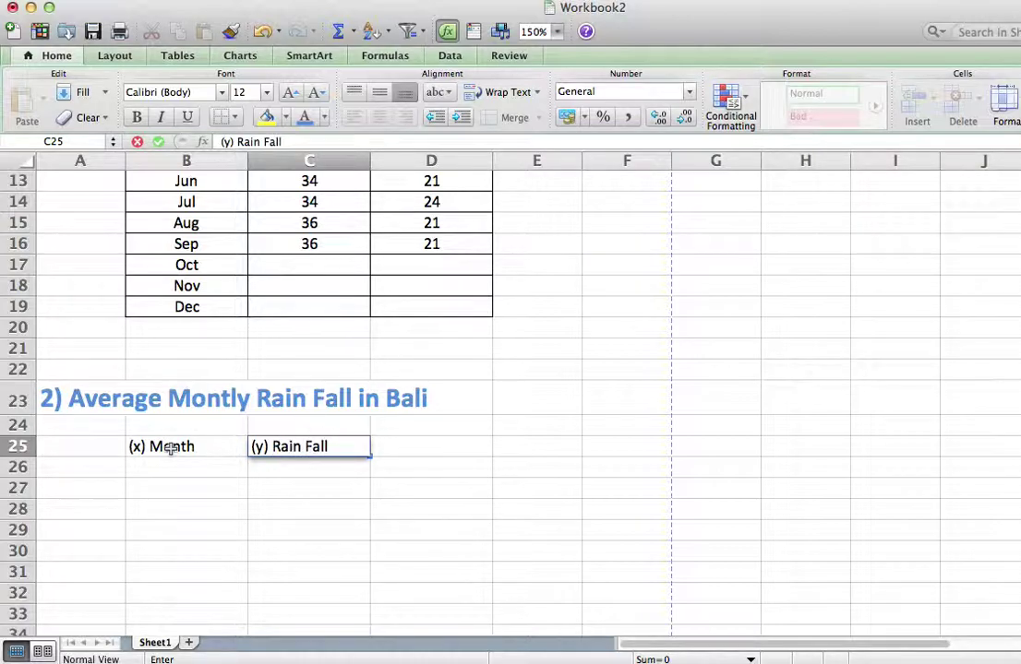
{"action": "type", "text": " (daiys"}
{"action": "key", "text": "BackSpace"}
{"action": "key", "text": "BackSpace"}
{"action": "key", "text": "BackSpace"}
{"action": "type", "text": "y"}
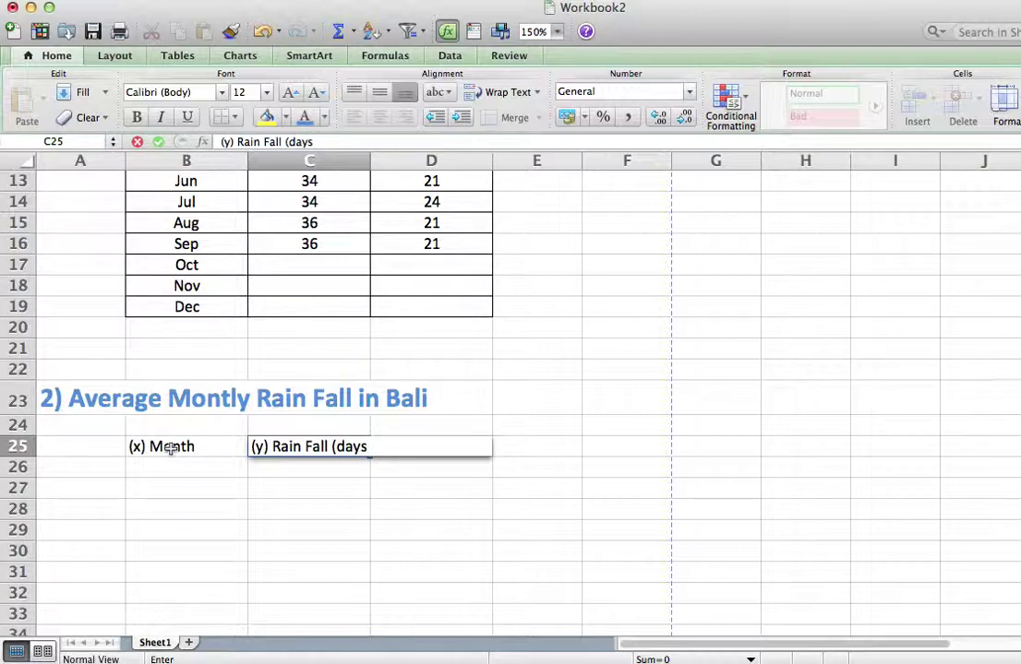
{"action": "type", "text": "s)"}
{"action": "left_click", "coordinate": [337, 492]}
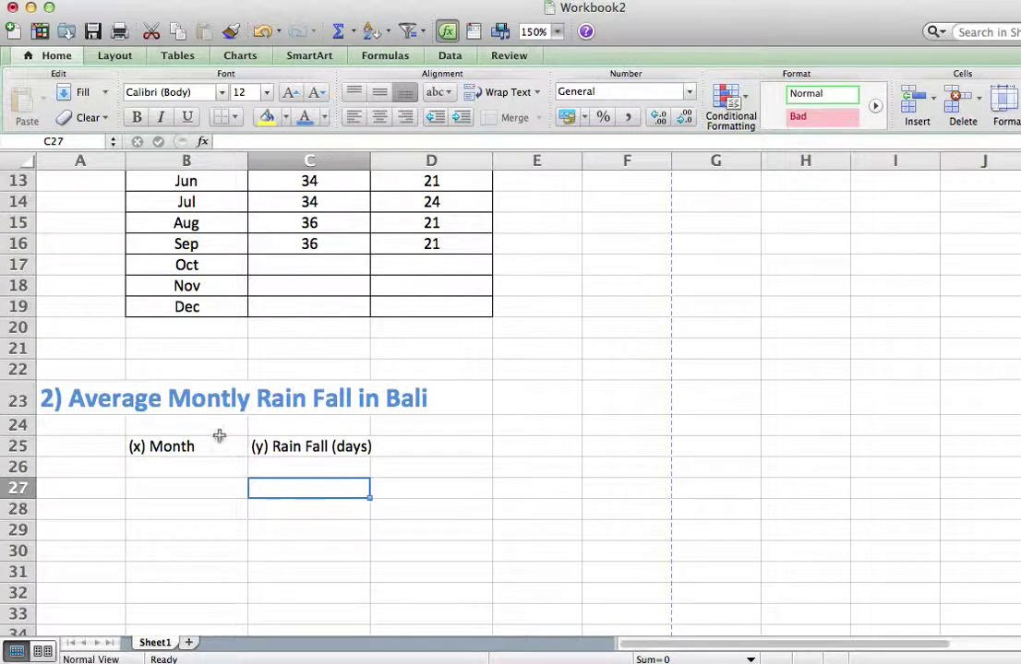
Widen column C slightly so the "(y) Rain Fall (days)" heading fits inside its cell
{"action": "left_click", "coordinate": [147, 451]}
{"action": "left_click_drag", "start_coordinate": [242, 448], "coordinate": [323, 447]}
{"action": "left_click_drag", "start_coordinate": [370, 160], "coordinate": [376, 159]}
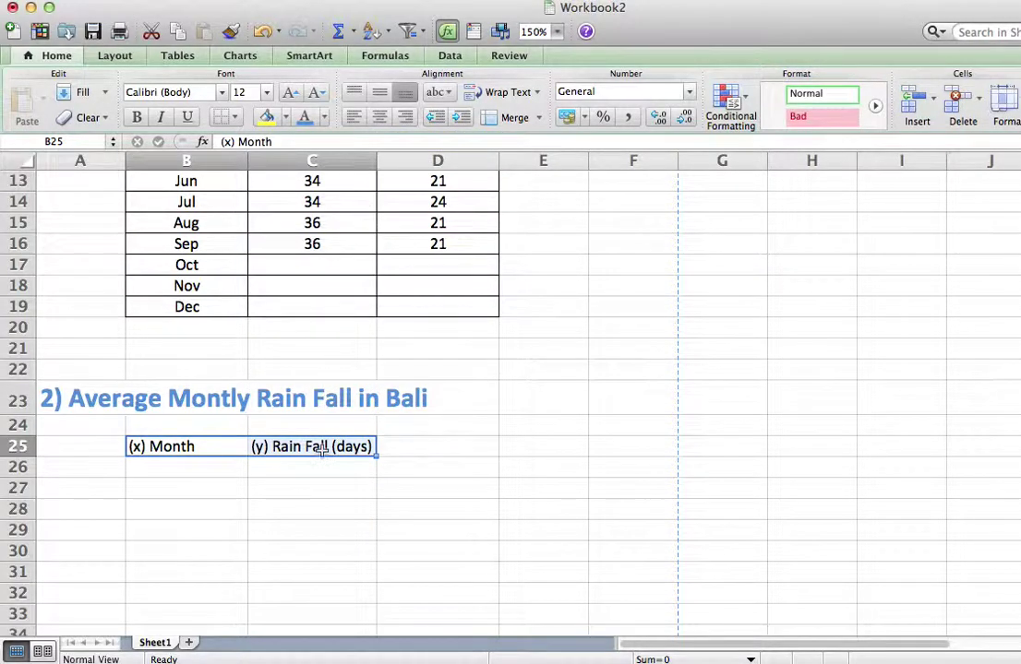
{"action": "left_click", "coordinate": [329, 481]}
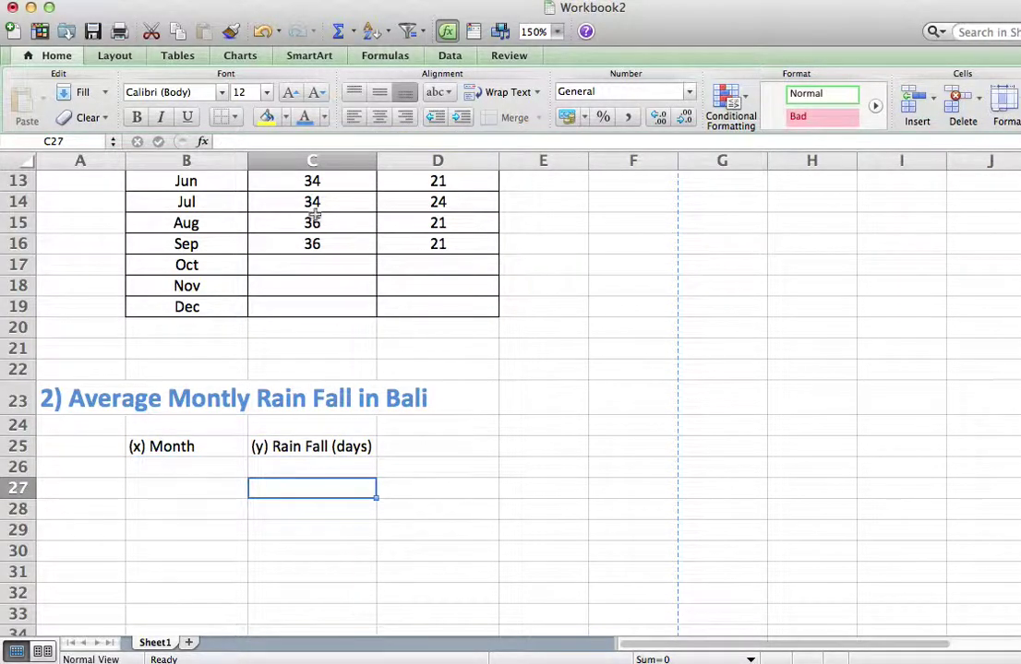
{"action": "left_click", "coordinate": [330, 159]}
{"action": "left_click_drag", "start_coordinate": [376, 156], "coordinate": [380, 156]}
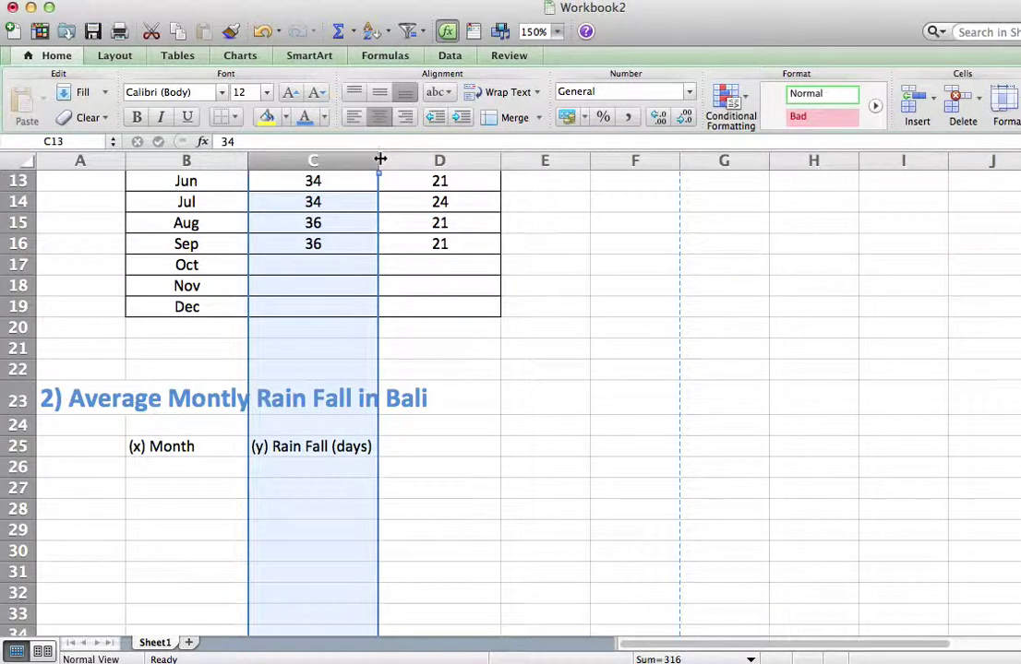
{"action": "left_click", "coordinate": [334, 454]}
{"action": "scroll", "coordinate": [334, 454], "scroll_direction": "up", "scroll_amount": 6}
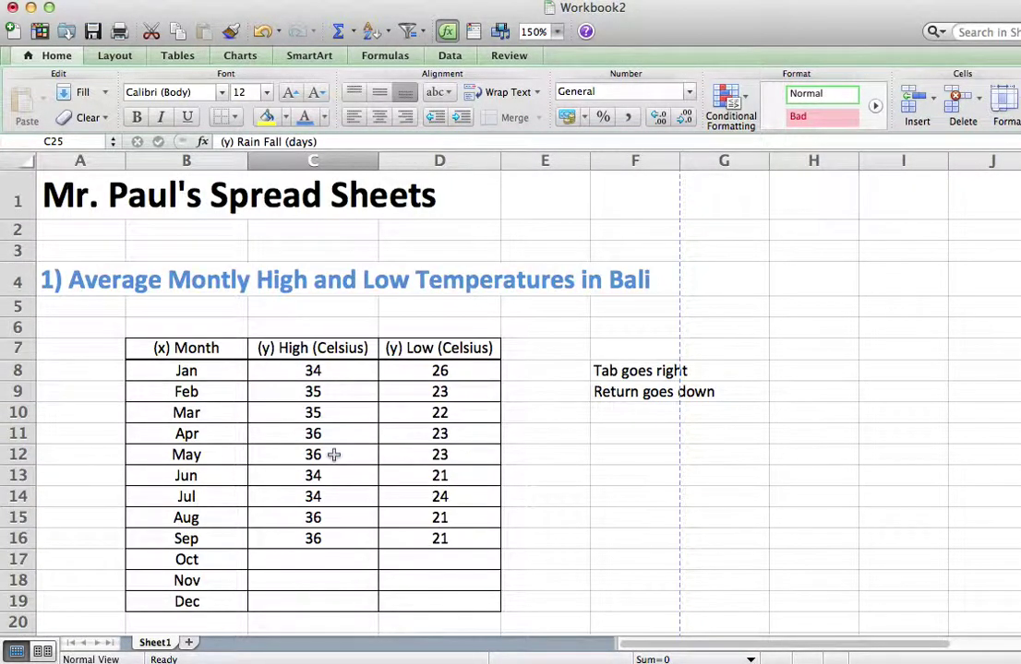
{"action": "scroll", "coordinate": [334, 454], "scroll_direction": "down", "scroll_amount": 8}
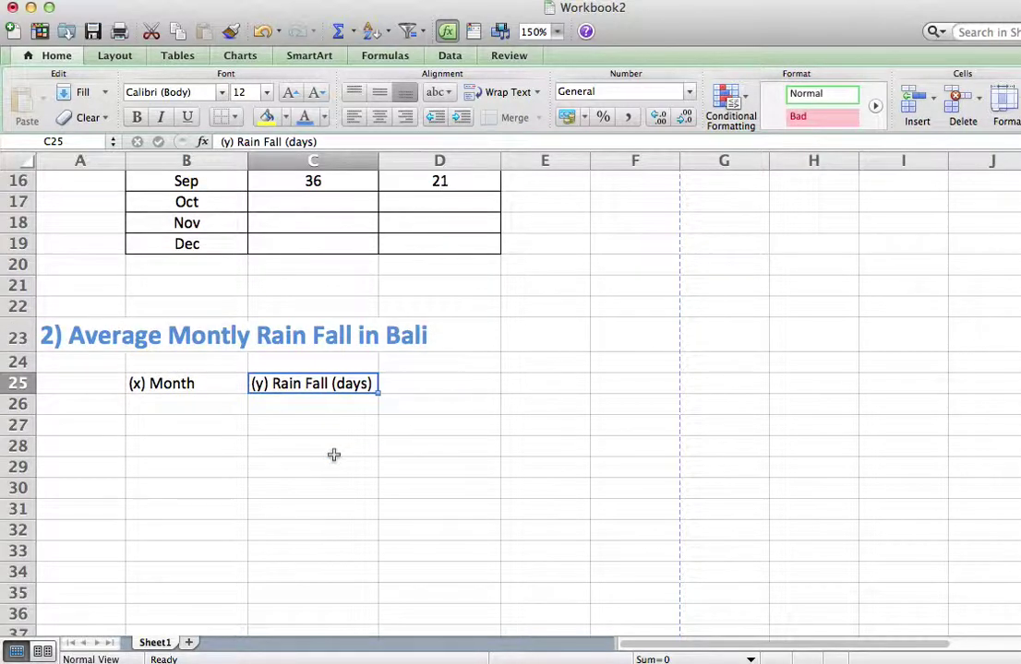
Enter the months Jan, Feb, March and April in cells B26 to B29
{"action": "left_click", "coordinate": [163, 409]}
{"action": "type", "text": "Jan"}
{"action": "key", "text": "Return"}
{"action": "type", "text": "Feb"}
{"action": "key", "text": "Return"}
{"action": "type", "text": "MArh"}
{"action": "key", "text": "BackSpace"}
{"action": "key", "text": "BackSpace"}
{"action": "type", "text": "rch"}
{"action": "key", "text": "Return"}
{"action": "type", "text": "Apirl"}
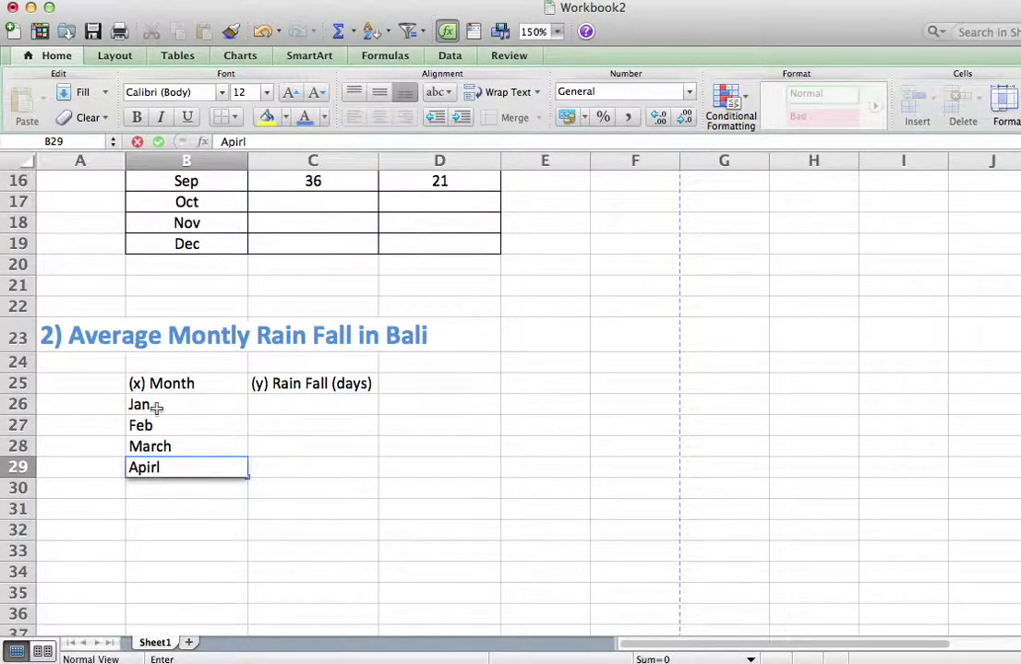
{"action": "key", "text": "BackSpace"}
{"action": "left_click", "coordinate": [171, 509]}
Try to autofill the remaining months from B26:B29 down to row 45
{"action": "left_click_drag", "start_coordinate": [161, 403], "coordinate": [160, 465]}
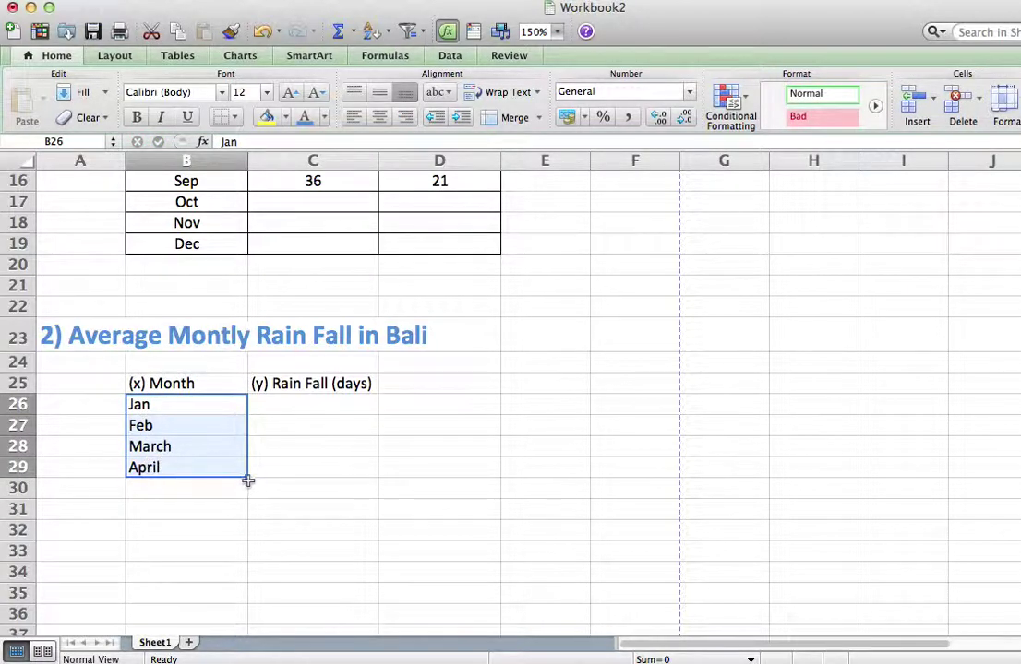
{"action": "left_click_drag", "start_coordinate": [245, 479], "coordinate": [230, 602]}
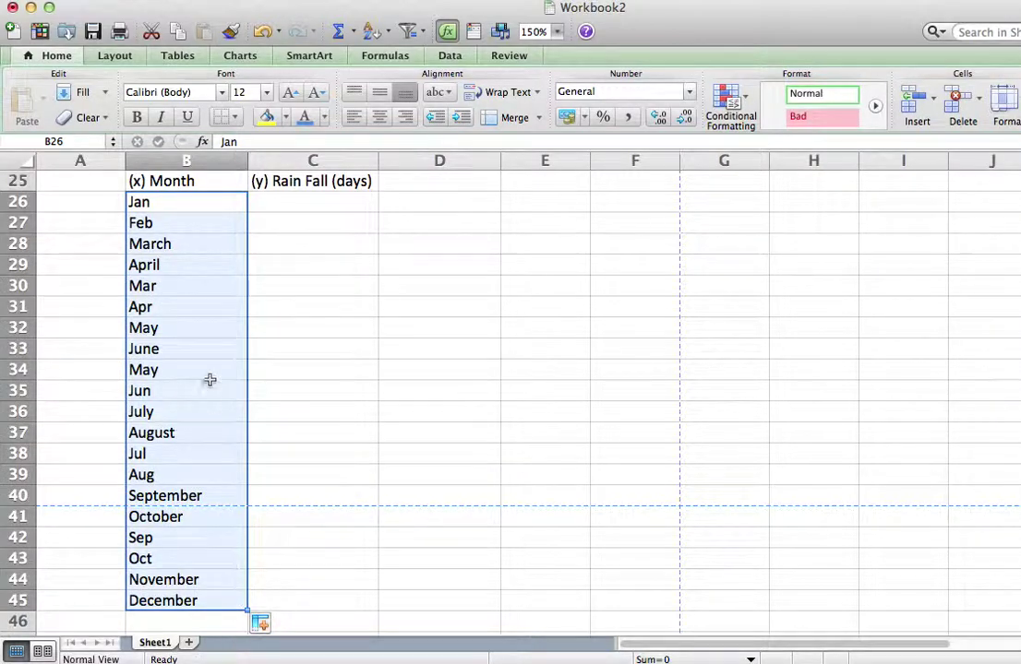
Delete rows 30 to 33, which hold wrongly autofilled months
{"action": "left_click", "coordinate": [169, 291]}
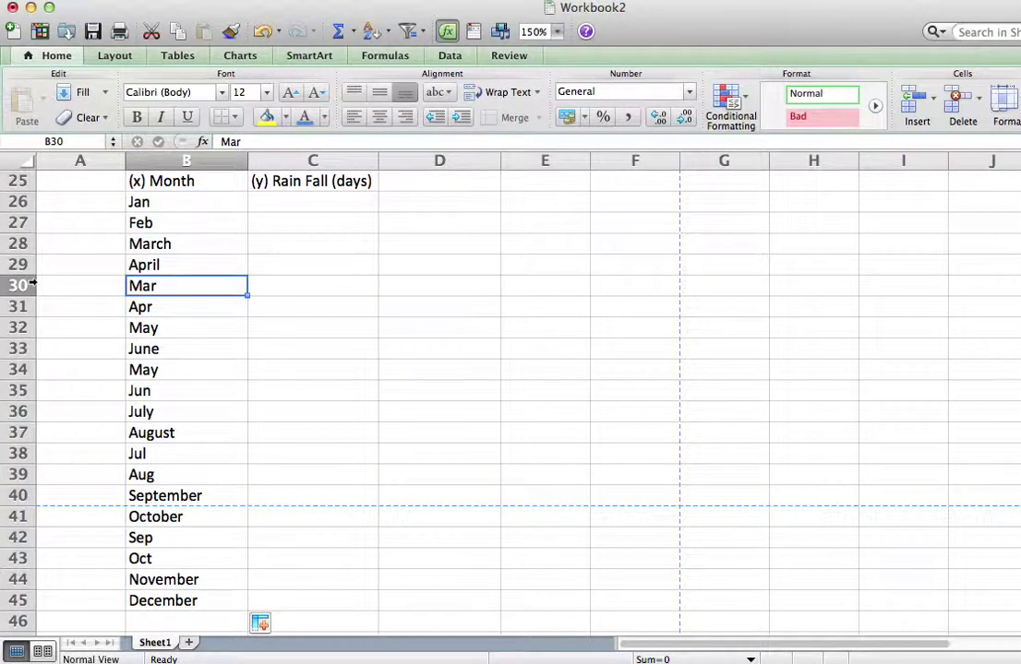
{"action": "right_click", "coordinate": [31, 285]}
{"action": "key", "text": "Escape"}
{"action": "right_click", "coordinate": [22, 285]}
{"action": "key", "text": "Escape"}
{"action": "left_click_drag", "start_coordinate": [21, 285], "coordinate": [21, 342]}
{"action": "key", "text": "BackSpace"}
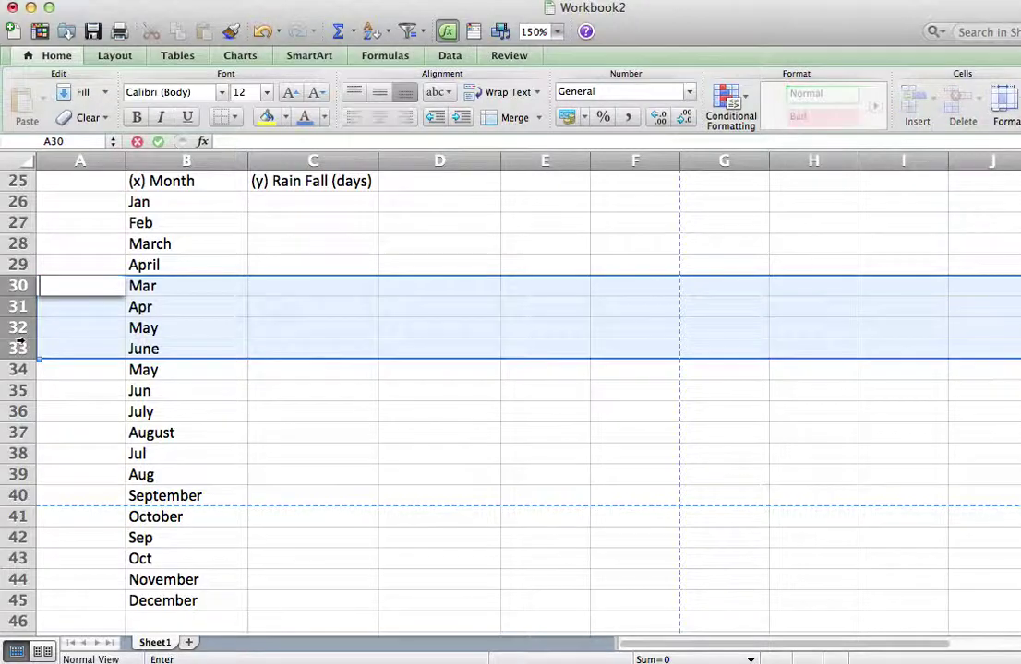
{"action": "right_click", "coordinate": [30, 315]}
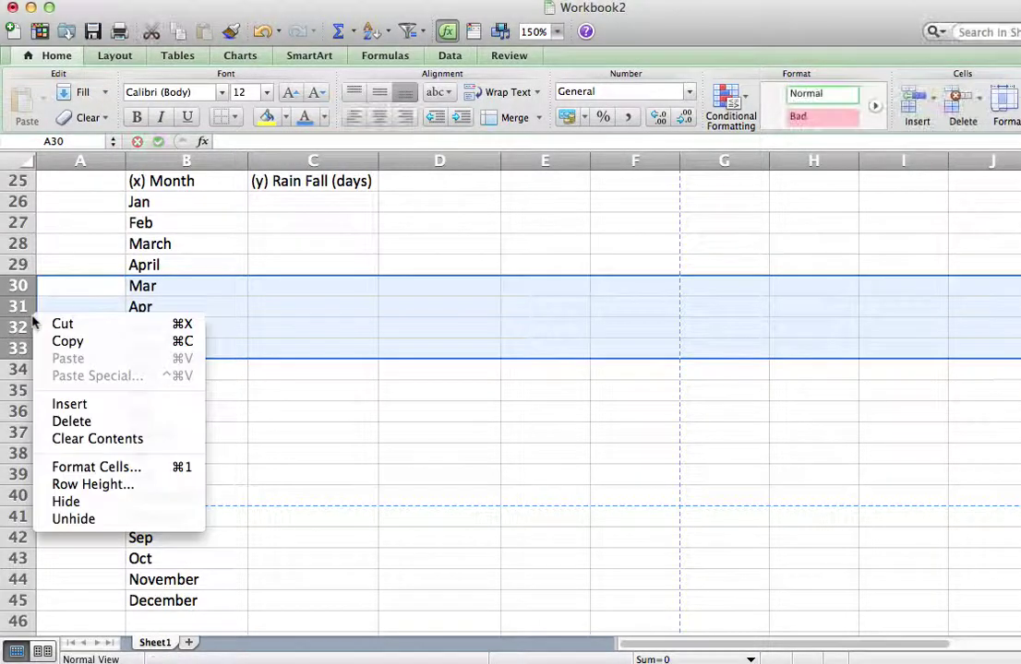
{"action": "left_click", "coordinate": [89, 421]}
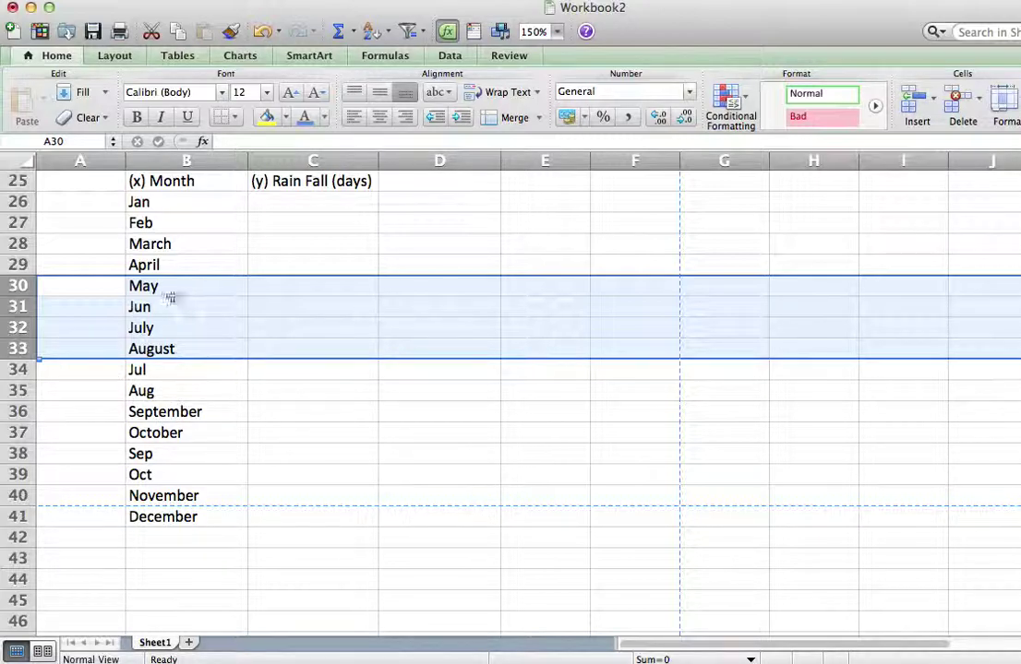
Delete rows 30 to 42 to remove all remaining autofilled months below April
{"action": "left_click_drag", "start_coordinate": [23, 287], "coordinate": [39, 532]}
{"action": "key", "text": "BackSpace"}
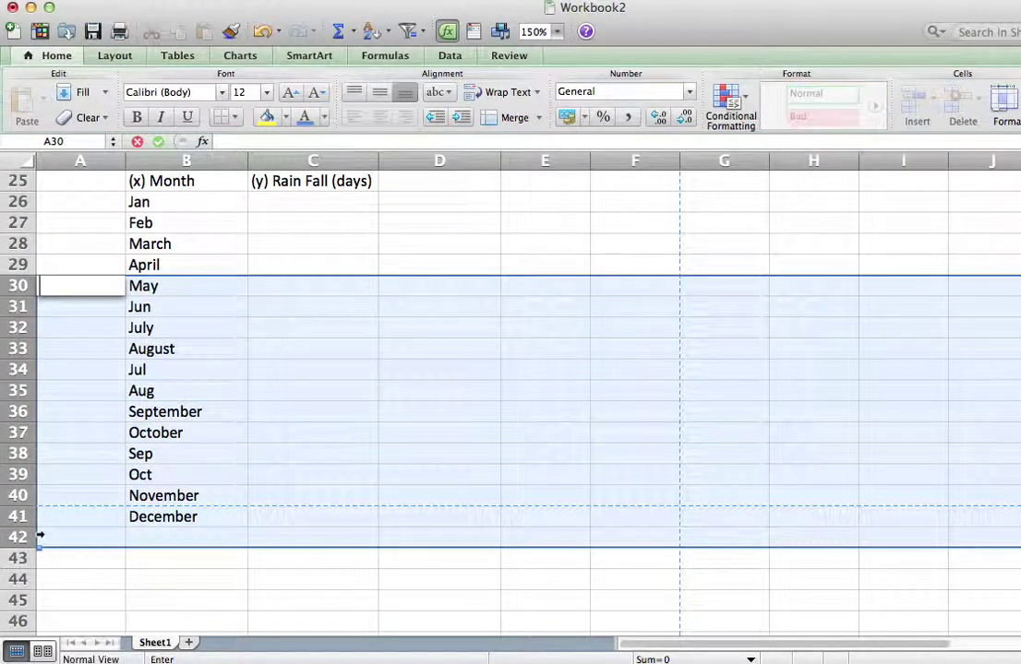
{"action": "right_click", "coordinate": [80, 382]}
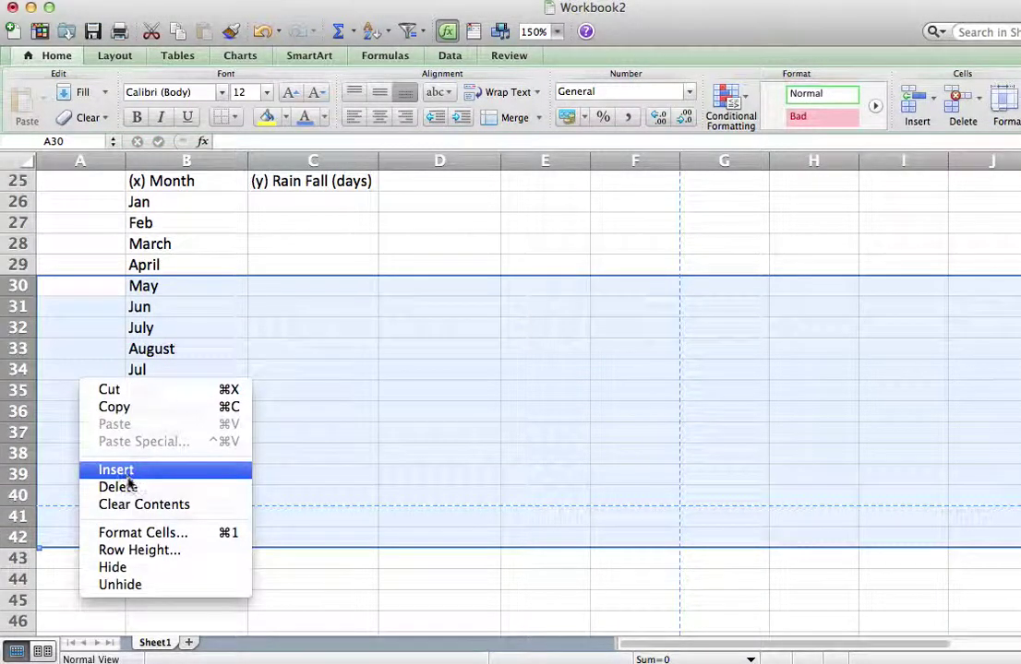
{"action": "left_click", "coordinate": [132, 485]}
Enter the months May, June, July, Aug, Sept, Oct, Nov and Dec in cells B30 to B37
{"action": "left_click", "coordinate": [170, 282]}
{"action": "type", "text": "May"}
{"action": "key", "text": "Return"}
{"action": "type", "text": "June"}
{"action": "key", "text": "Return"}
{"action": "type", "text": "July"}
{"action": "key", "text": "Return"}
{"action": "type", "text": "Aug"}
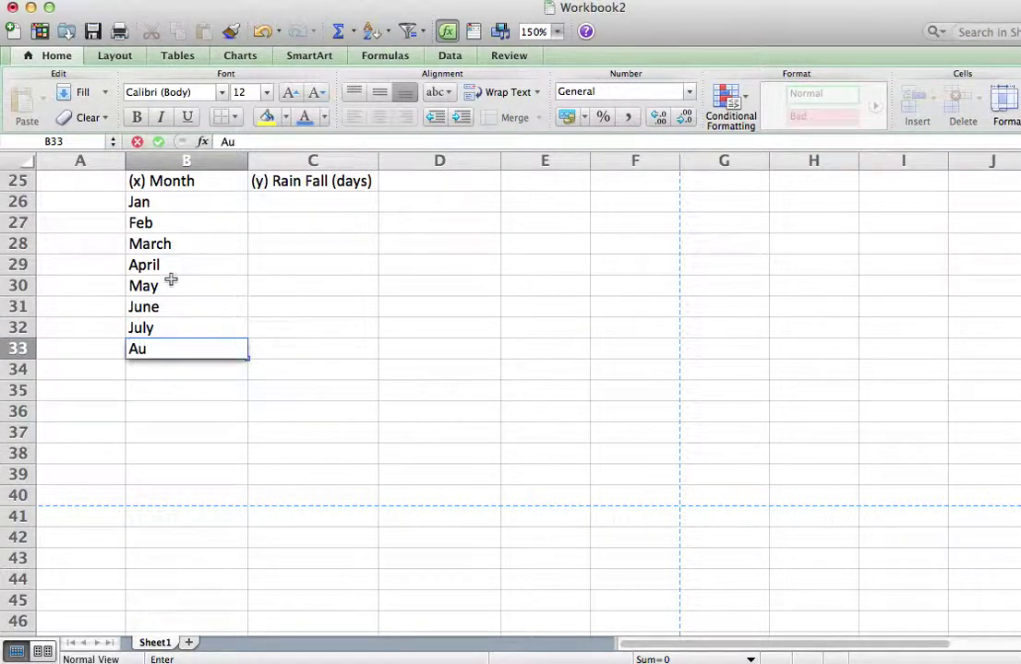
{"action": "key", "text": "Return"}
{"action": "type", "text": "Sept"}
{"action": "key", "text": "Return"}
{"action": "type", "text": "Oct"}
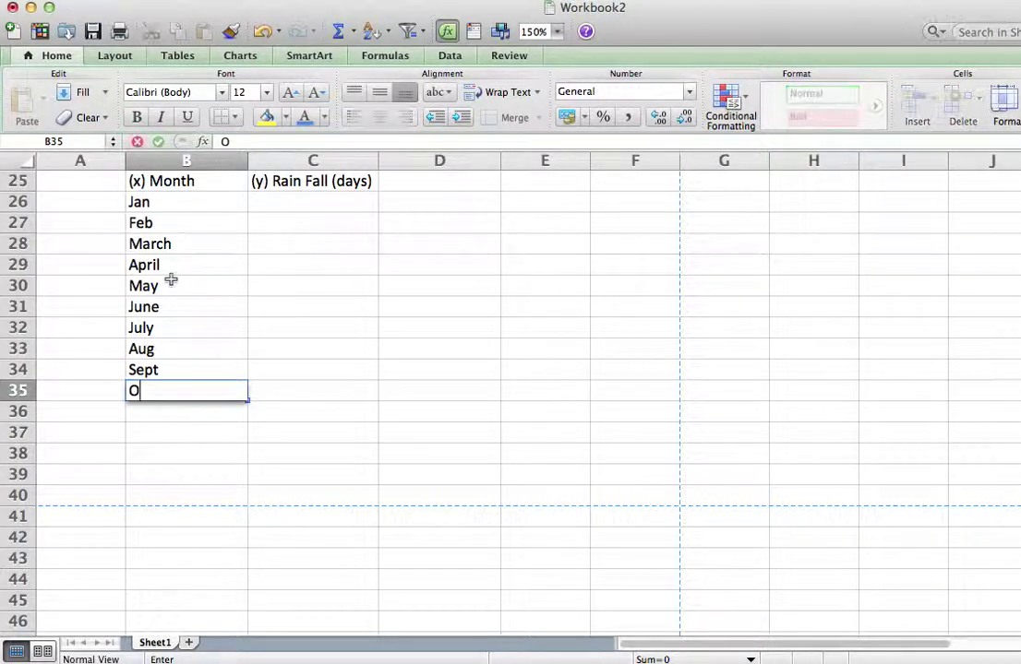
{"action": "key", "text": "Return"}
{"action": "type", "text": "Noo"}
{"action": "key", "text": "BackSpace"}
{"action": "type", "text": "v"}
{"action": "key", "text": "Return"}
{"action": "type", "text": "Dec"}
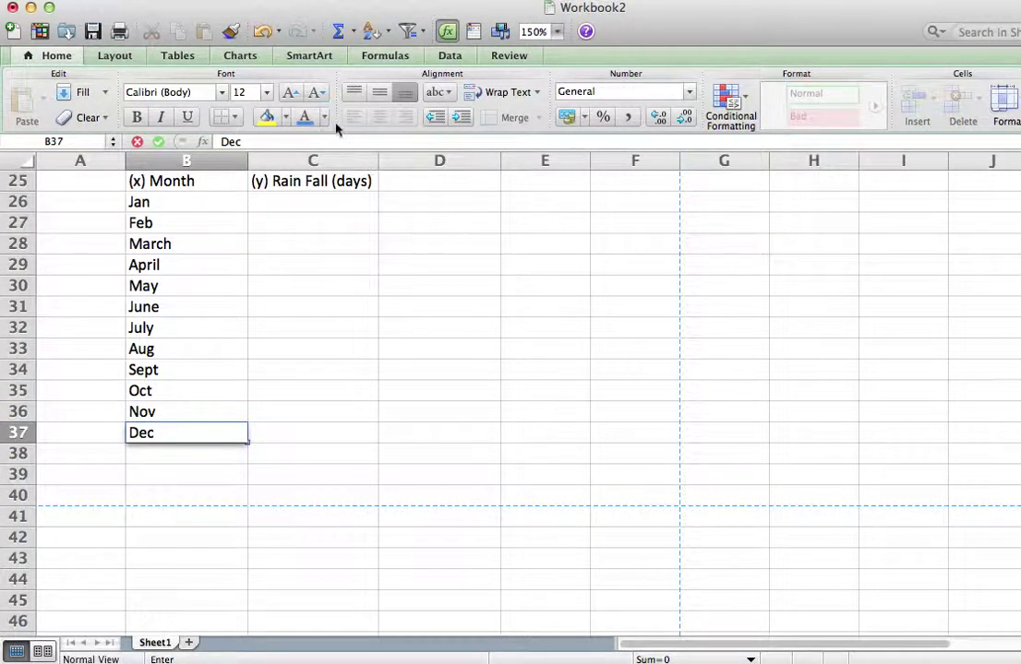
Enter the rainfall days 4, 3, 4, 5, 6, 8, 6, 5, 4, 3, 4 and 3 for Jan to Dec in C26:C37
{"action": "left_click", "coordinate": [298, 209]}
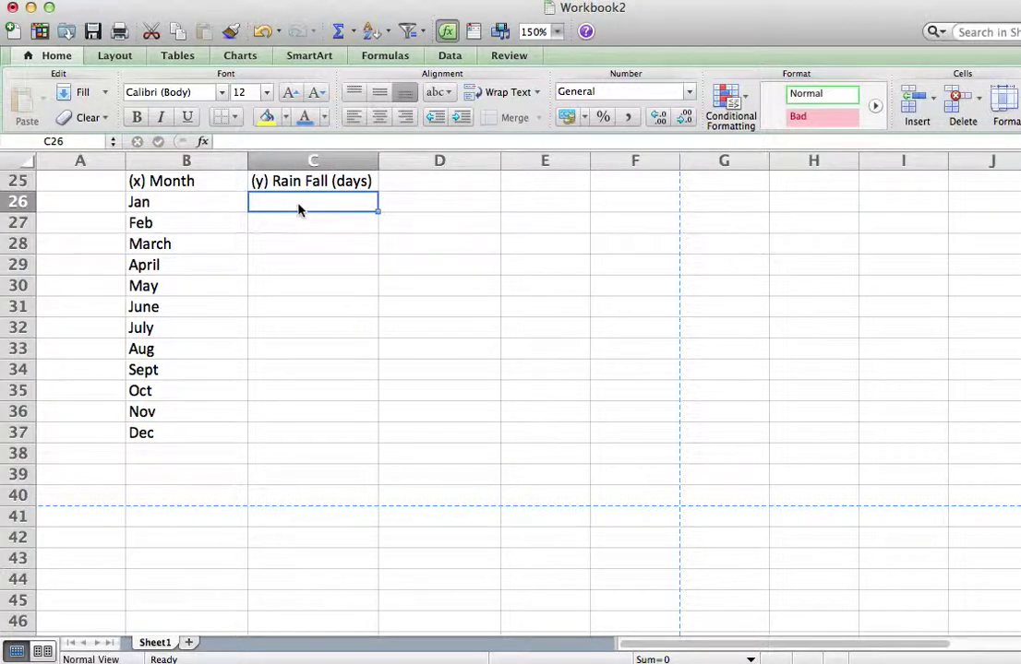
{"action": "type", "text": "4"}
{"action": "key", "text": "Return"}
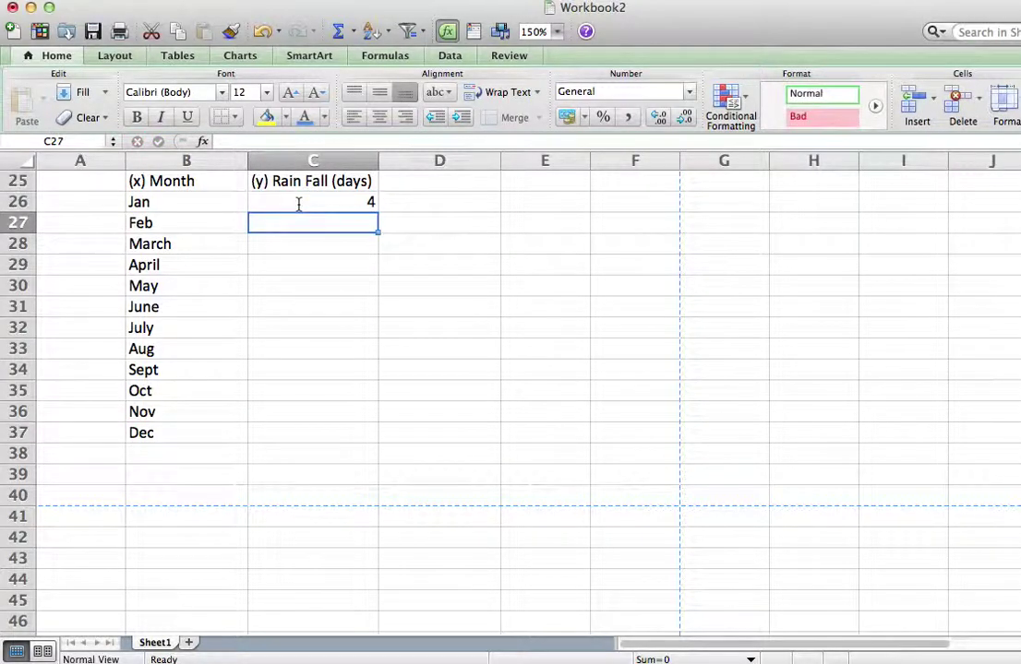
{"action": "type", "text": "3"}
{"action": "key", "text": "Return"}
{"action": "type", "text": "4"}
{"action": "key", "text": "Return"}
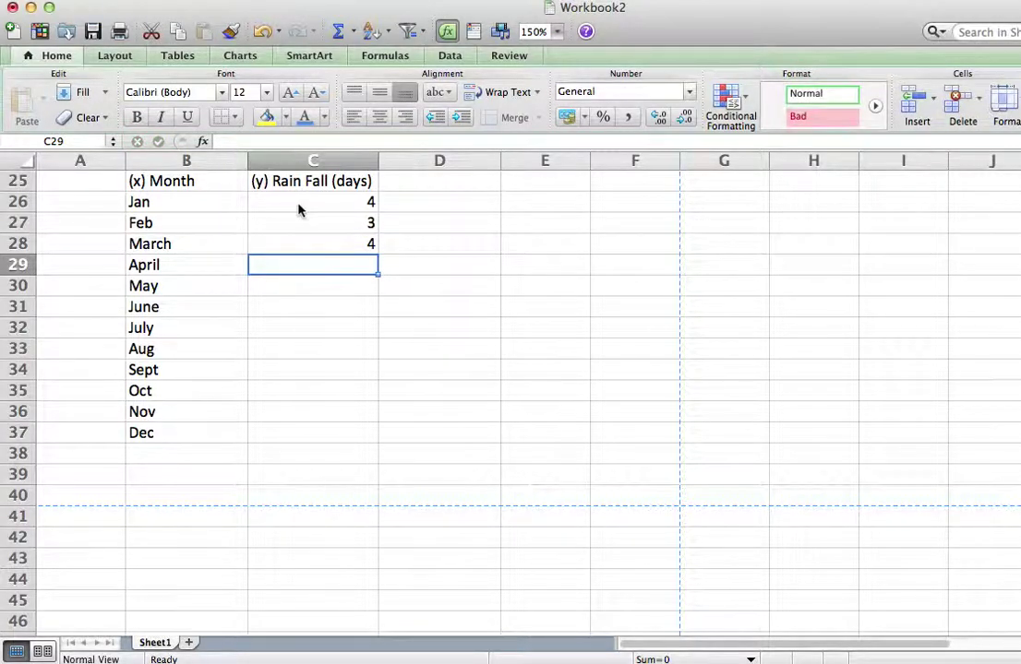
{"action": "type", "text": "5"}
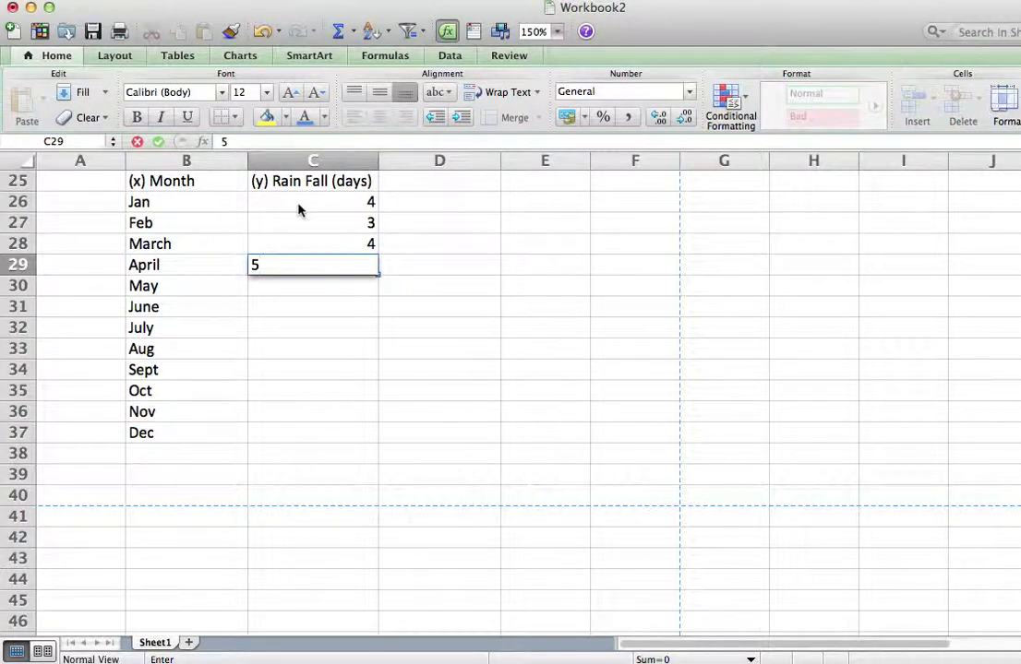
{"action": "key", "text": "Return"}
{"action": "type", "text": "6"}
{"action": "key", "text": "Return"}
{"action": "type", "text": "8"}
{"action": "key", "text": "Return"}
{"action": "type", "text": "6"}
{"action": "key", "text": "Return"}
{"action": "type", "text": "5"}
{"action": "key", "text": "Return"}
{"action": "type", "text": "4"}
{"action": "key", "text": "Return"}
{"action": "type", "text": "3"}
{"action": "key", "text": "Return"}
{"action": "type", "text": "4"}
{"action": "key", "text": "Return"}
{"action": "type", "text": "3"}
{"action": "key", "text": "Return"}
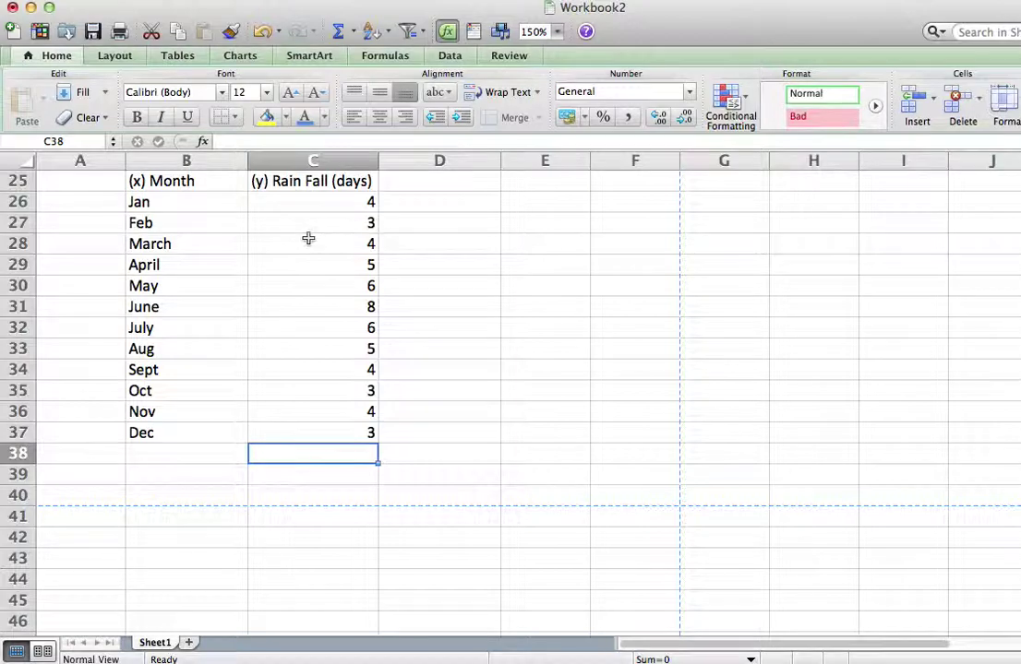
Centre the contents of the rainfall table, cells B25:C37, including its header row
{"action": "scroll", "coordinate": [305, 239], "scroll_direction": "up", "scroll_amount": 5}
{"action": "scroll", "coordinate": [304, 239], "scroll_direction": "down", "scroll_amount": 3}
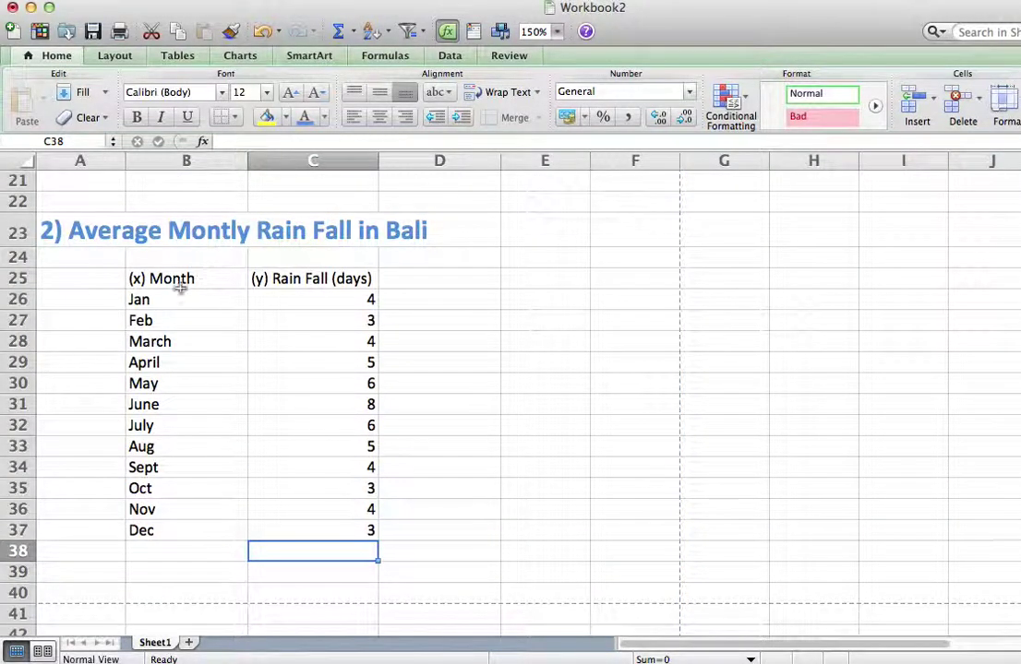
{"action": "left_click_drag", "start_coordinate": [140, 278], "coordinate": [346, 533]}
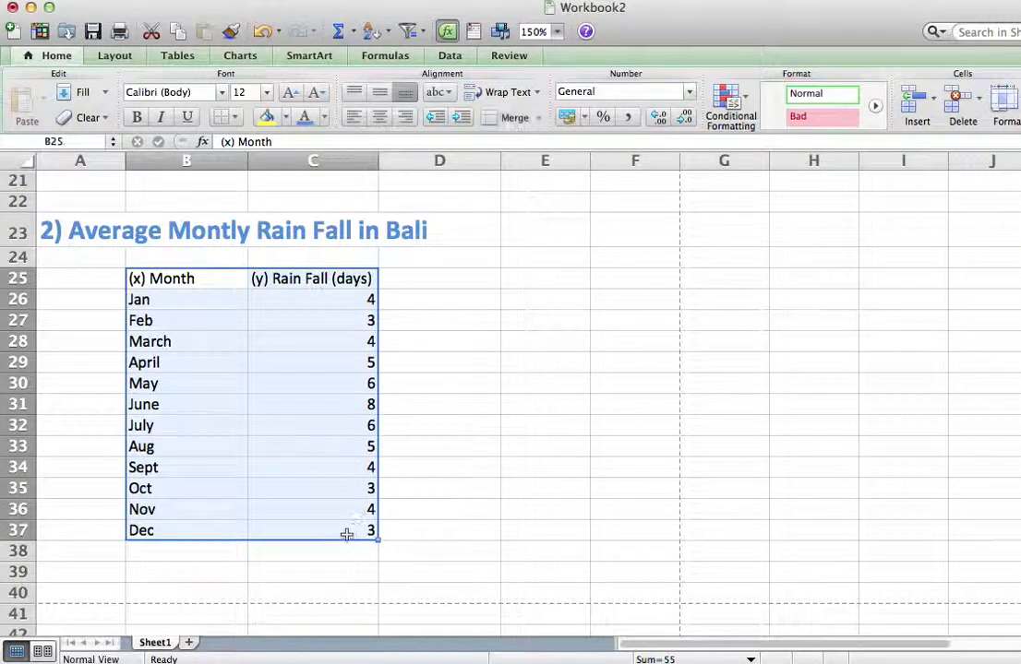
{"action": "left_click", "coordinate": [143, 277]}
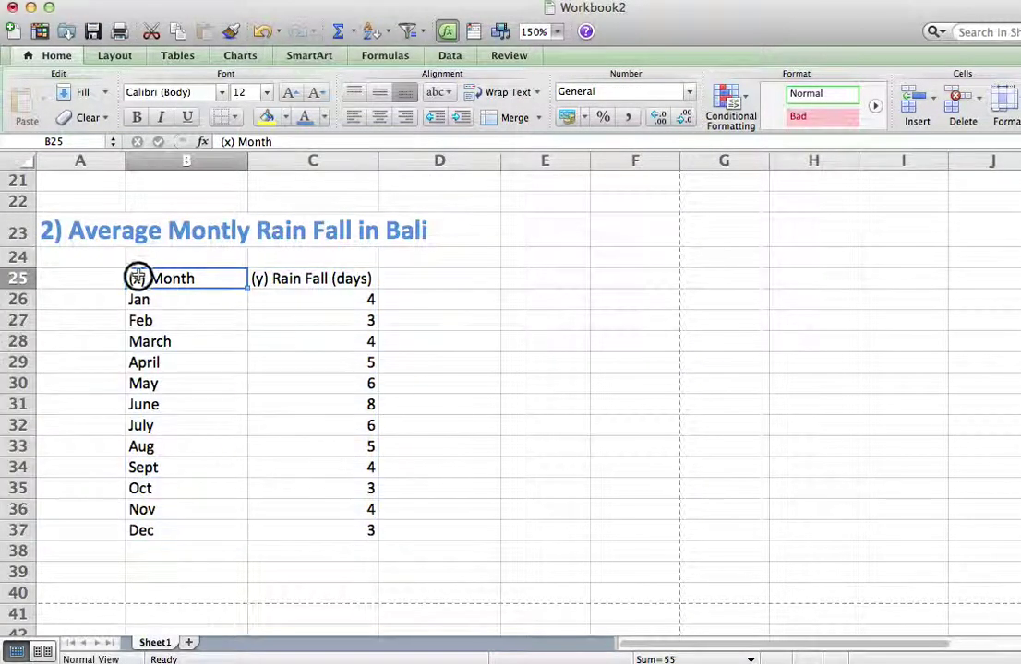
{"action": "left_click_drag", "start_coordinate": [148, 277], "coordinate": [325, 529]}
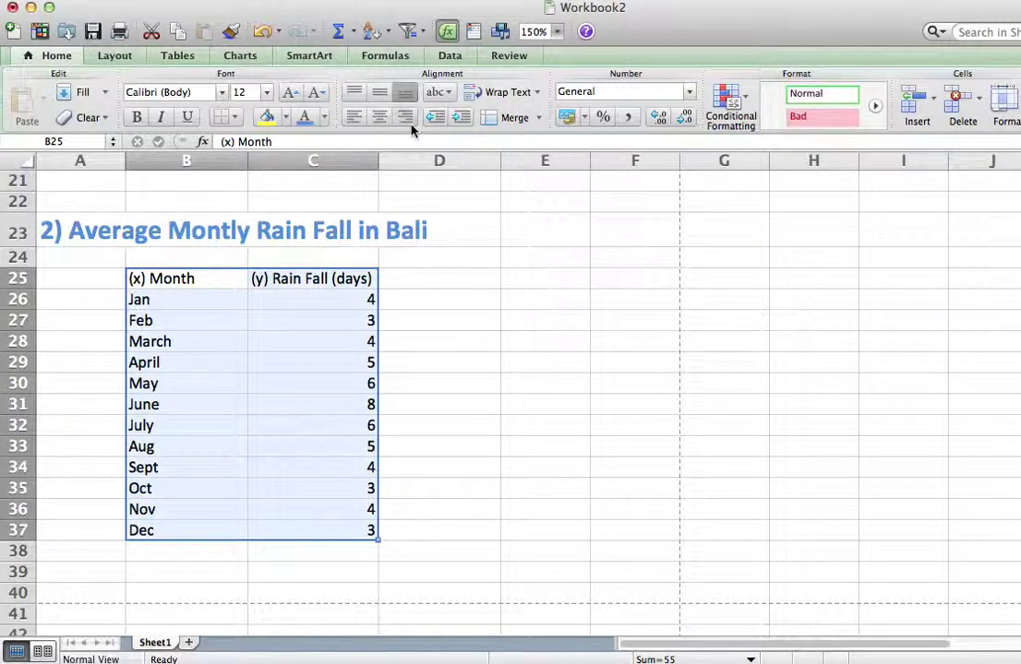
{"action": "left_click", "coordinate": [380, 118]}
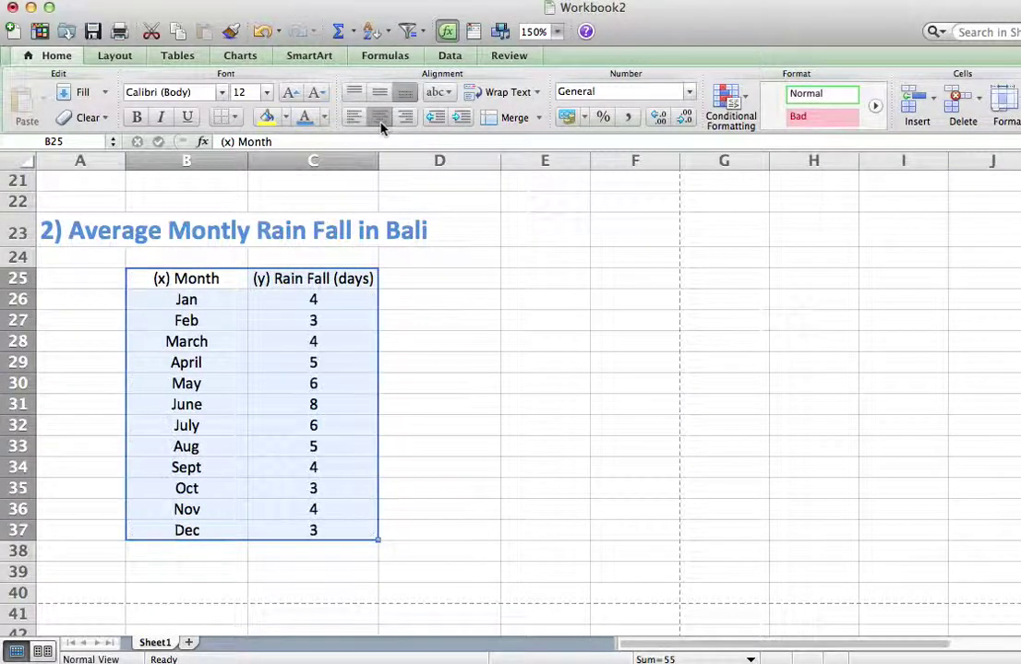
Apply All Borders to the rainfall table in B25:C37
{"action": "left_click", "coordinate": [236, 120]}
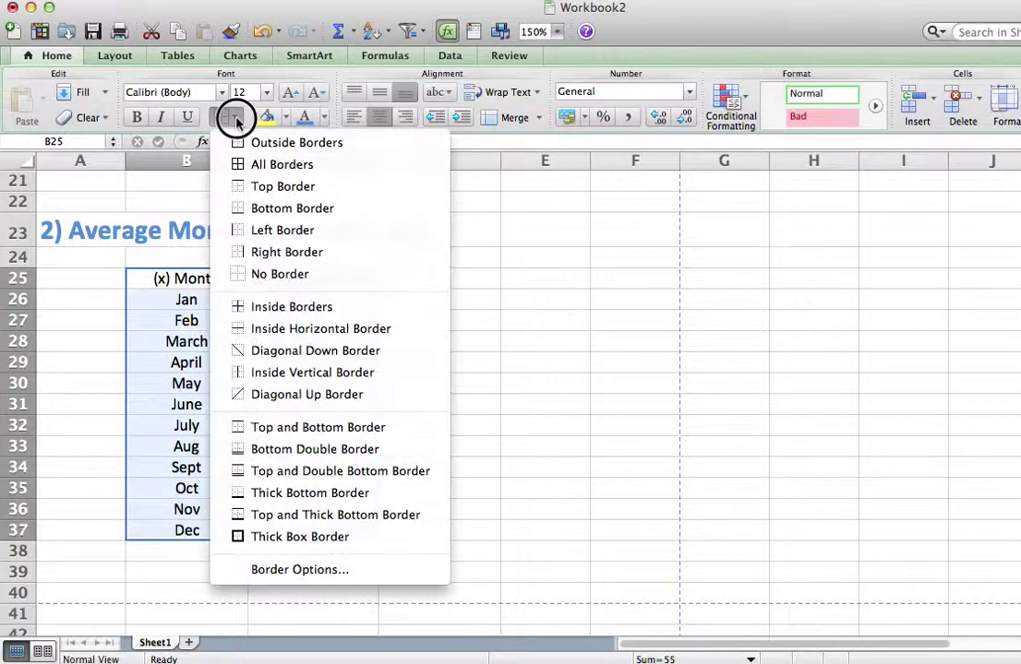
{"action": "left_click", "coordinate": [262, 166]}
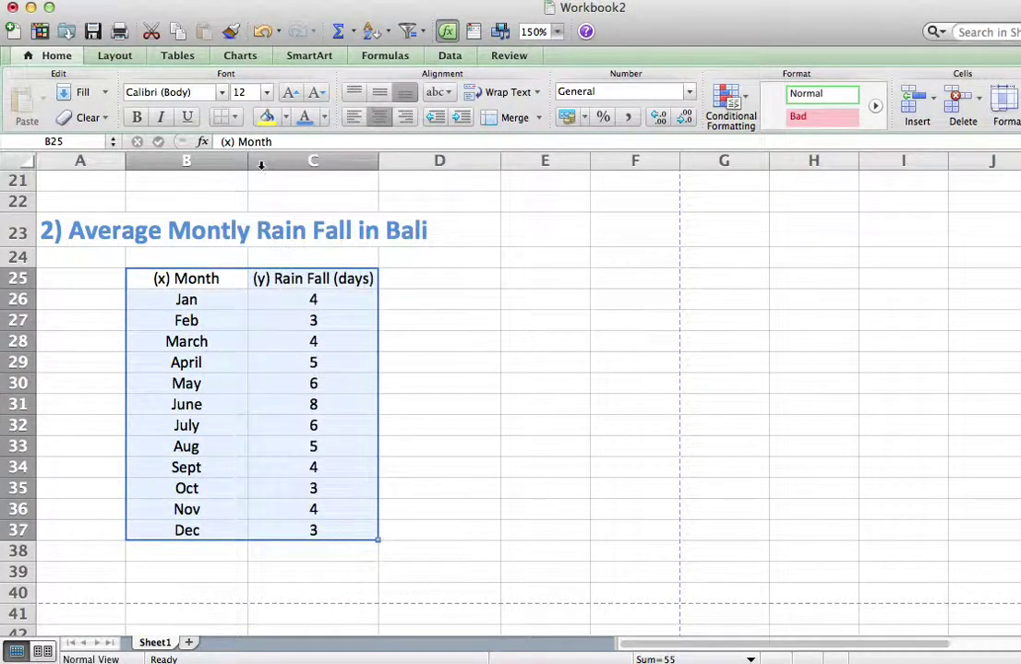
{"action": "left_click", "coordinate": [251, 366]}
Give the rainfall table's header cells B25:C25 a Top and Thick Bottom Border
{"action": "left_click_drag", "start_coordinate": [148, 282], "coordinate": [273, 277]}
{"action": "left_click", "coordinate": [236, 120]}
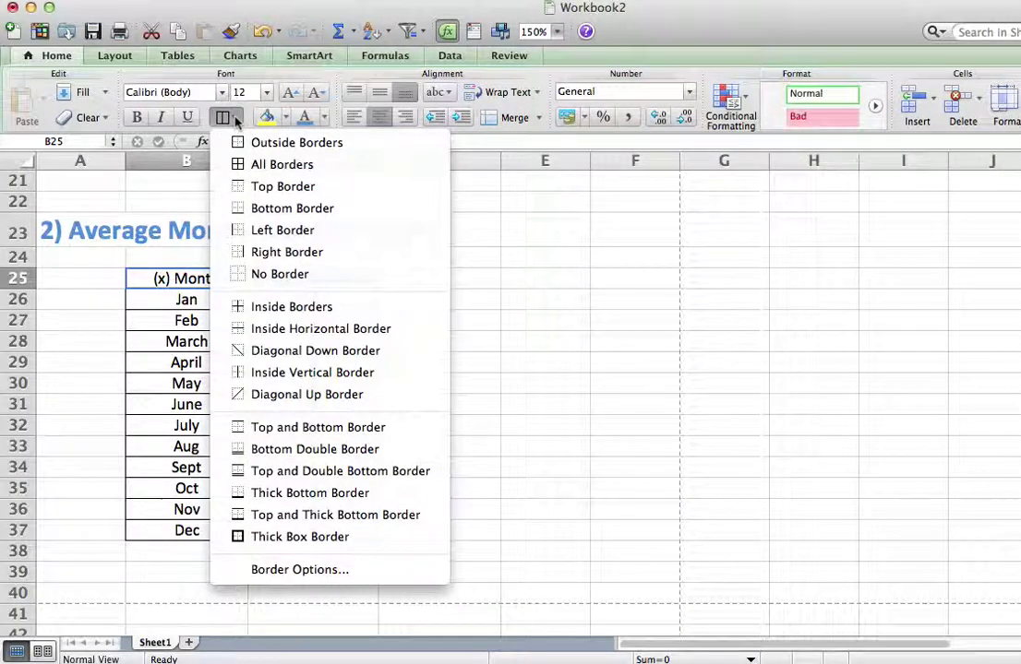
{"action": "left_click", "coordinate": [263, 515]}
{"action": "left_click", "coordinate": [440, 390]}
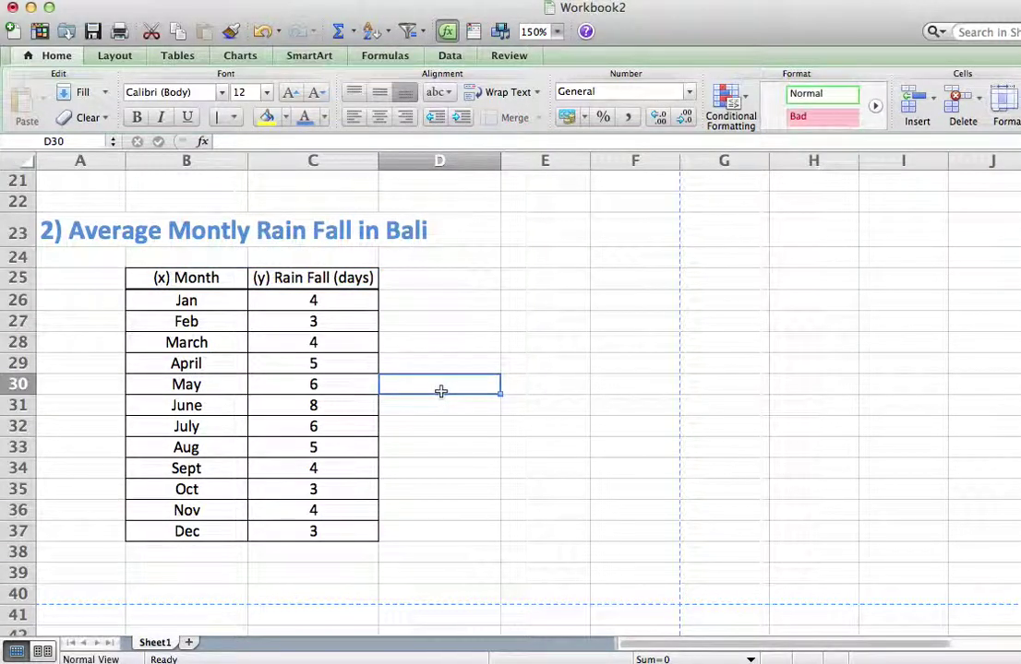
Look over the temperature and rainfall tables against the dashed page boundaries on the sheet
{"action": "scroll", "coordinate": [227, 404], "scroll_direction": "down", "scroll_amount": 6}
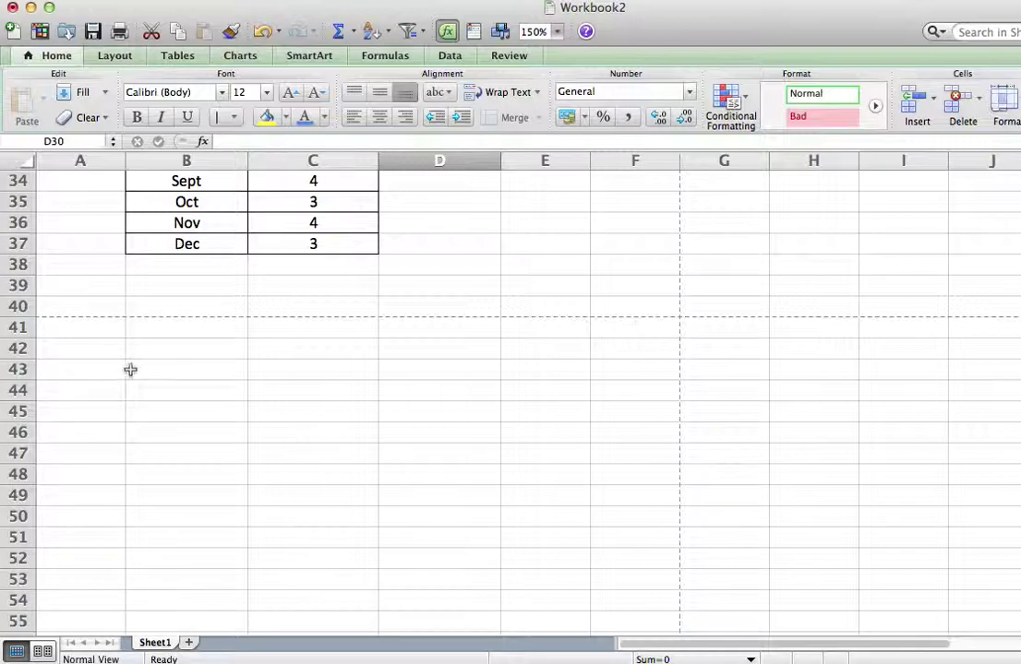
{"action": "scroll", "coordinate": [243, 355], "scroll_direction": "up", "scroll_amount": 15}
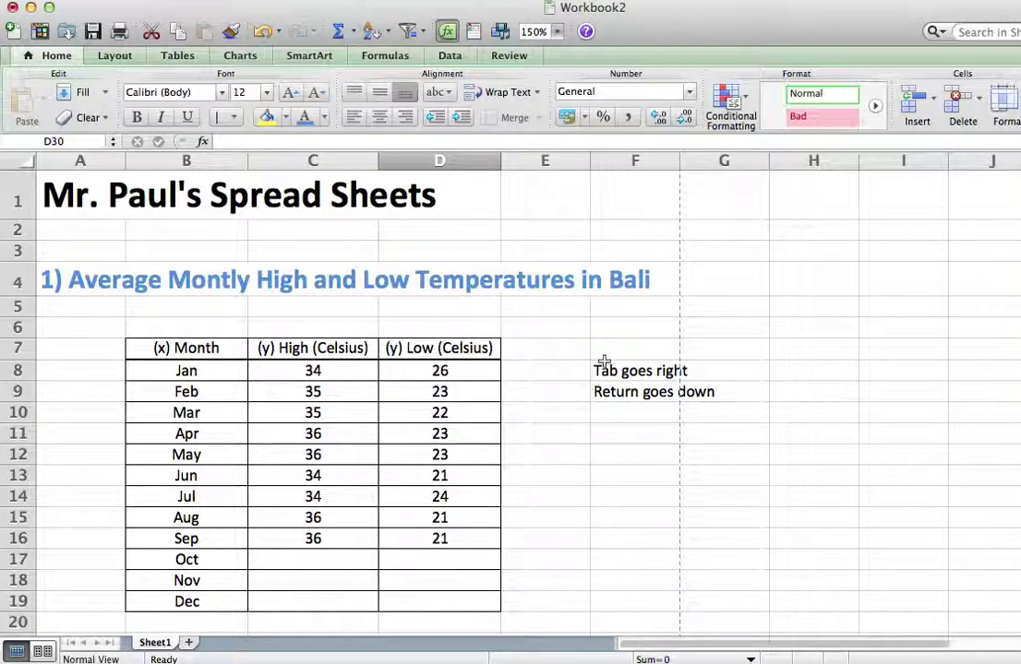
{"action": "left_click", "coordinate": [867, 310]}
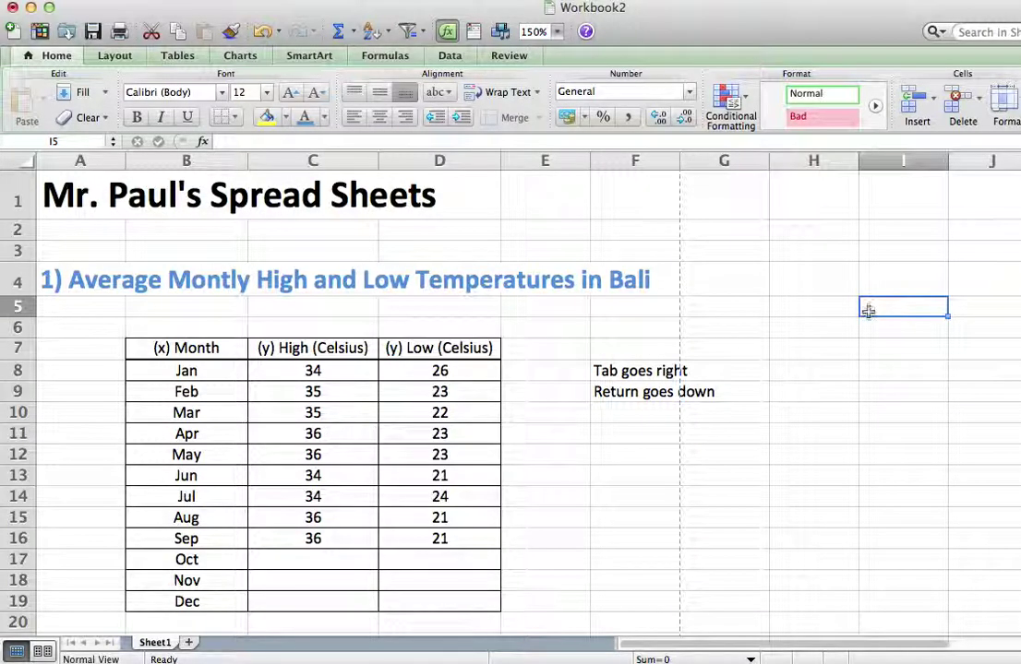
{"action": "scroll", "coordinate": [447, 406], "scroll_direction": "down", "scroll_amount": 10}
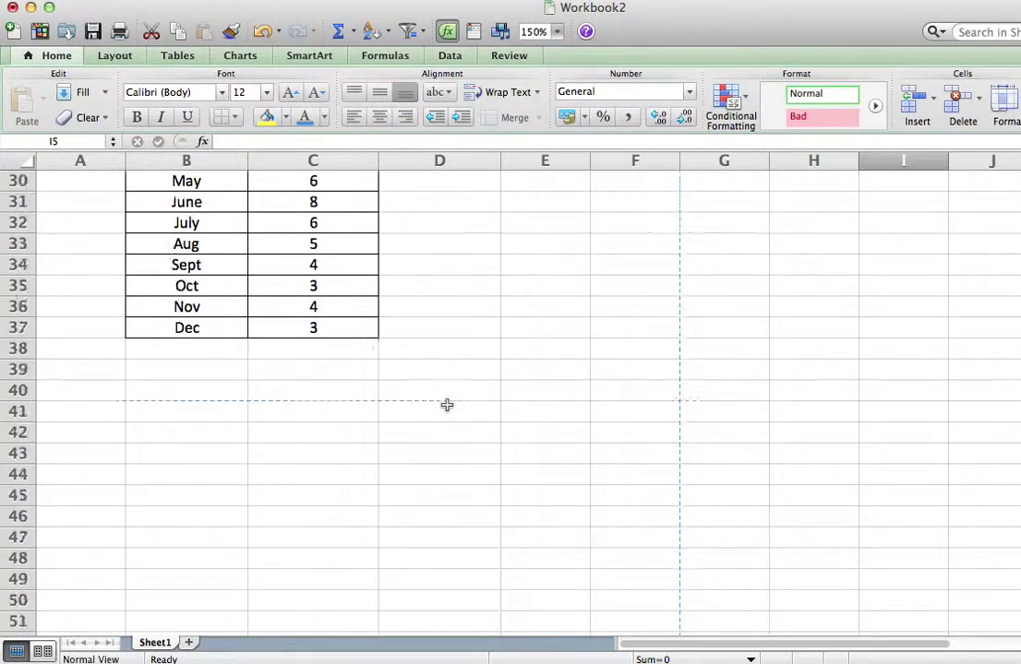
{"action": "scroll", "coordinate": [447, 405], "scroll_direction": "up", "scroll_amount": 4}
{"action": "scroll", "coordinate": [446, 405], "scroll_direction": "up", "scroll_amount": 5}
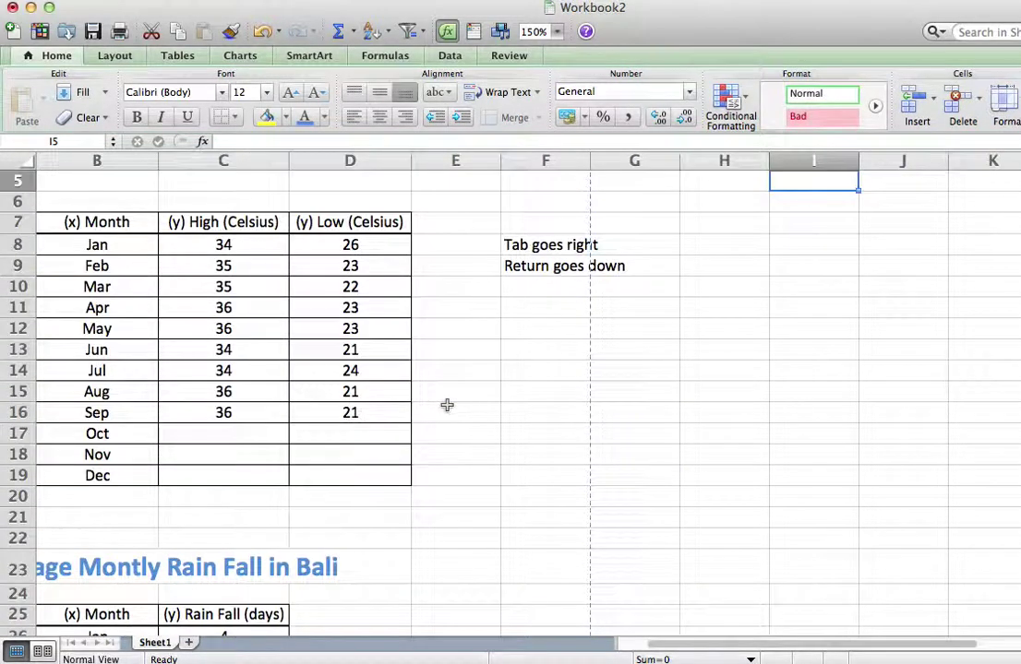
{"action": "scroll", "coordinate": [447, 405], "scroll_direction": "left", "scroll_amount": 2}
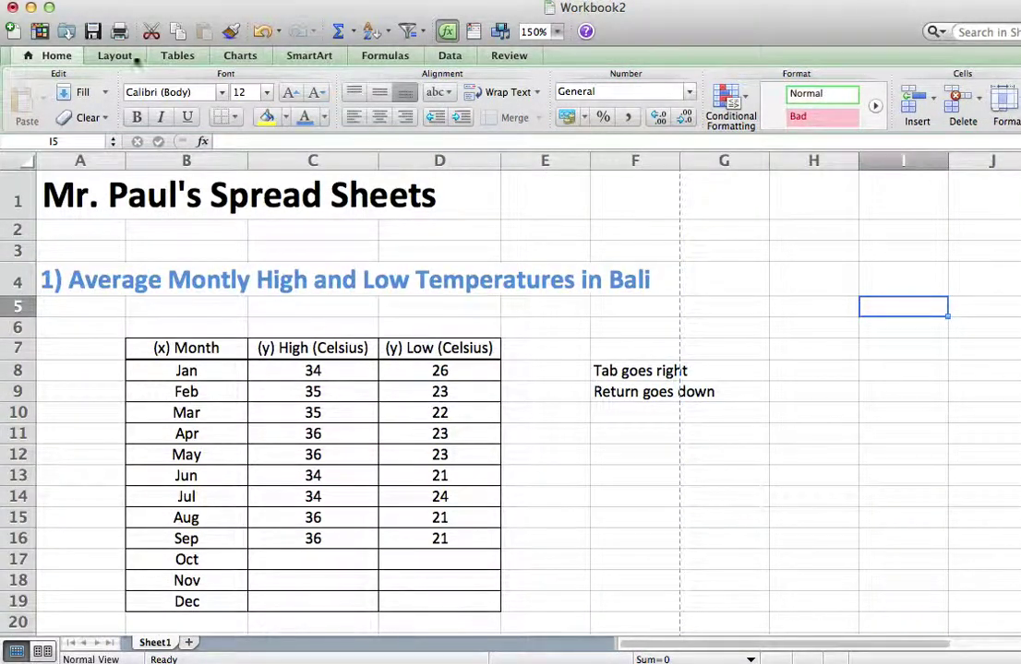
Check both pages of the sheet in the print preview and close it without printing
{"action": "left_click", "coordinate": [100, 2]}
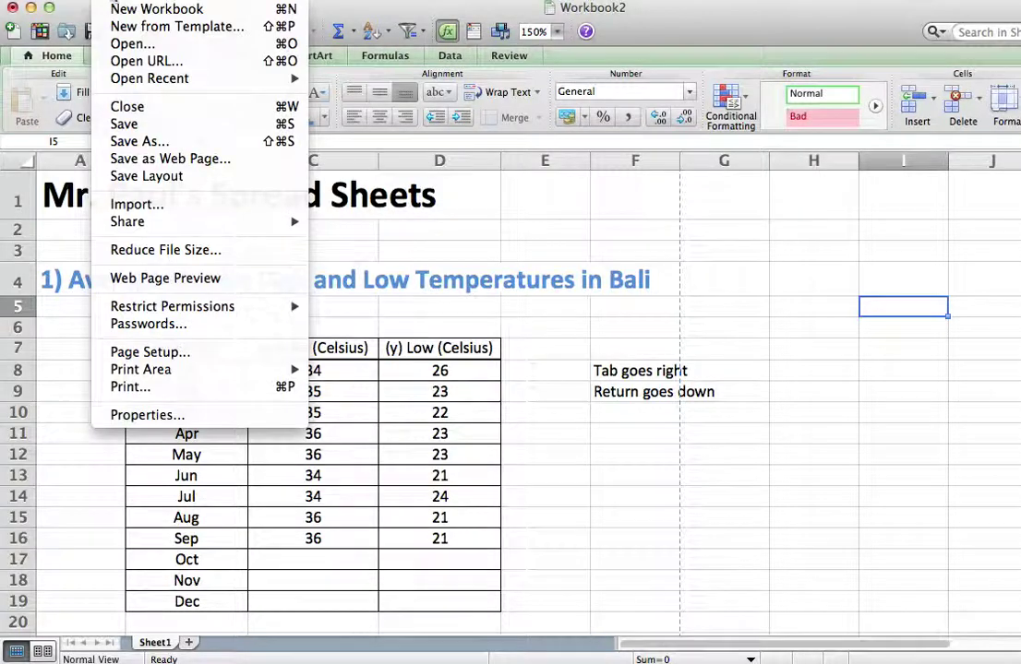
{"action": "left_click", "coordinate": [148, 387]}
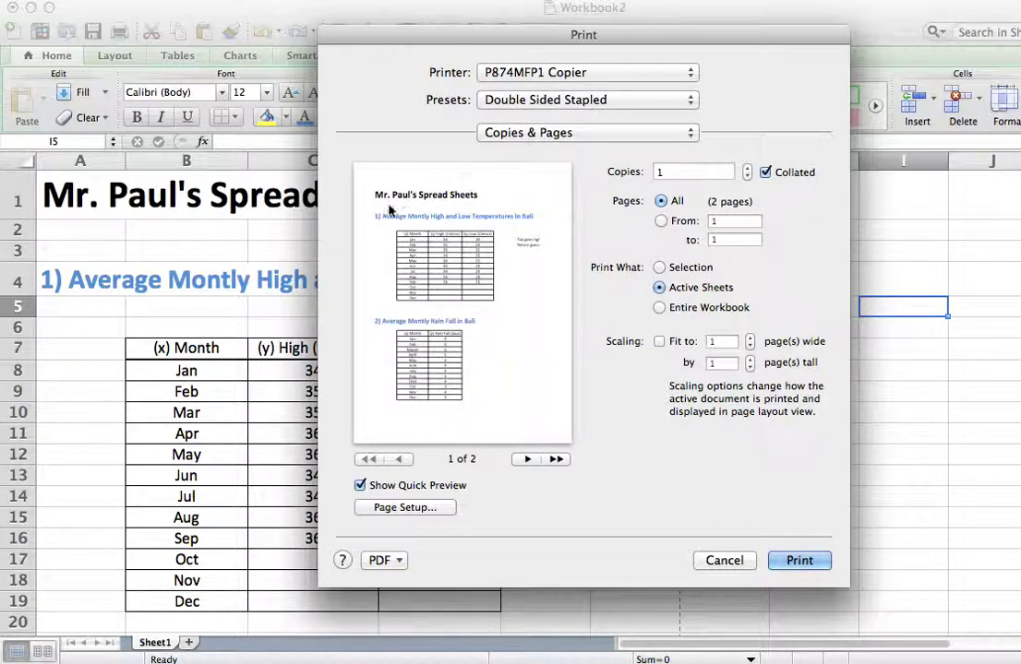
{"action": "left_click", "coordinate": [530, 460]}
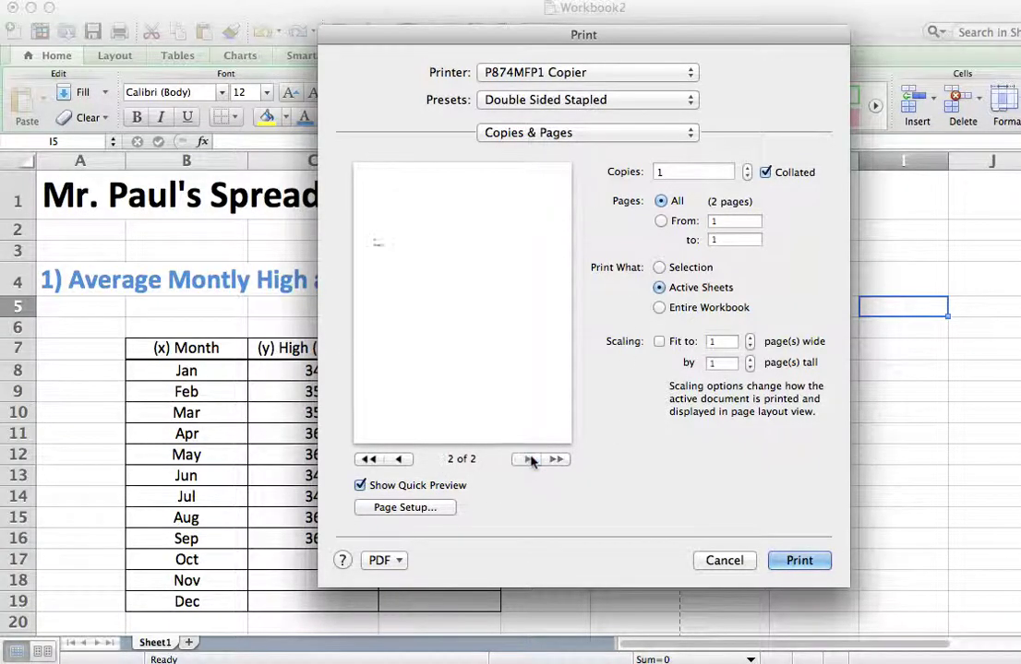
{"action": "left_click", "coordinate": [400, 459]}
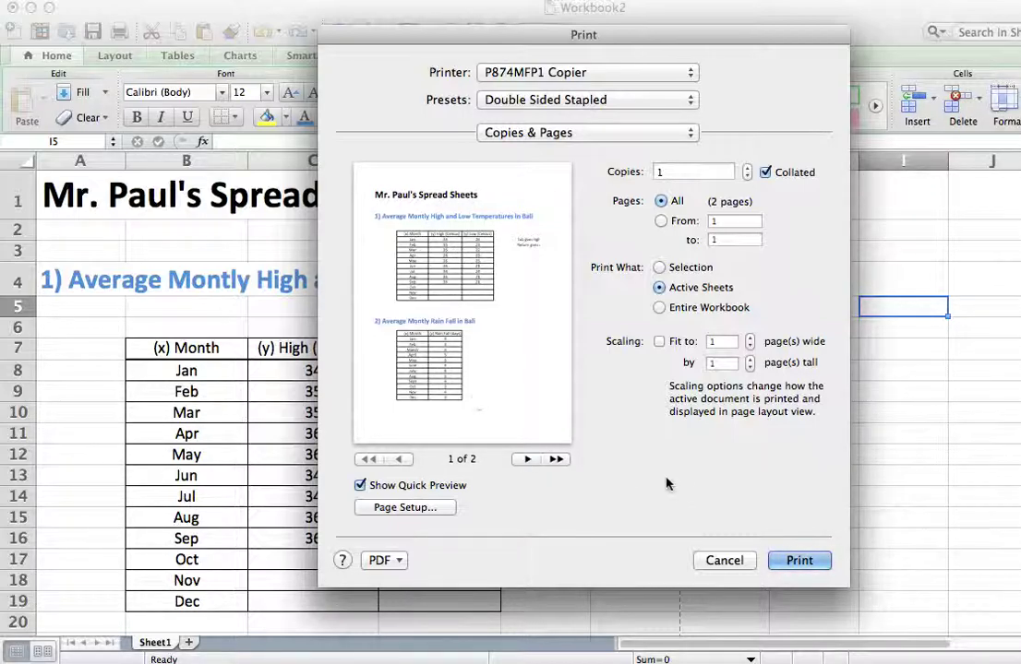
{"action": "left_click", "coordinate": [724, 560]}
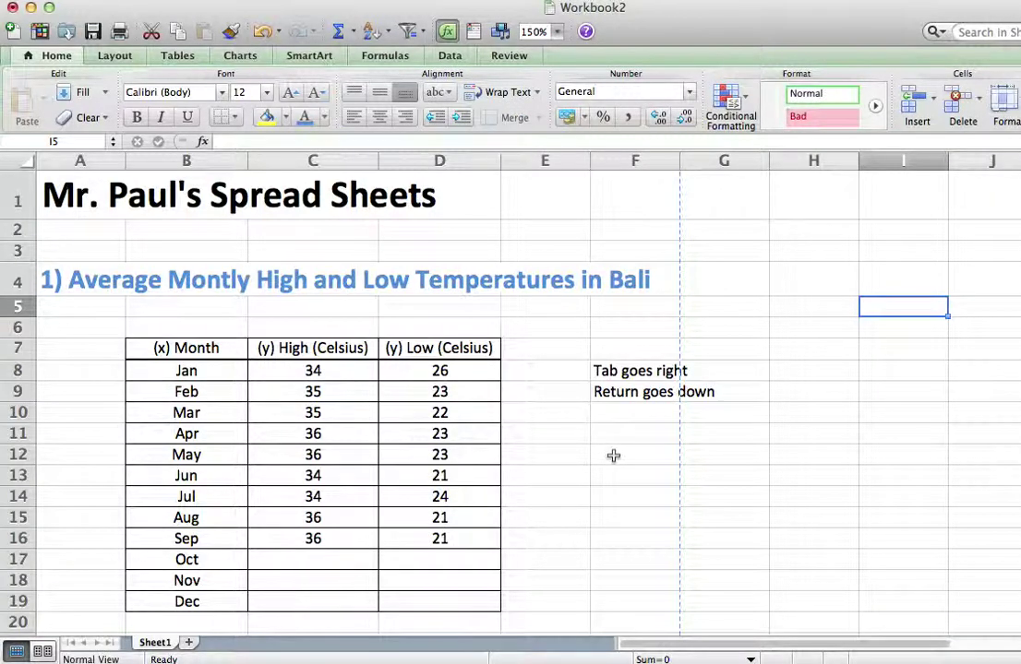
{"action": "scroll", "coordinate": [560, 394], "scroll_direction": "down", "scroll_amount": 5}
{"action": "scroll", "coordinate": [561, 394], "scroll_direction": "down", "scroll_amount": 3}
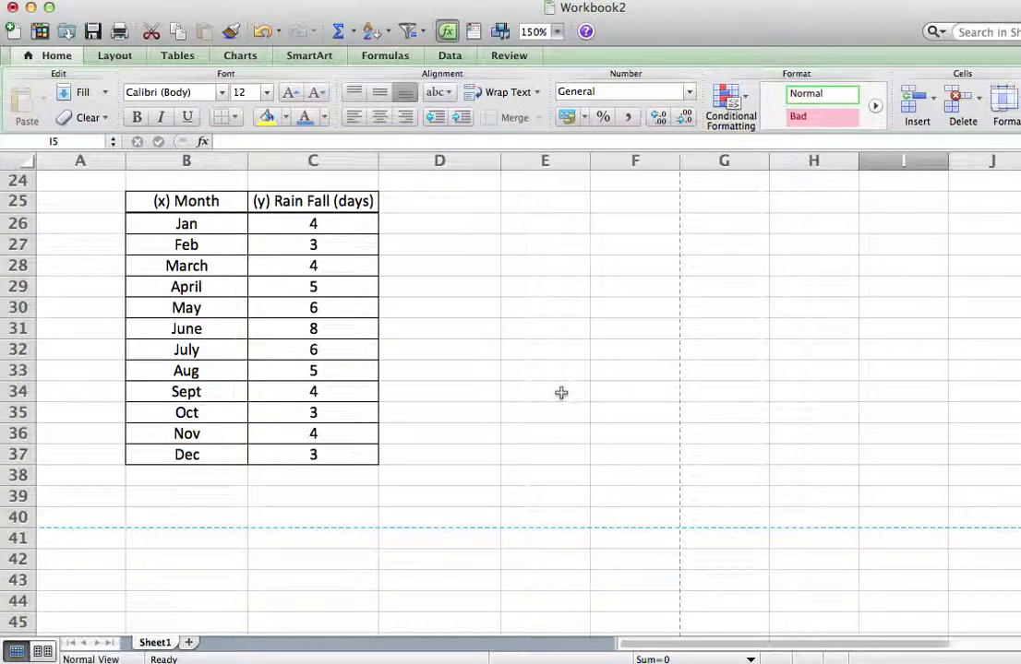
{"action": "scroll", "coordinate": [561, 393], "scroll_direction": "down", "scroll_amount": 4}
{"action": "scroll", "coordinate": [561, 393], "scroll_direction": "up", "scroll_amount": 10}
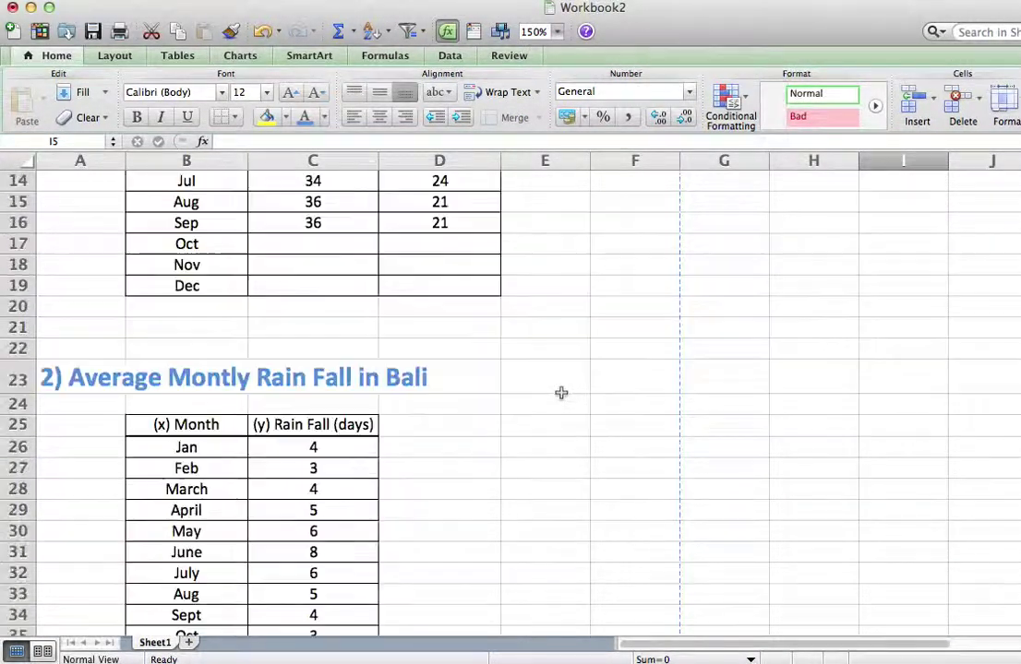